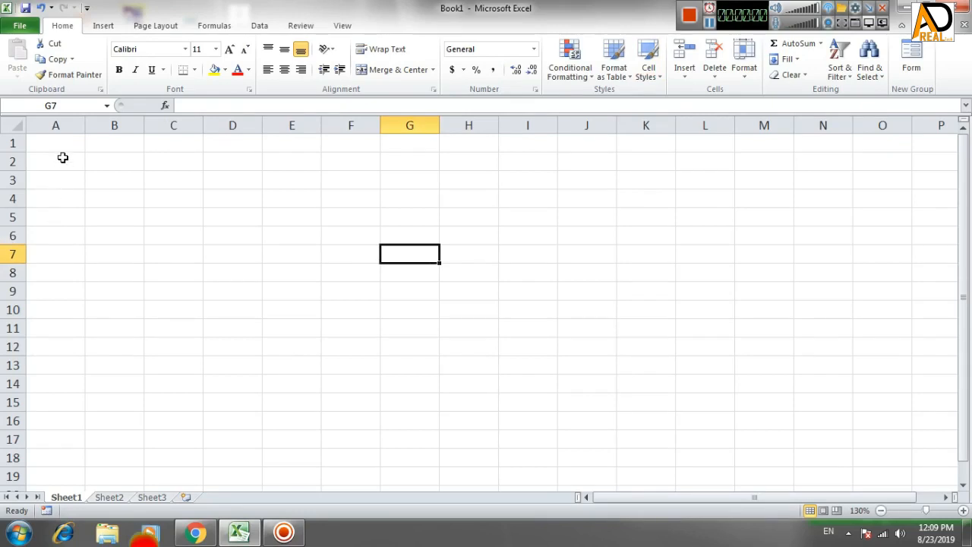
Step: Merge and centre cells A1:H3 and enter the title PURCHASE 2019 PER MONTH DAY
{"action": "left_click_drag", "start_coordinate": [56, 145], "coordinate": [486, 180]}
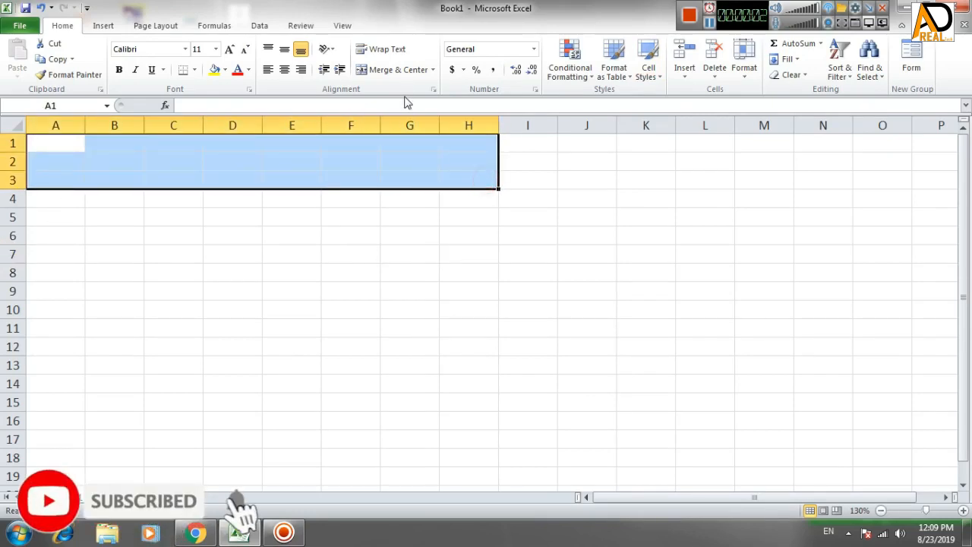
{"action": "left_click", "coordinate": [397, 69]}
{"action": "double_click", "coordinate": [348, 164]}
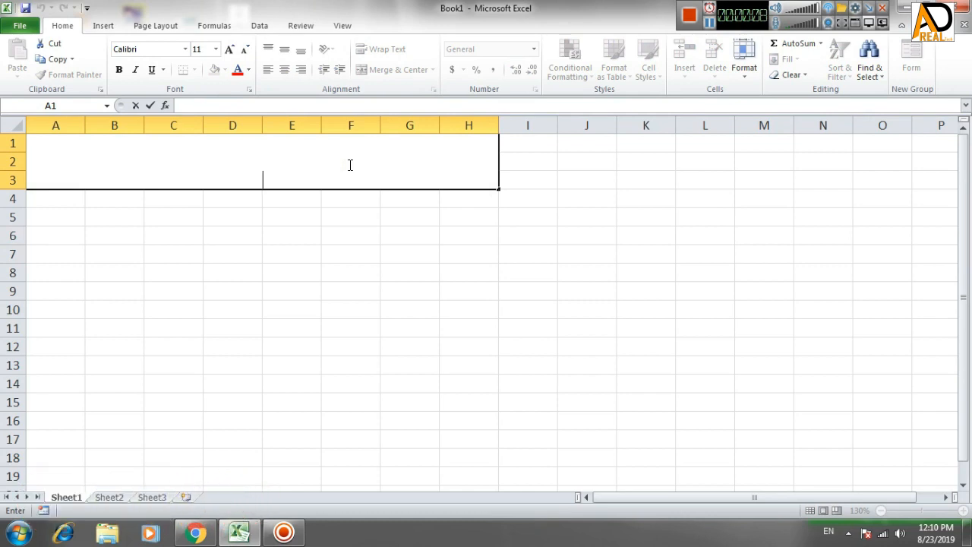
{"action": "type", "text": "PURCHASE"}
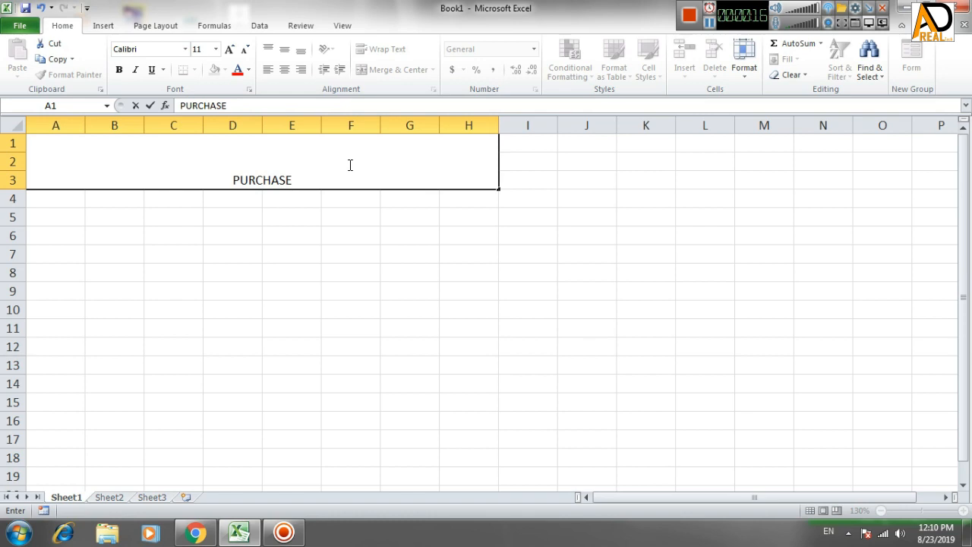
{"action": "type", "text": "2019"}
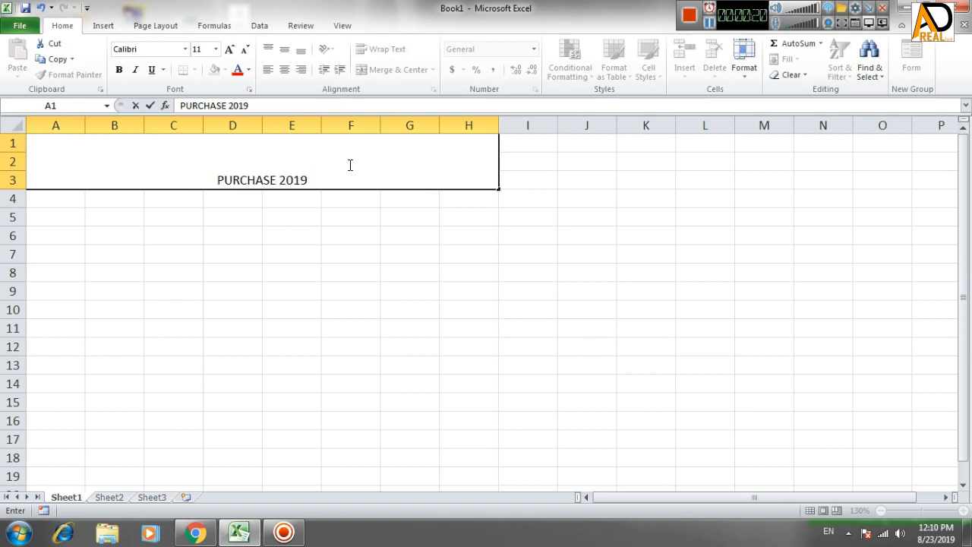
{"action": "type", "text": " P"}
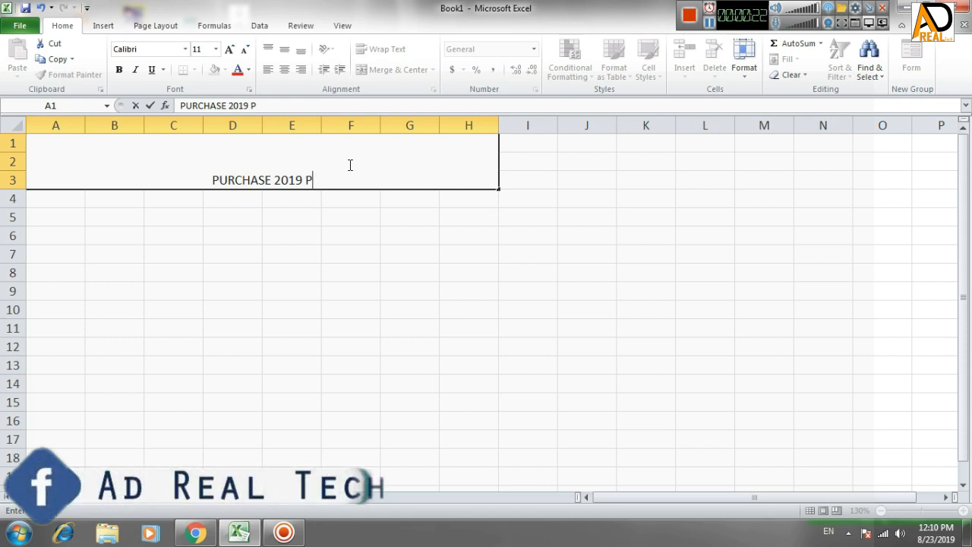
{"action": "type", "text": "ER"}
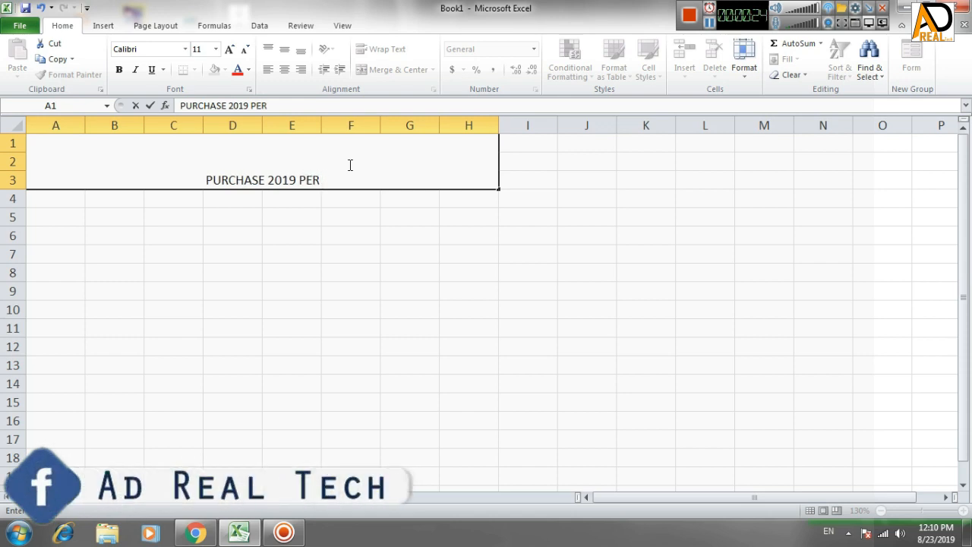
{"action": "type", "text": " MONTH"}
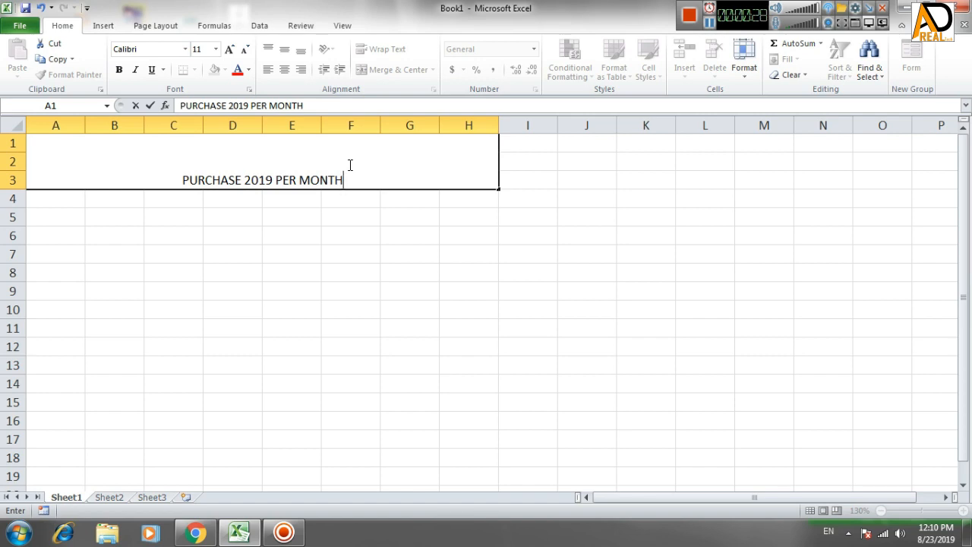
{"action": "type", "text": " DA"}
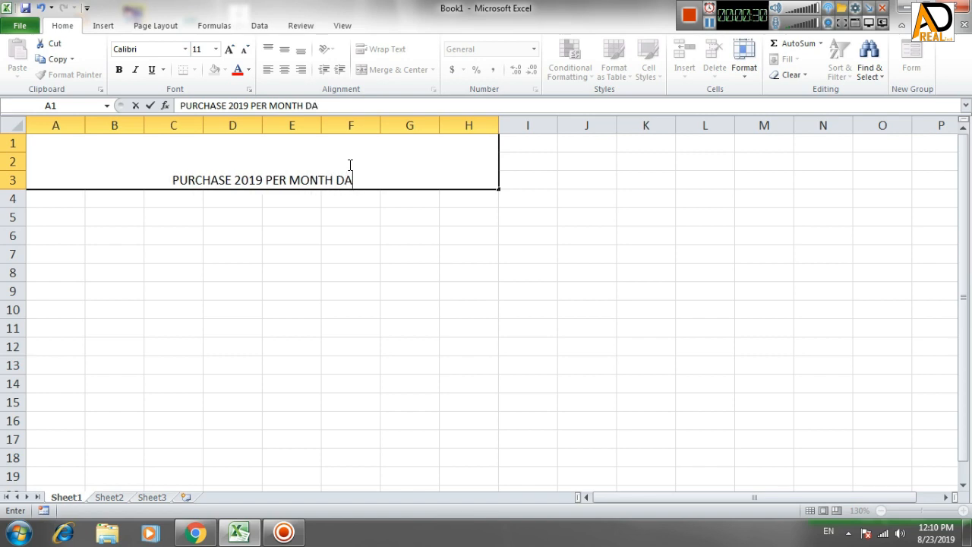
{"action": "type", "text": "Y"}
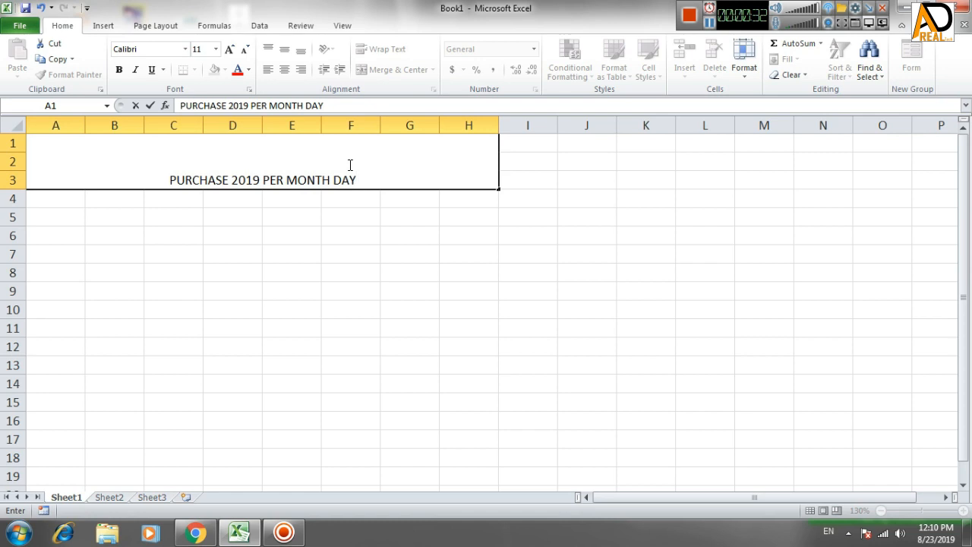
{"action": "left_click", "coordinate": [237, 236]}
Step: Increase the font size of the whole title text to 22
{"action": "left_click", "coordinate": [240, 168]}
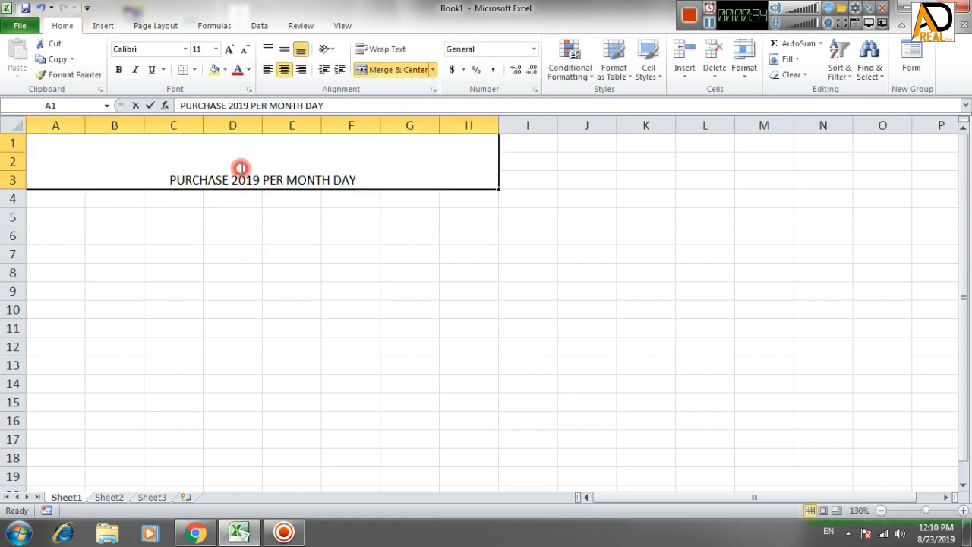
{"action": "double_click", "coordinate": [240, 168]}
{"action": "left_click_drag", "start_coordinate": [365, 179], "coordinate": [142, 163]}
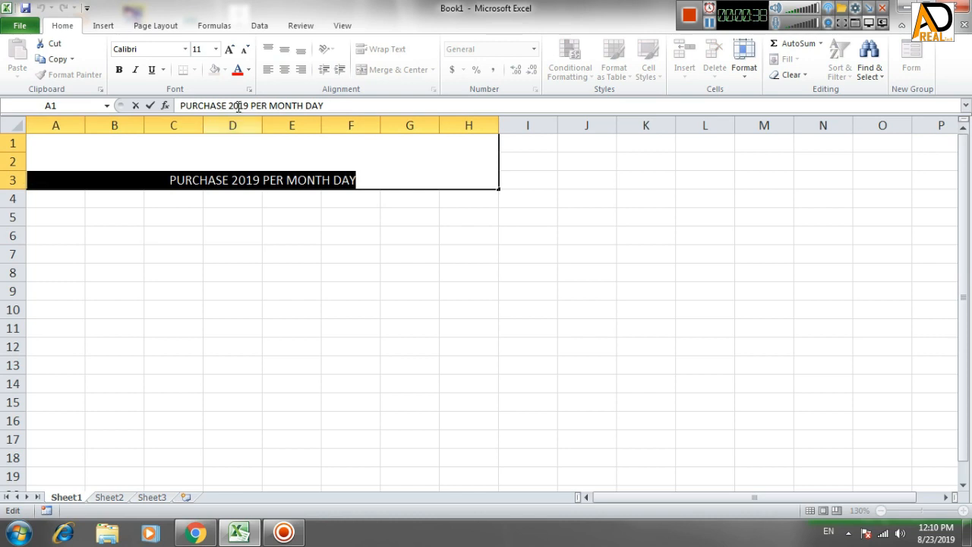
{"action": "left_click", "coordinate": [229, 50]}
{"action": "left_click", "coordinate": [230, 49]}
{"action": "left_click", "coordinate": [229, 49]}
{"action": "left_click", "coordinate": [229, 49]}
{"action": "left_click", "coordinate": [229, 50]}
{"action": "left_click", "coordinate": [229, 49]}
{"action": "left_click", "coordinate": [342, 251]}
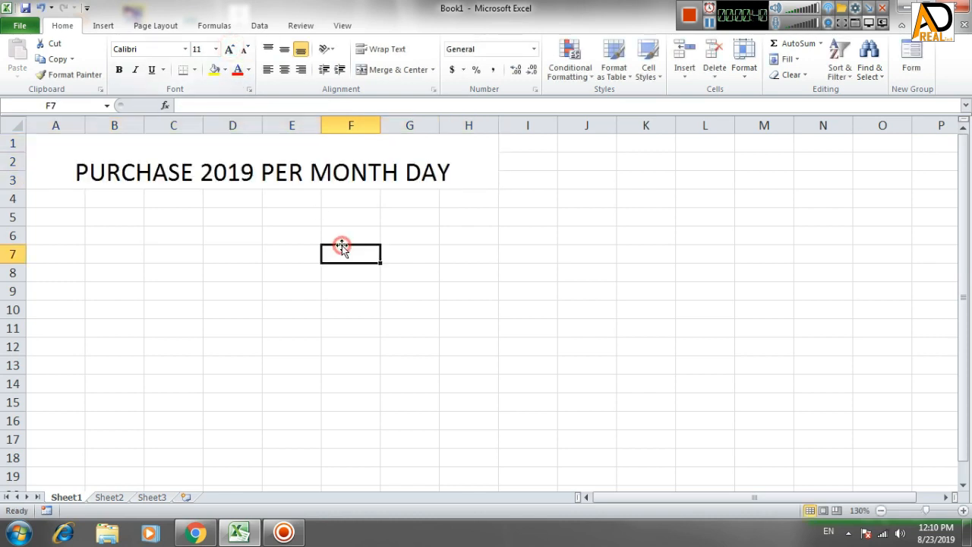
Step: Align the title vertically to the middle of its merged cell
{"action": "left_click", "coordinate": [380, 163]}
{"action": "left_click", "coordinate": [284, 49]}
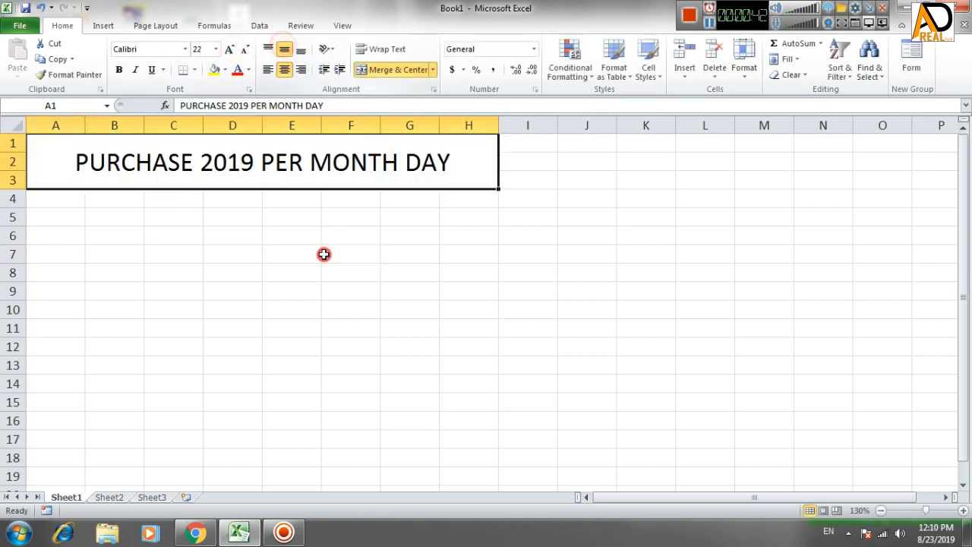
{"action": "left_click", "coordinate": [323, 253]}
Step: Narrow column A and enter the headings Sn in A4 and Date in B4
{"action": "left_click", "coordinate": [74, 198]}
{"action": "left_click_drag", "start_coordinate": [85, 125], "coordinate": [60, 126]}
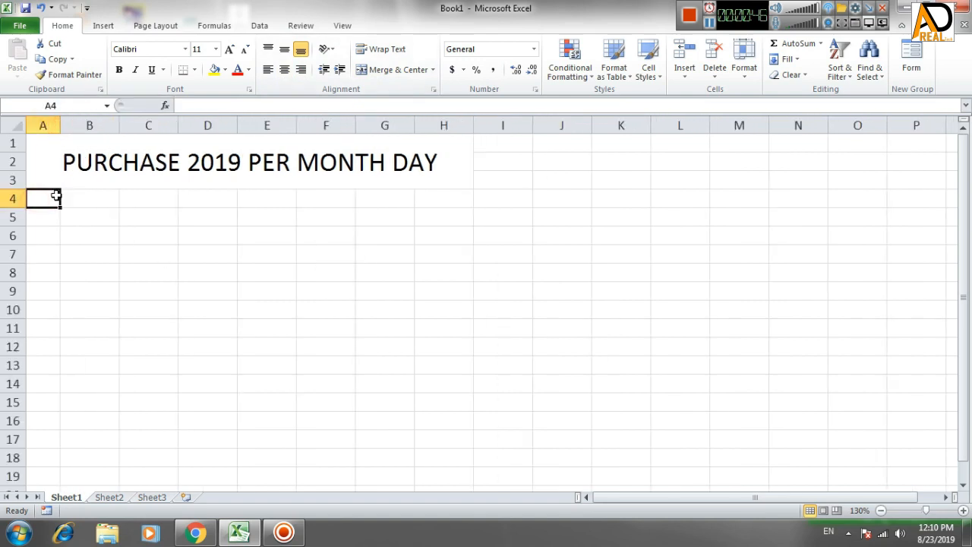
{"action": "type", "text": "Sn"}
{"action": "key", "text": "Tab"}
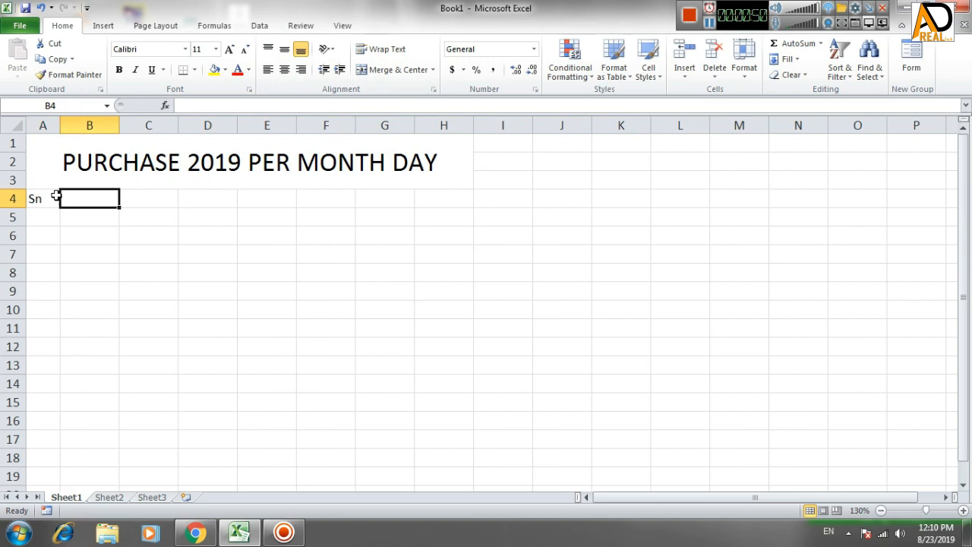
{"action": "type", "text": "Date"}
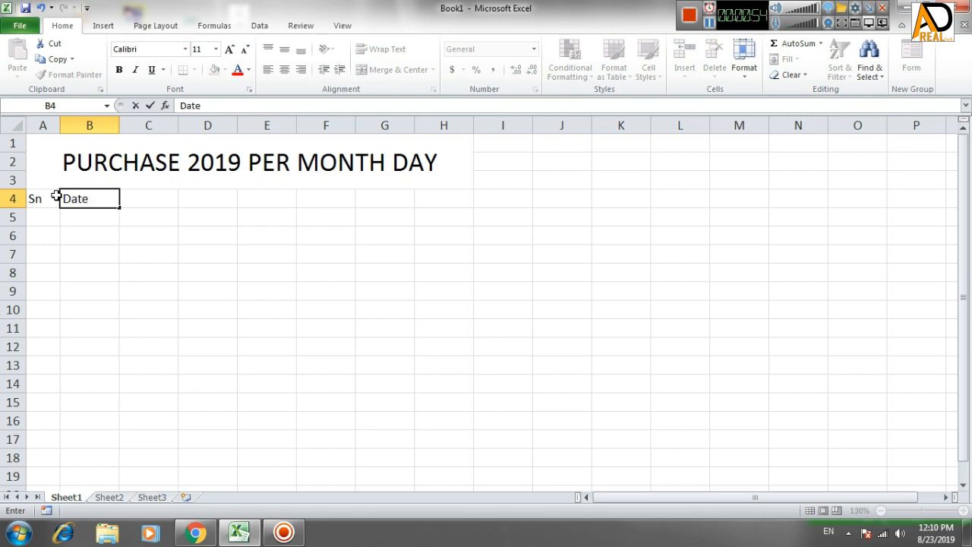
{"action": "key", "text": "Tab"}
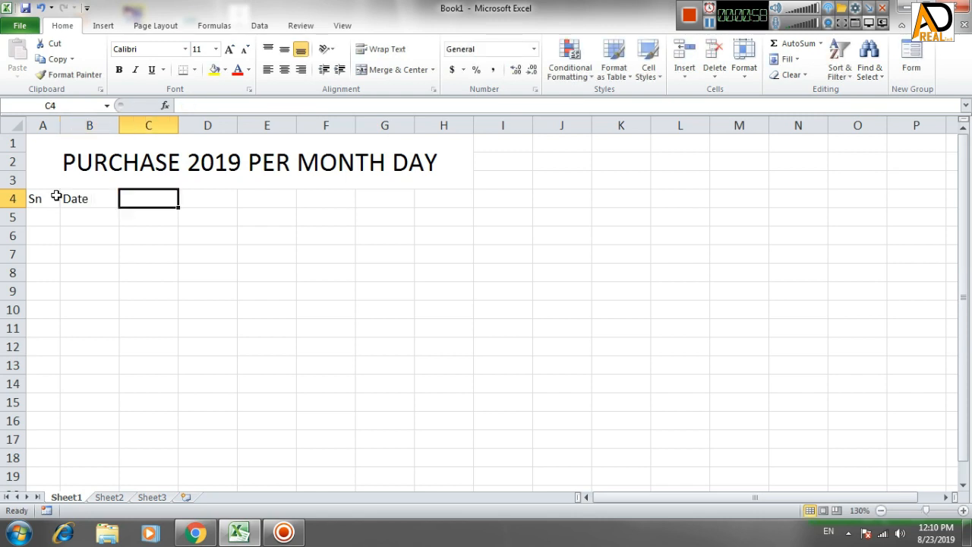
Step: Enter the heading Purchase Item in C4 and auto-fit the width of column C to it
{"action": "type", "text": "P"}
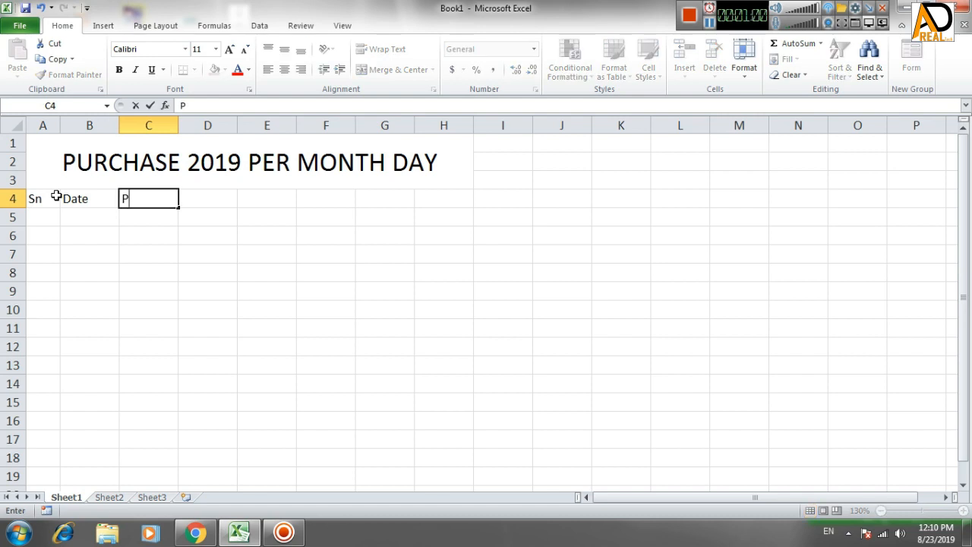
{"action": "type", "text": "urchase "}
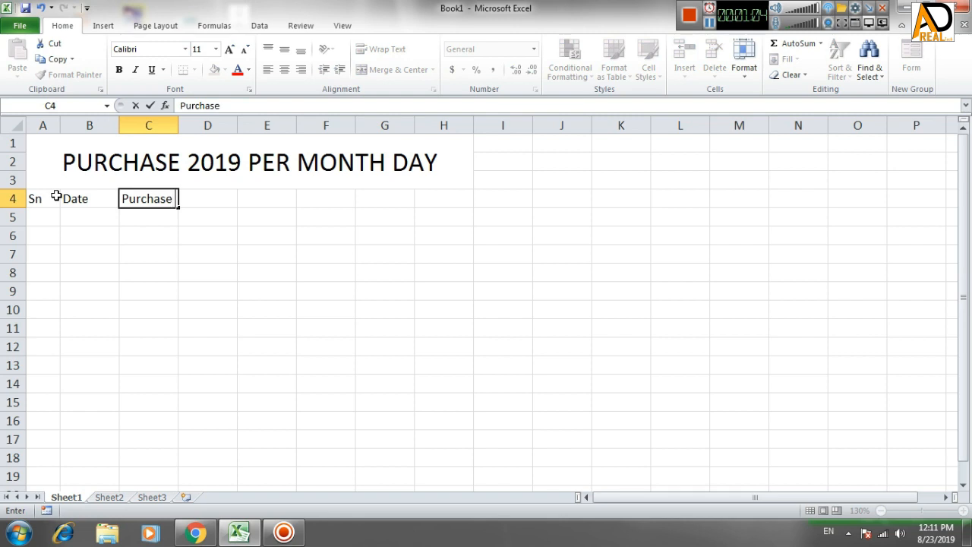
{"action": "type", "text": "Item"}
{"action": "key", "text": "Return"}
{"action": "key", "text": "Right"}
{"action": "key", "text": "Right"}
{"action": "key", "text": "Right"}
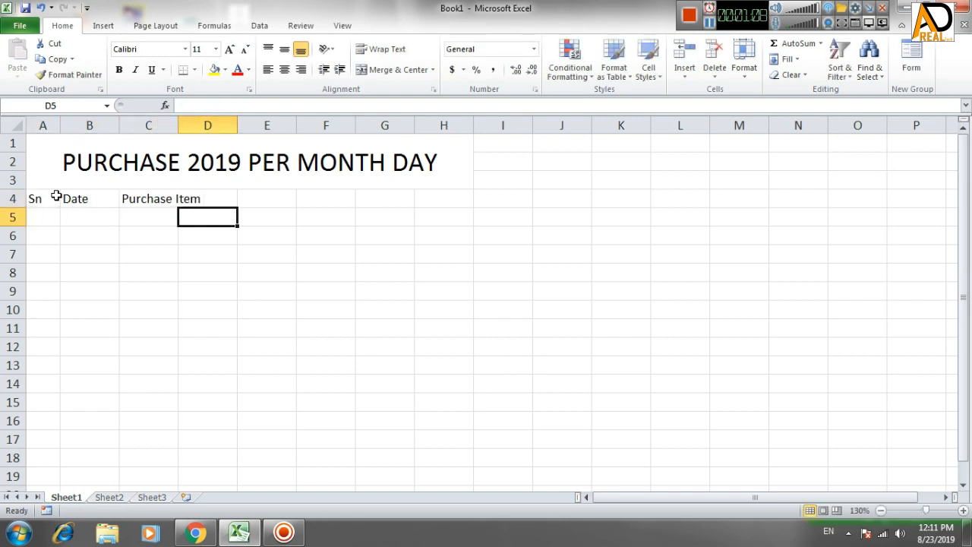
{"action": "key", "text": "Up"}
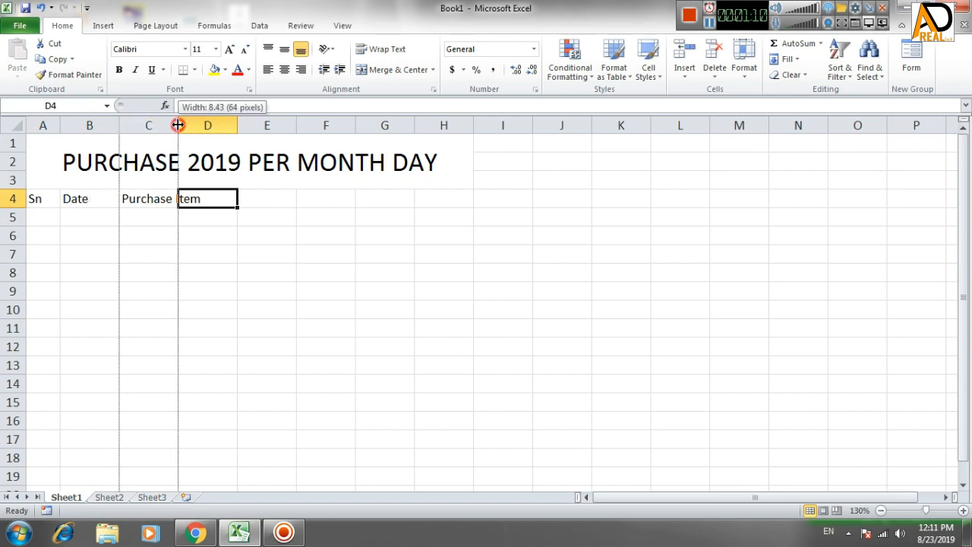
{"action": "double_click", "coordinate": [178, 125]}
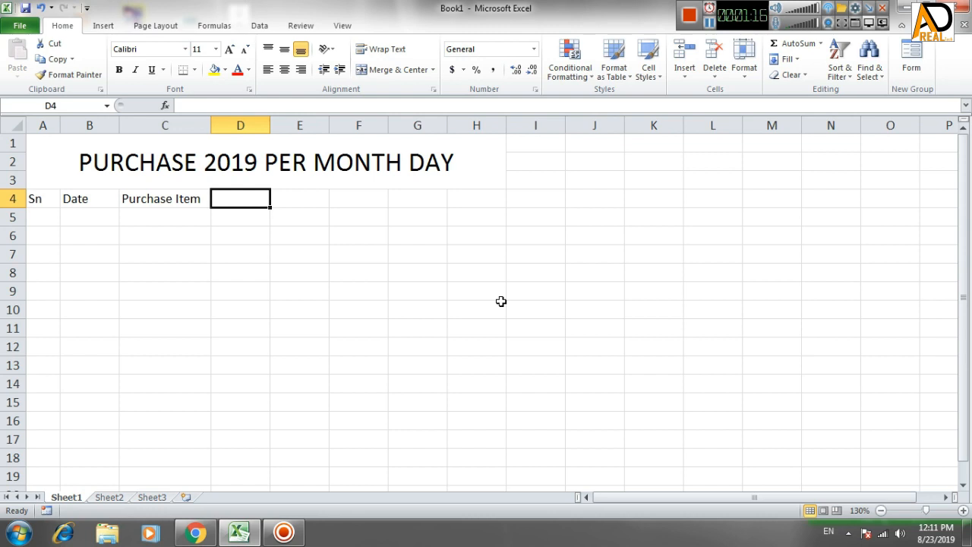
{"action": "type", "text": "Rate"}
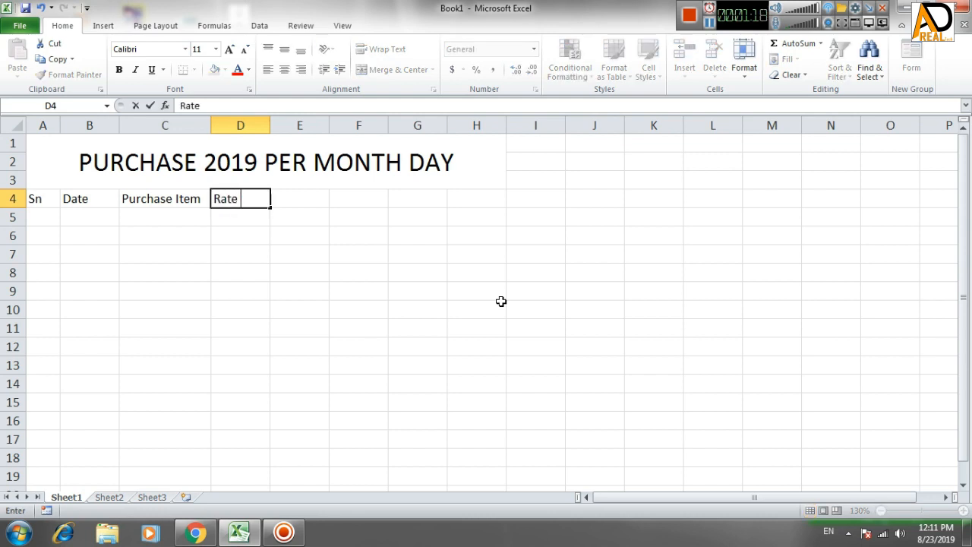
{"action": "type", "text": " per"}
{"action": "key", "text": "BackSpace"}
{"action": "key", "text": "BackSpace"}
{"action": "key", "text": "BackSpace"}
{"action": "key", "text": "BackSpace"}
{"action": "key", "text": "BackSpace"}
{"action": "key", "text": "BackSpace"}
{"action": "key", "text": "BackSpace"}
{"action": "key", "text": "BackSpace"}
{"action": "key", "text": "BackSpace"}
{"action": "type", "text": "Rate"}
{"action": "key", "text": "BackSpace"}
{"action": "key", "text": "BackSpace"}
{"action": "key", "text": "BackSpace"}
{"action": "key", "text": "BackSpace"}
{"action": "type", "text": "Qty per"}
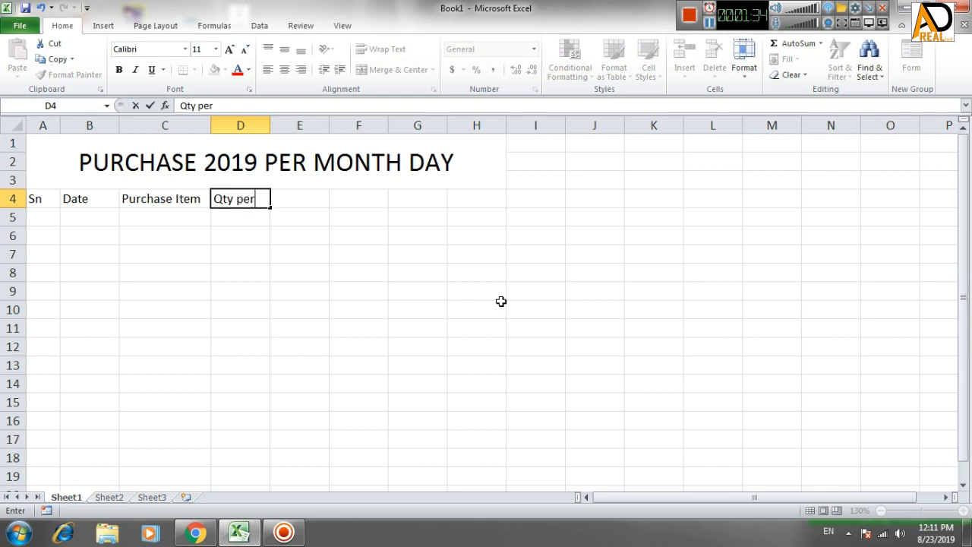
{"action": "key", "text": "BackSpace"}
{"action": "key", "text": "BackSpace"}
{"action": "key", "text": "BackSpace"}
{"action": "key", "text": "BackSpace"}
{"action": "key", "text": "BackSpace"}
{"action": "key", "text": "BackSpace"}
{"action": "key", "text": "BackSpace"}
Step: Enter the headings Per Qty in D4 and Rate for per in E4, auto-fitting column E to its text
{"action": "type", "text": "P"}
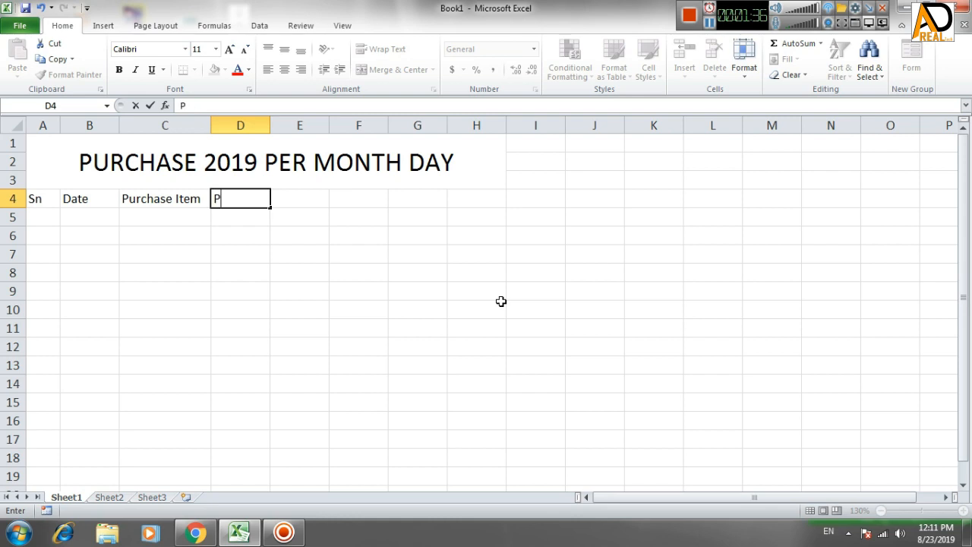
{"action": "type", "text": "er Qty"}
{"action": "key", "text": "Tab"}
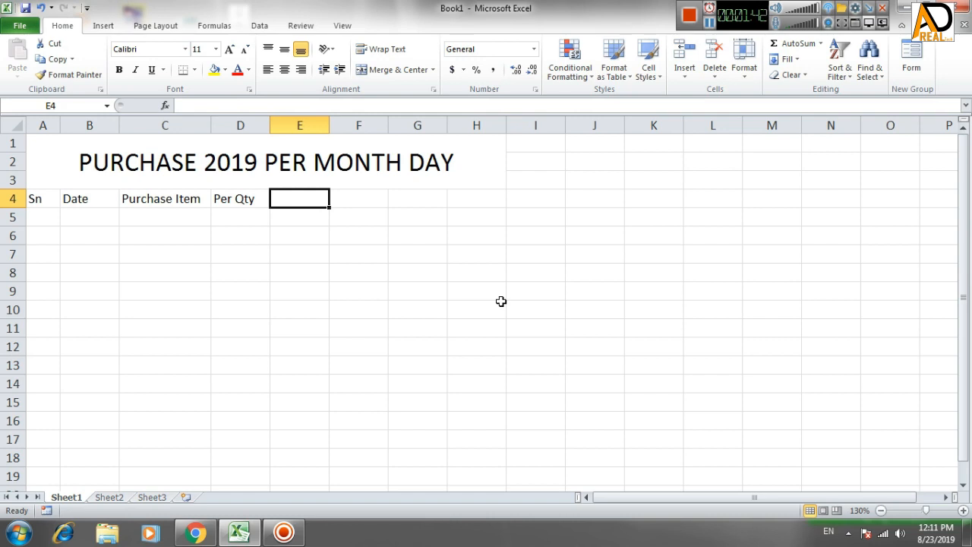
{"action": "type", "text": "Rate for "}
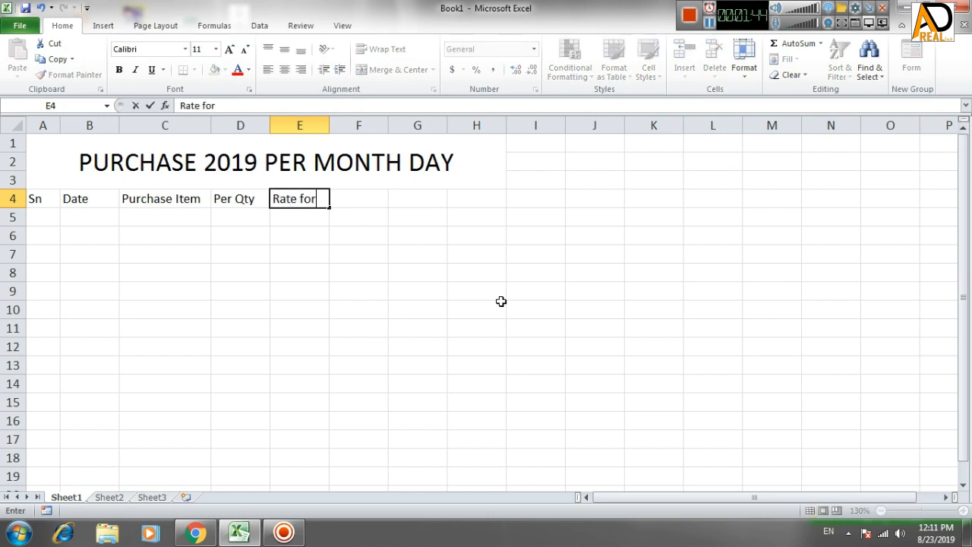
{"action": "type", "text": "per"}
{"action": "key", "text": "Return"}
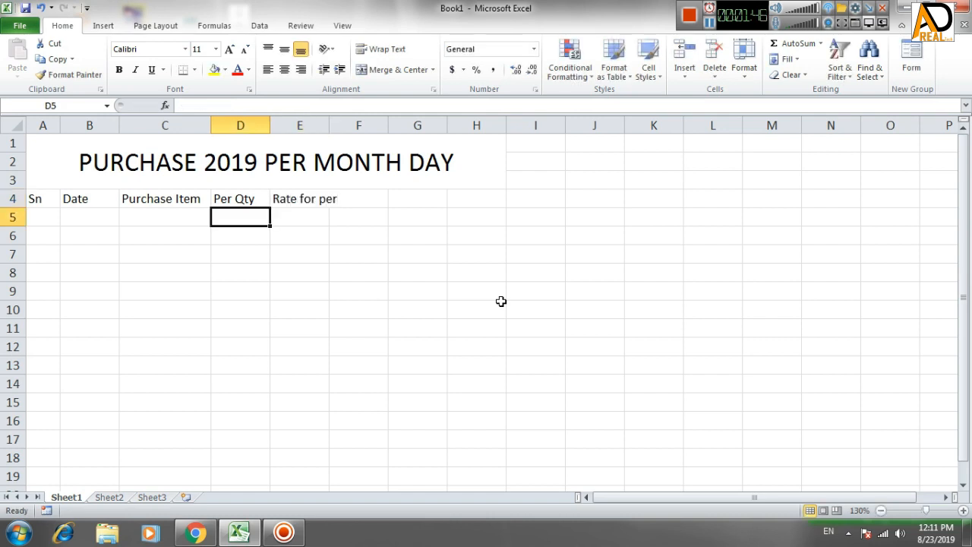
{"action": "double_click", "coordinate": [329, 125]}
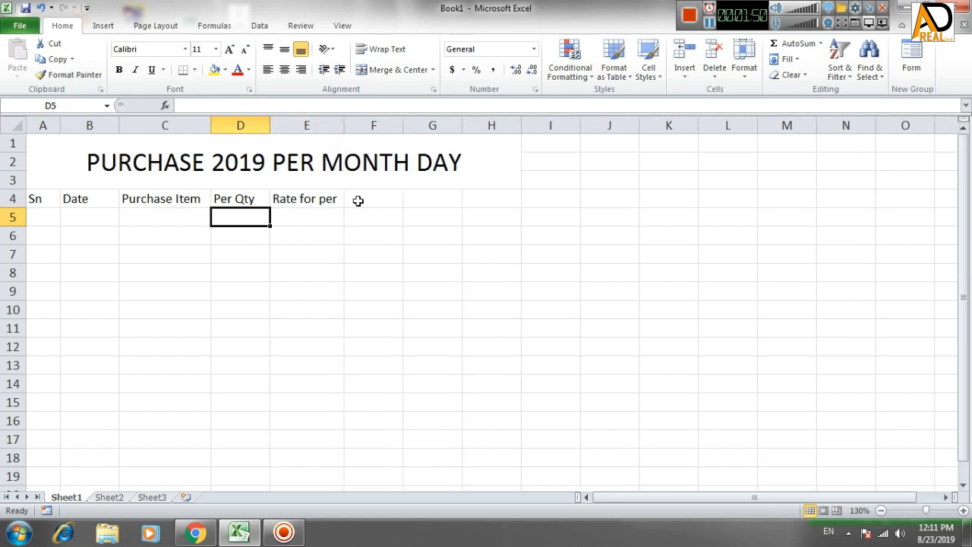
Step: Enter the heading Total in F4
{"action": "left_click", "coordinate": [370, 199]}
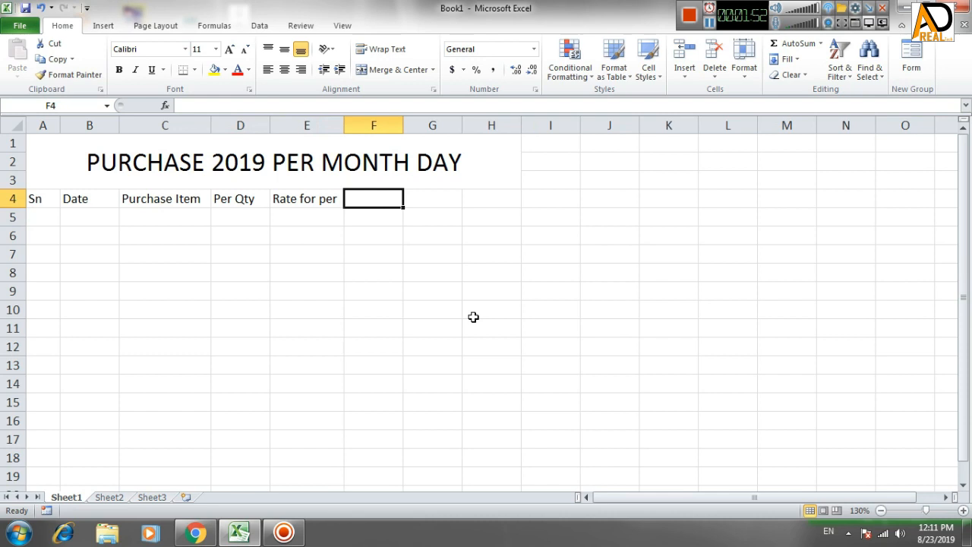
{"action": "type", "text": "Total"}
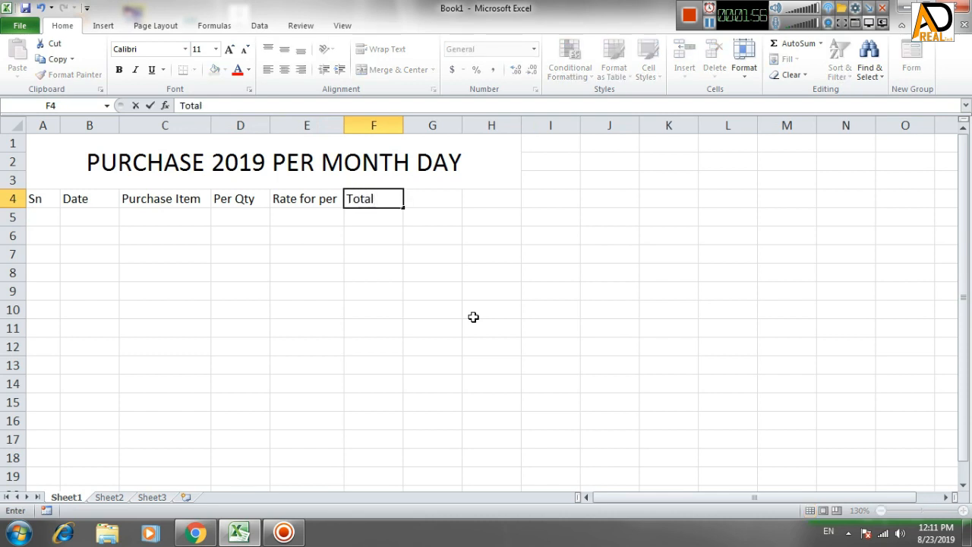
{"action": "key", "text": "Tab"}
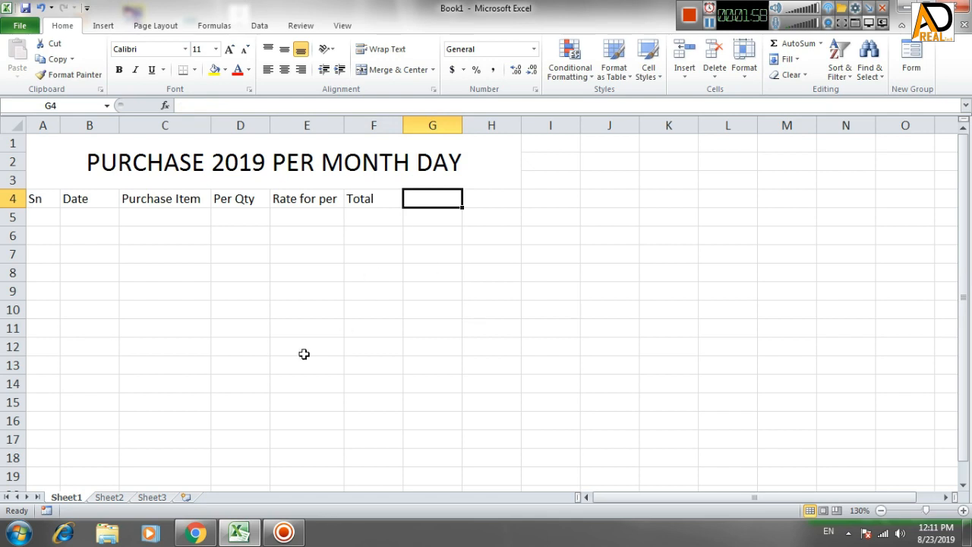
Step: Enter 1 in A5 and fill the serial numbers down column A as a series from 1 to 9, ending at A13
{"action": "left_click", "coordinate": [56, 218]}
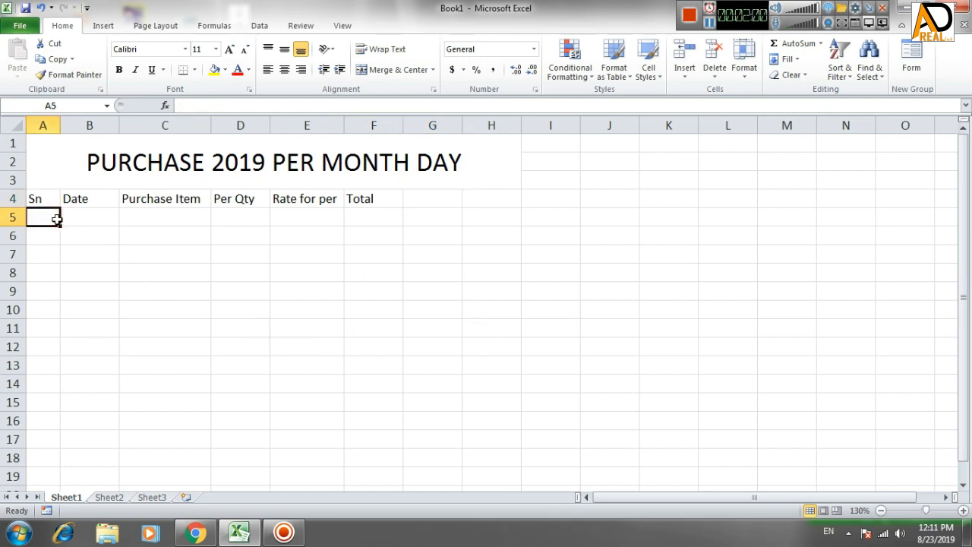
{"action": "type", "text": "1"}
{"action": "left_click_drag", "start_coordinate": [63, 224], "coordinate": [55, 428]}
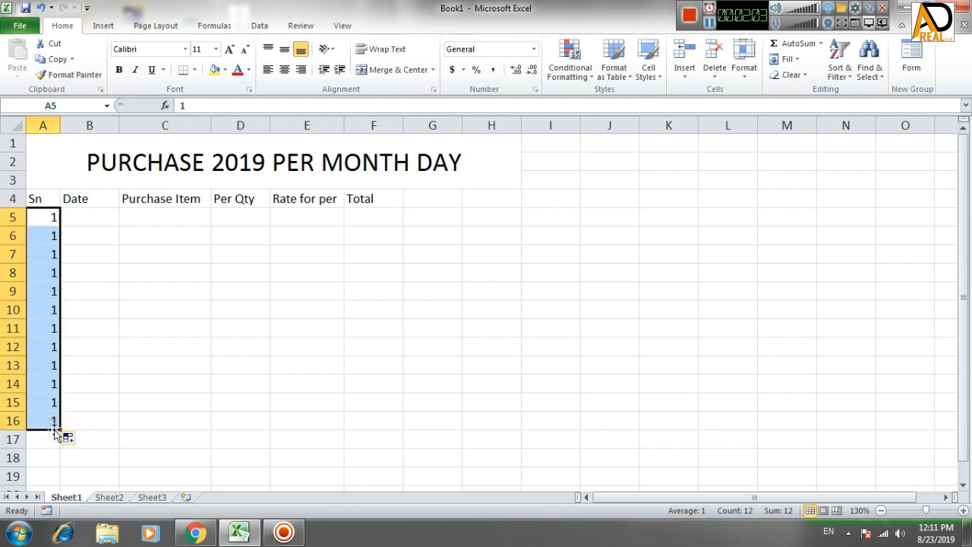
{"action": "key", "text": "ctrl+z"}
{"action": "left_click", "coordinate": [44, 221]}
{"action": "left_click_drag", "start_coordinate": [60, 225], "coordinate": [67, 372]}
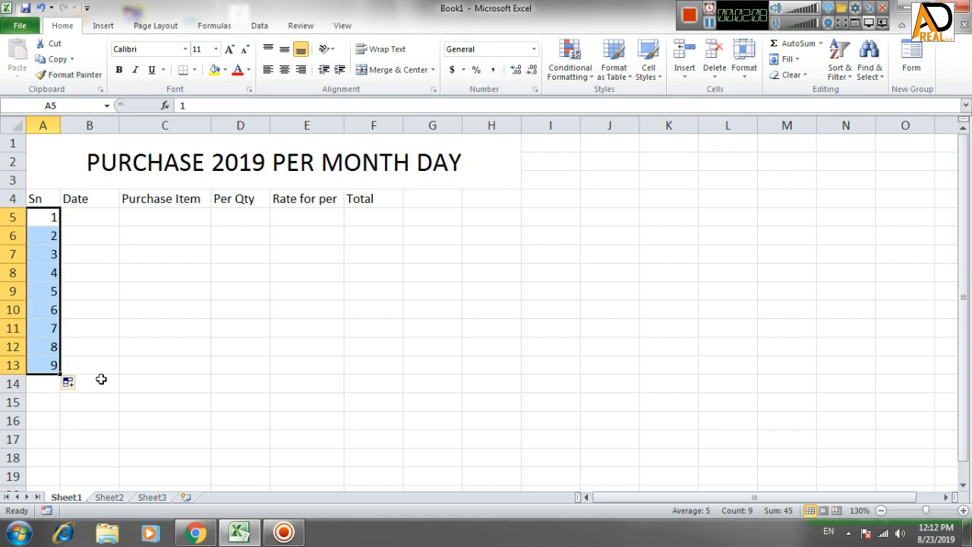
Step: Enter the date 1-4-2019 in B5 and apply the Short Date number format to it
{"action": "left_click", "coordinate": [94, 212]}
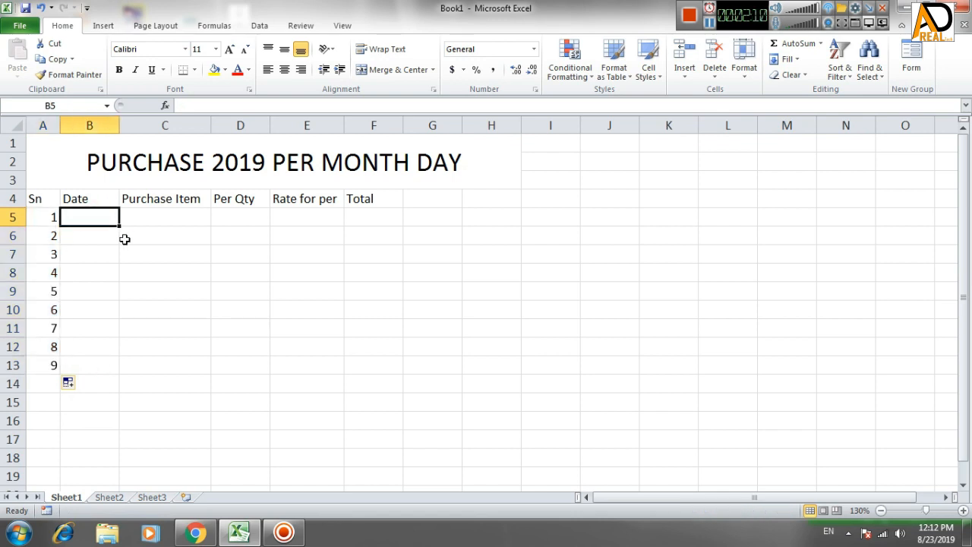
{"action": "type", "text": "1-"}
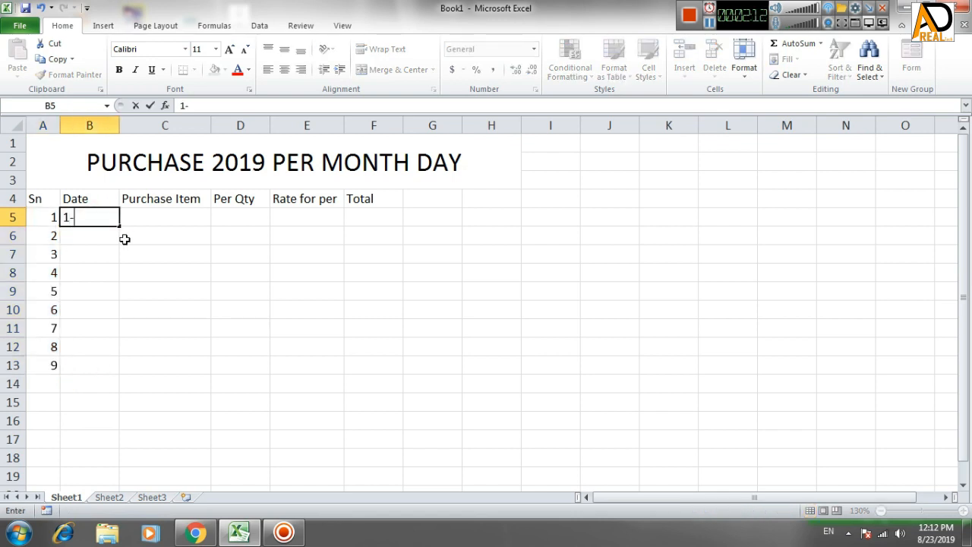
{"action": "type", "text": "4-201"}
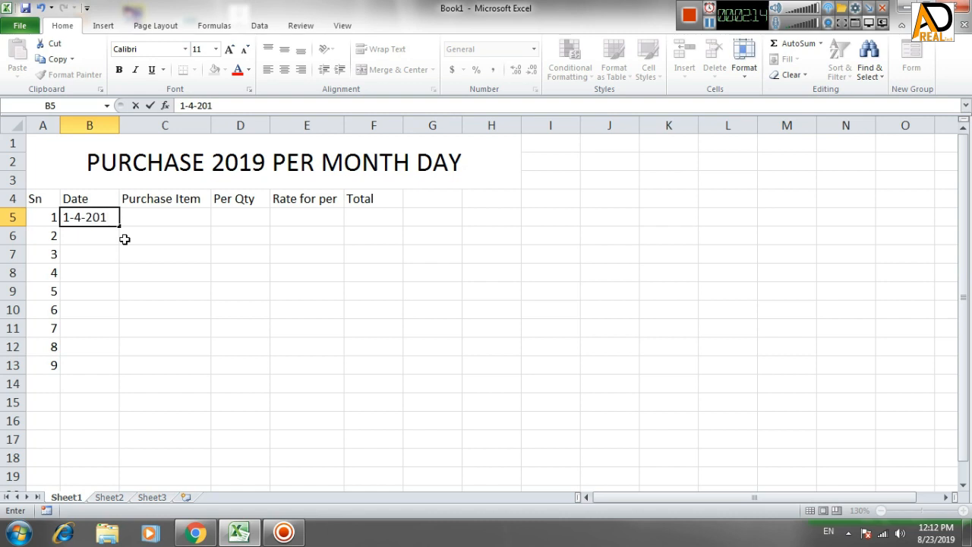
{"action": "type", "text": "9"}
{"action": "key", "text": "Return"}
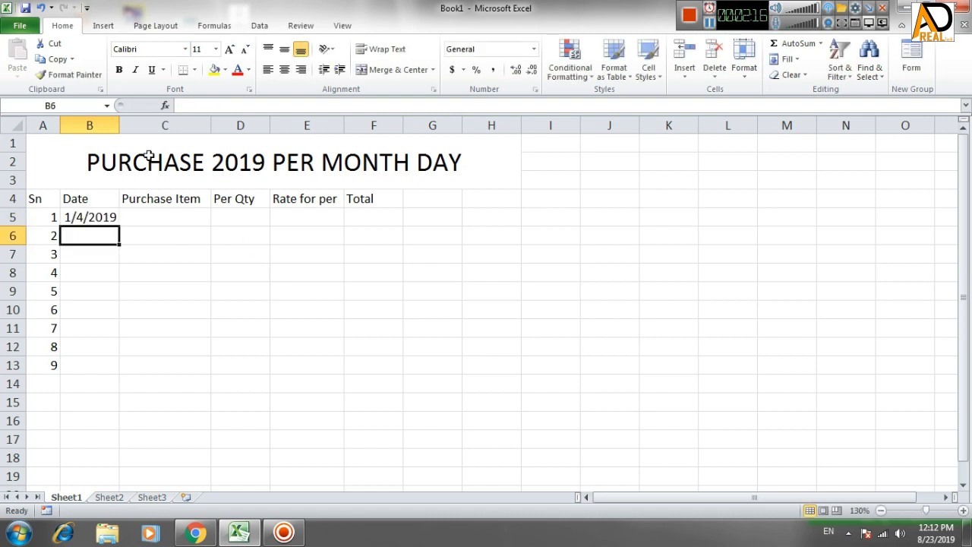
{"action": "left_click", "coordinate": [91, 217]}
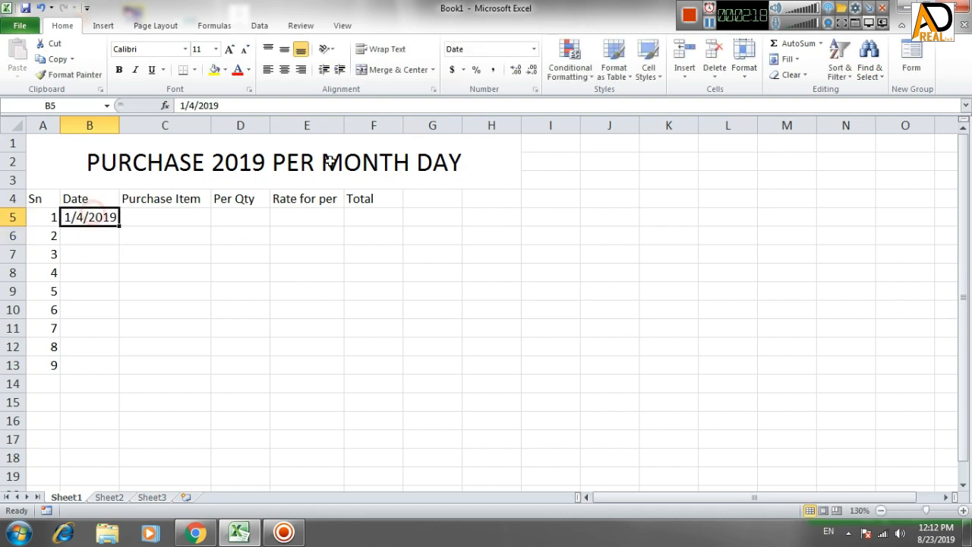
{"action": "left_click", "coordinate": [534, 49]}
{"action": "left_click", "coordinate": [503, 196]}
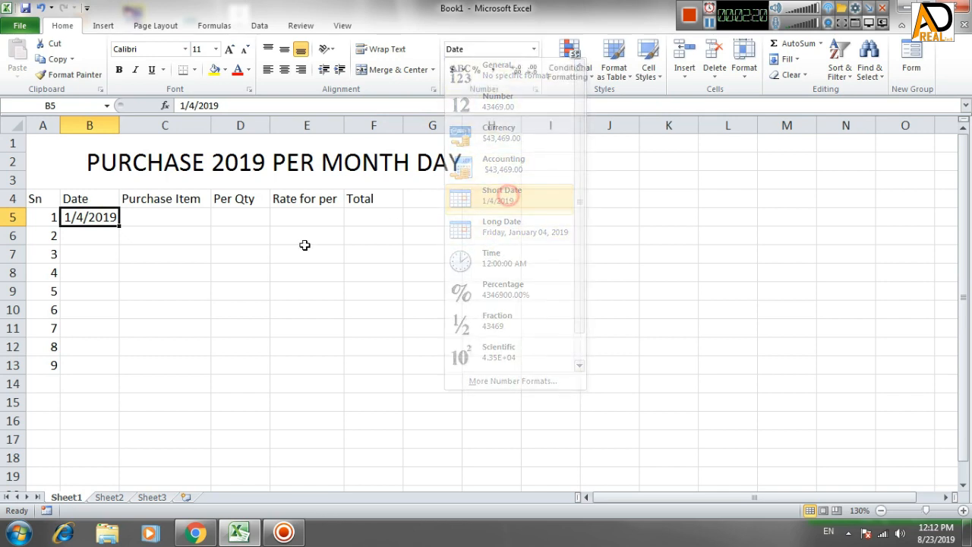
Step: Fill the dates from B5 down to B13 as a daily series and widen column B to fit them
{"action": "left_click_drag", "start_coordinate": [118, 229], "coordinate": [114, 369]}
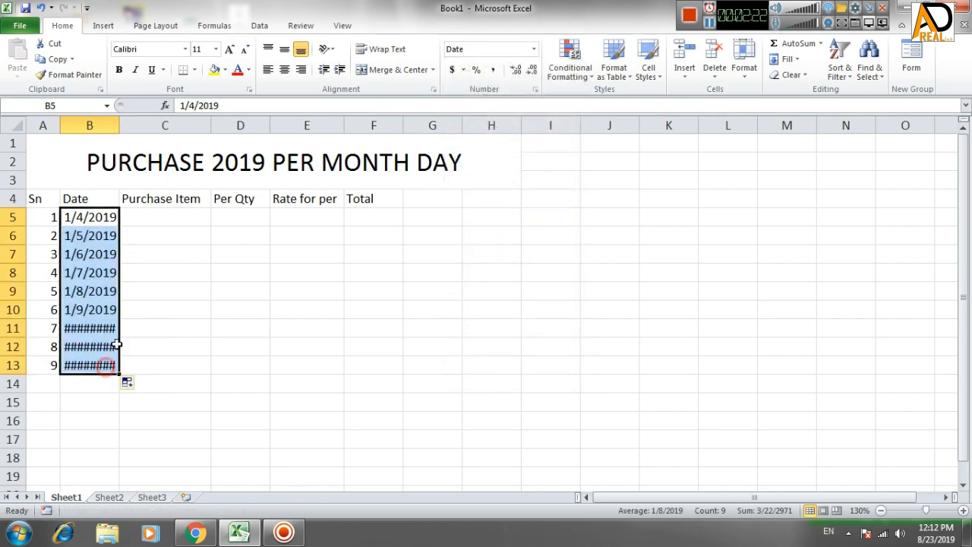
{"action": "left_click_drag", "start_coordinate": [119, 126], "coordinate": [139, 125]}
Step: Enter the purchase items Computer in C5 and Laptop in C6, correcting any misspelling
{"action": "left_click", "coordinate": [186, 218]}
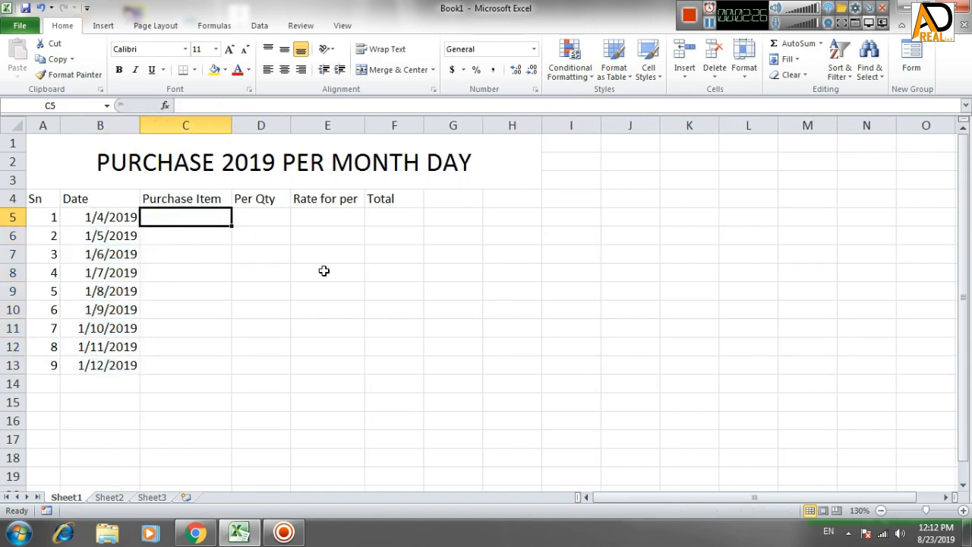
{"action": "type", "text": "Com"}
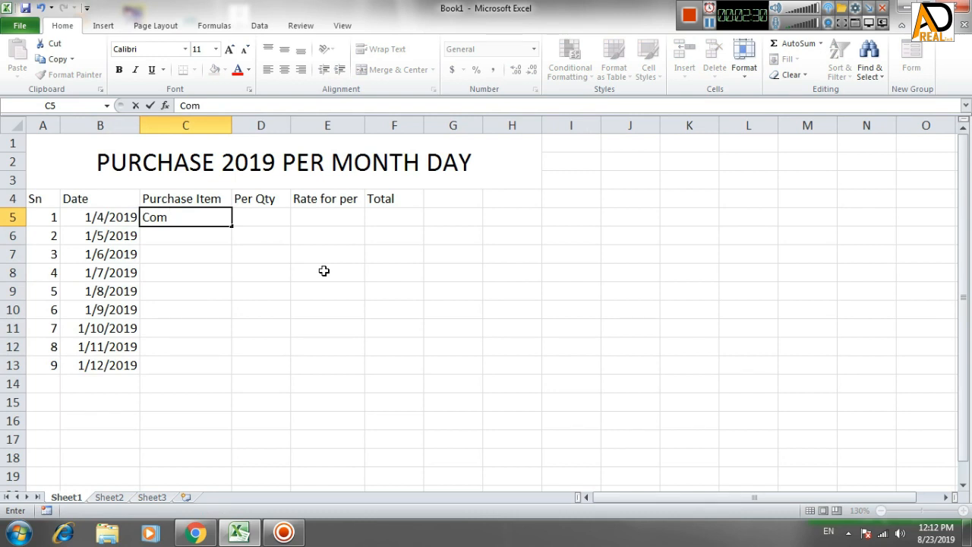
{"action": "type", "text": "puter"}
{"action": "key", "text": "Return"}
{"action": "type", "text": "Laptaop"}
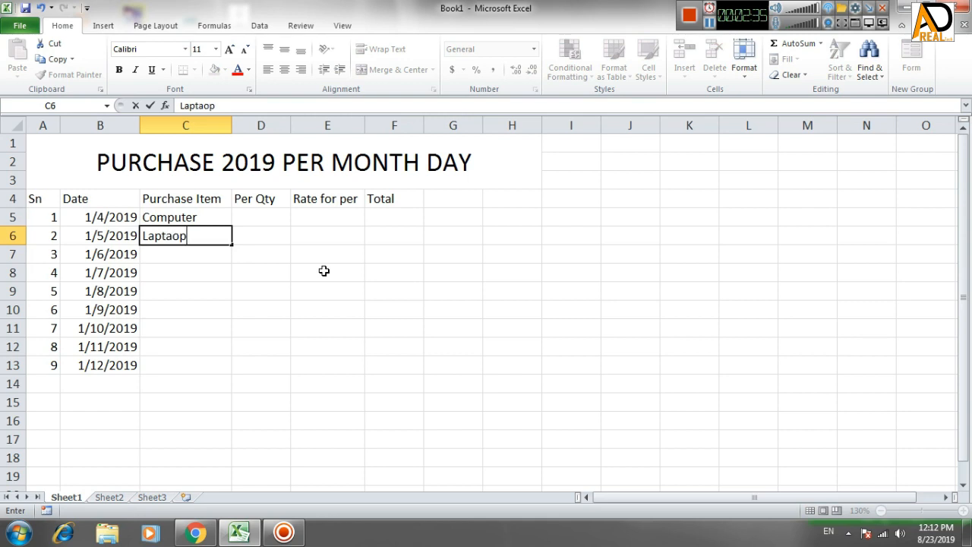
{"action": "key", "text": "Return"}
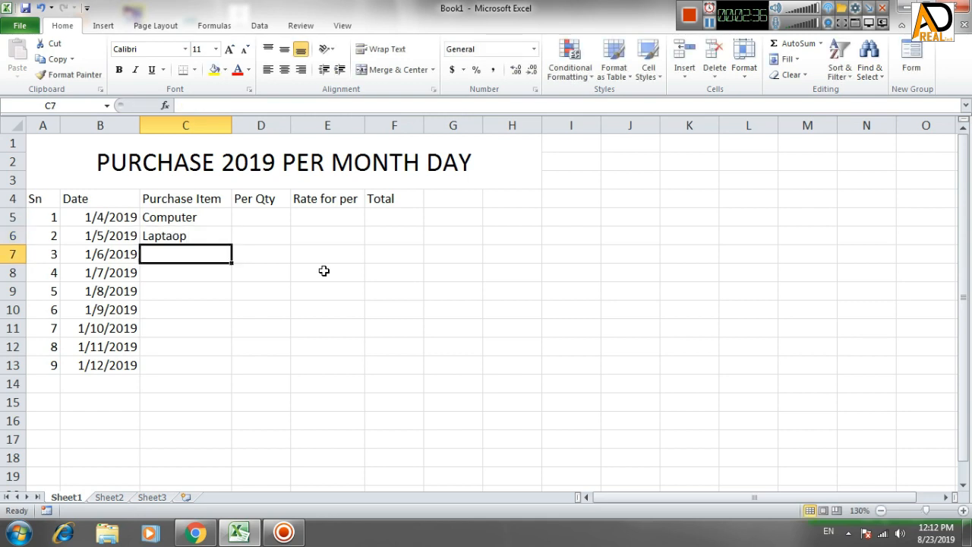
{"action": "key", "text": "BackSpace"}
{"action": "key", "text": "Up"}
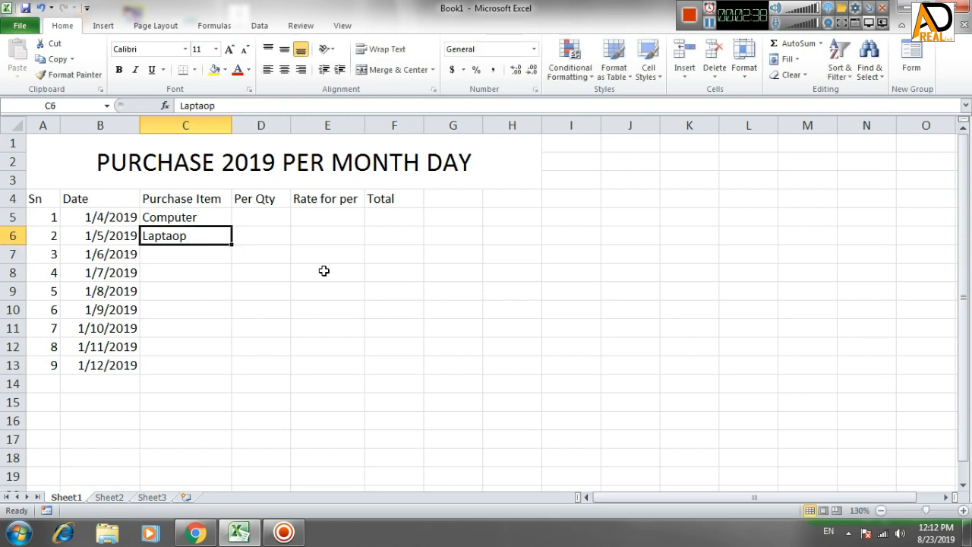
{"action": "type", "text": "Lap"}
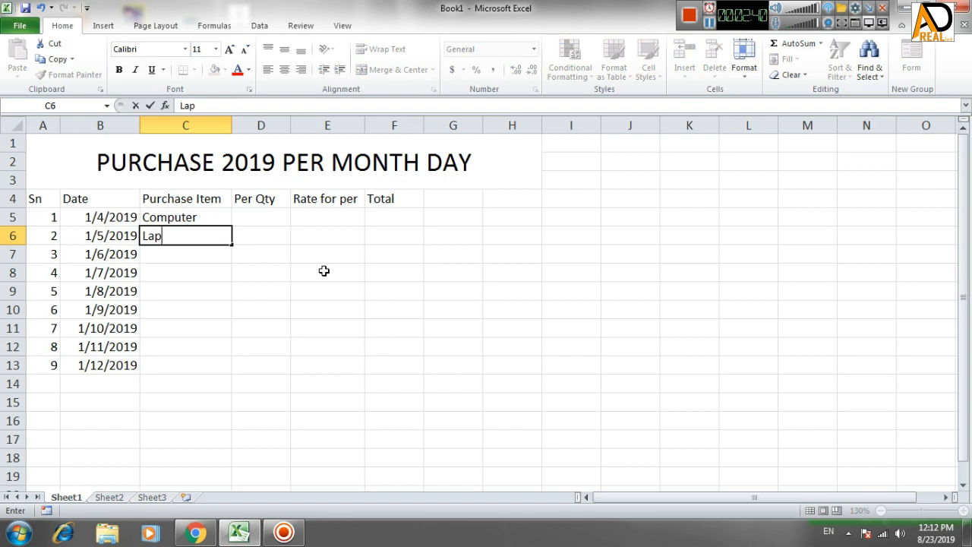
{"action": "type", "text": "top"}
{"action": "key", "text": "Return"}
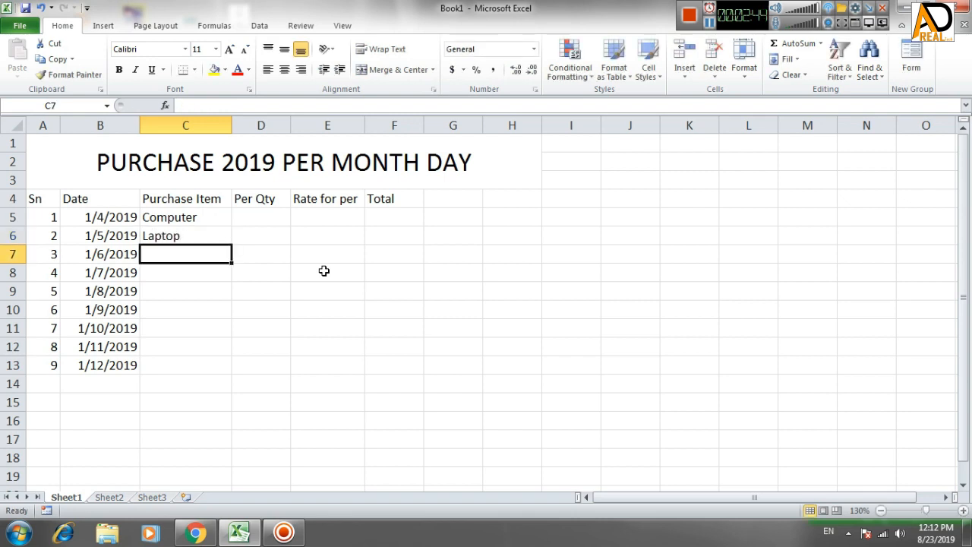
Step: Enter the purchase items Mobile, Printer, Mouse and Keyboard in C7 to C10
{"action": "type", "text": "Mobile"}
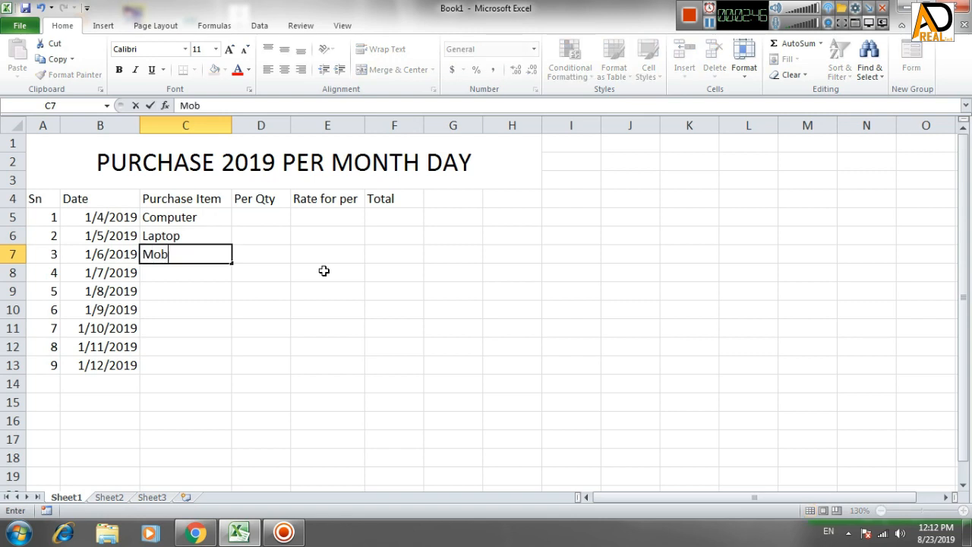
{"action": "key", "text": "Return"}
{"action": "type", "text": "Printer"}
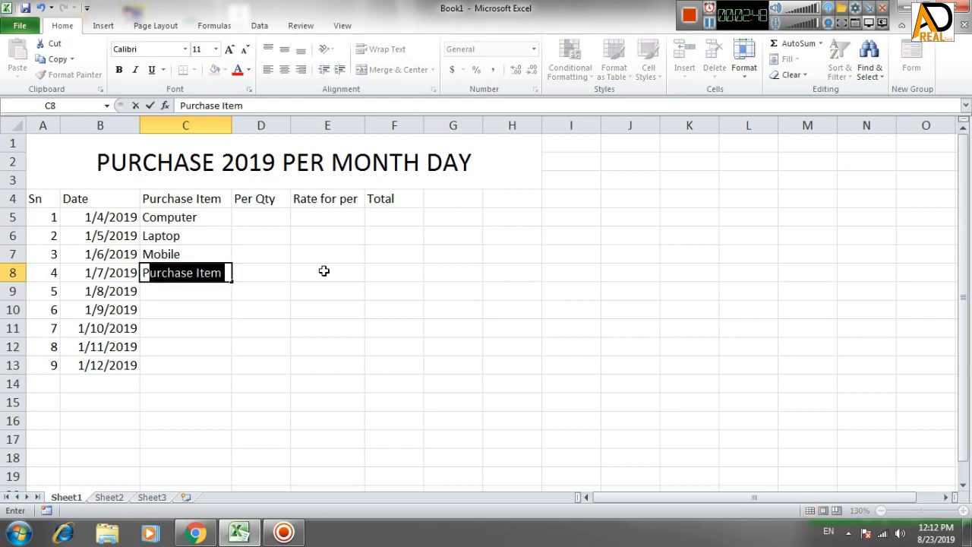
{"action": "key", "text": "Return"}
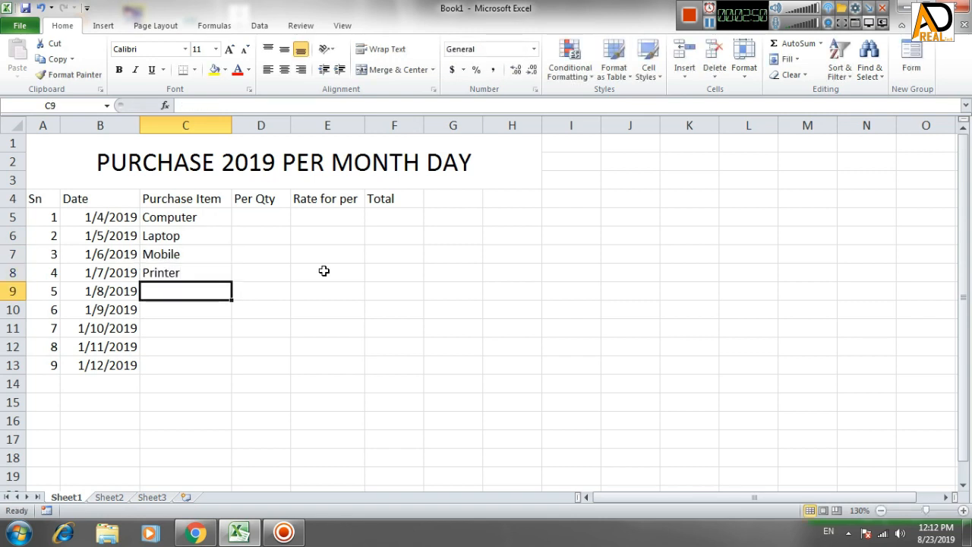
{"action": "type", "text": "Mouse"}
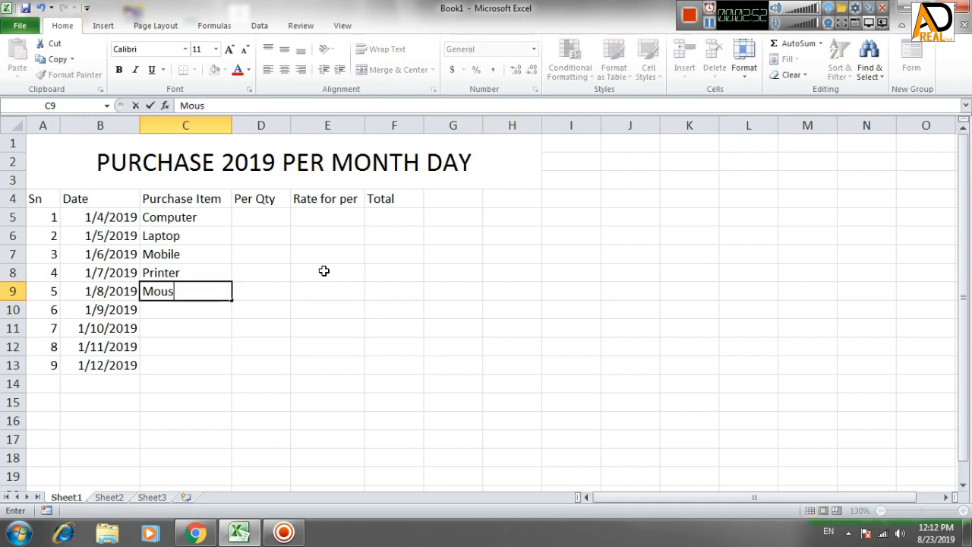
{"action": "key", "text": "Return"}
{"action": "type", "text": "Keyboard"}
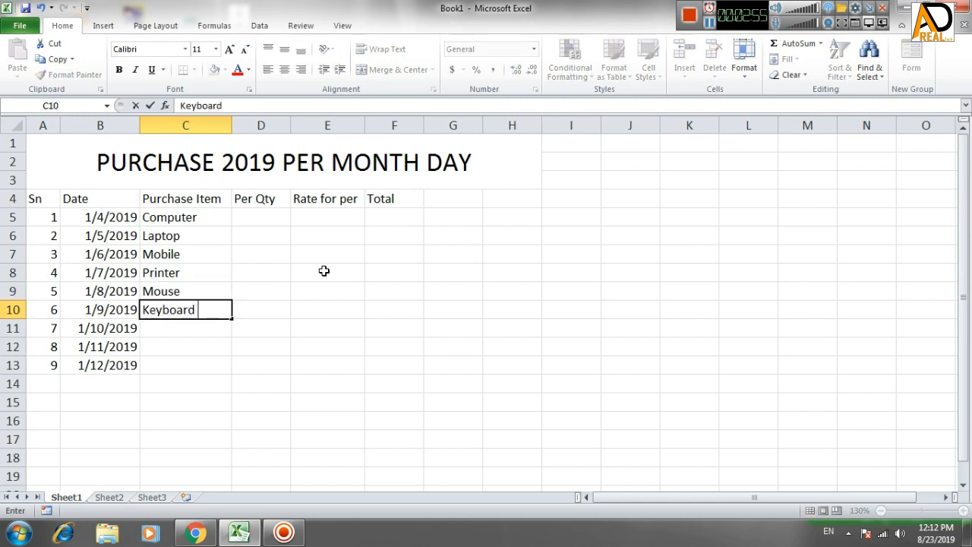
{"action": "key", "text": "Return"}
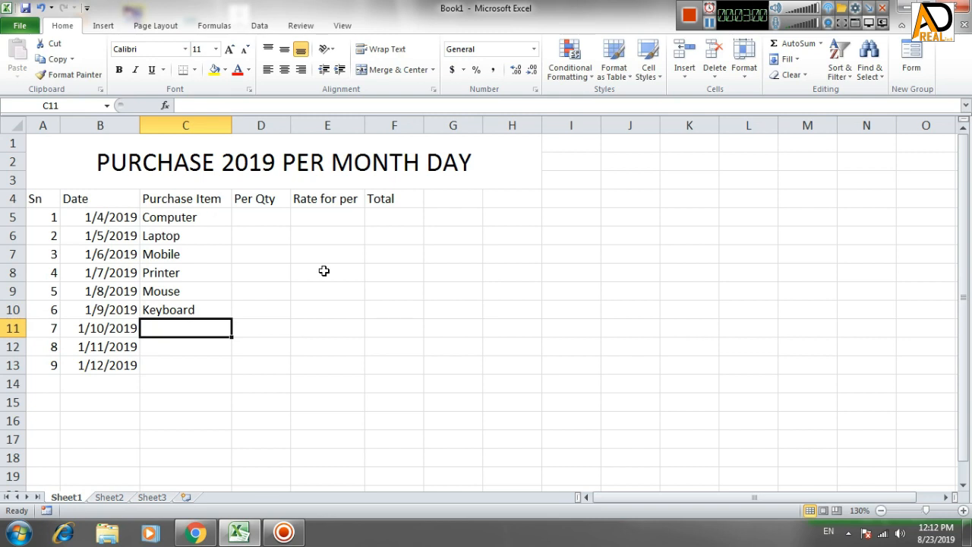
Step: Enter the purchase item Mobile cover in C11
{"action": "type", "text": "Mo"}
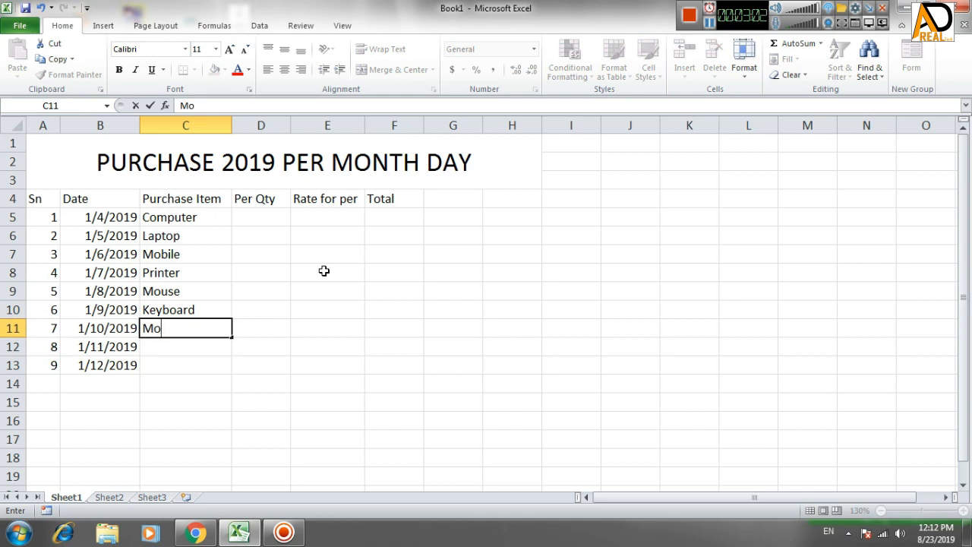
{"action": "key", "text": "BackSpace"}
{"action": "key", "text": "BackSpace"}
{"action": "type", "text": "Mobile cover"}
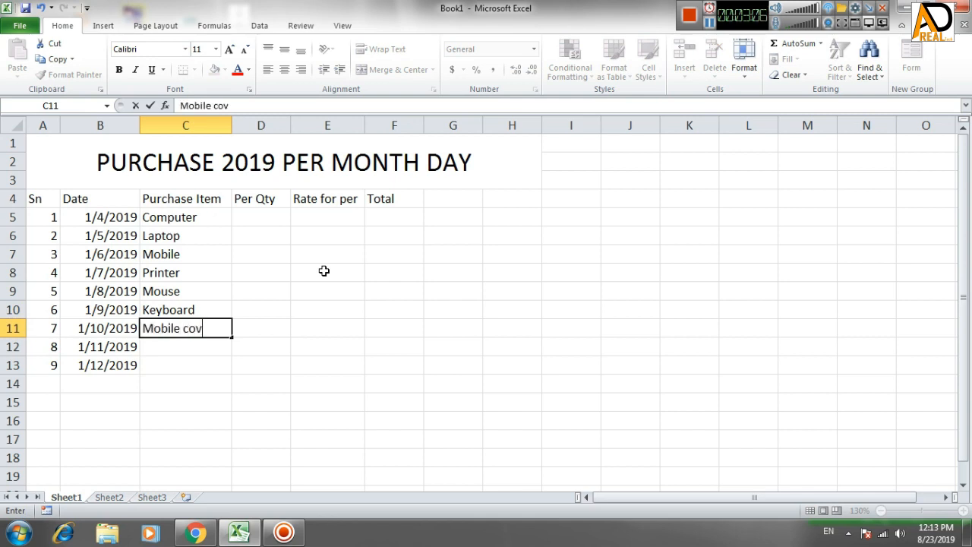
{"action": "key", "text": "Return"}
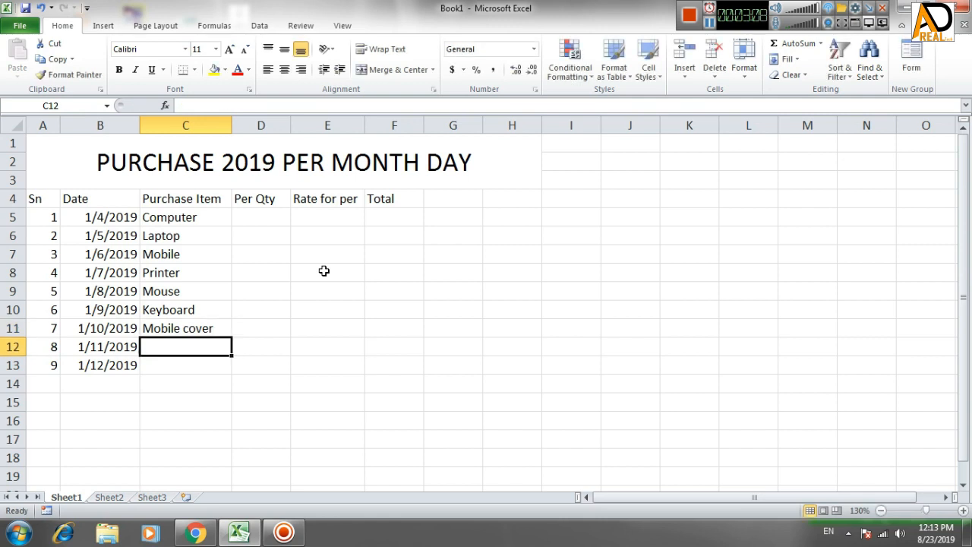
Step: Enter the purchase item headphones in C12, retyping the entry once
{"action": "type", "text": "h"}
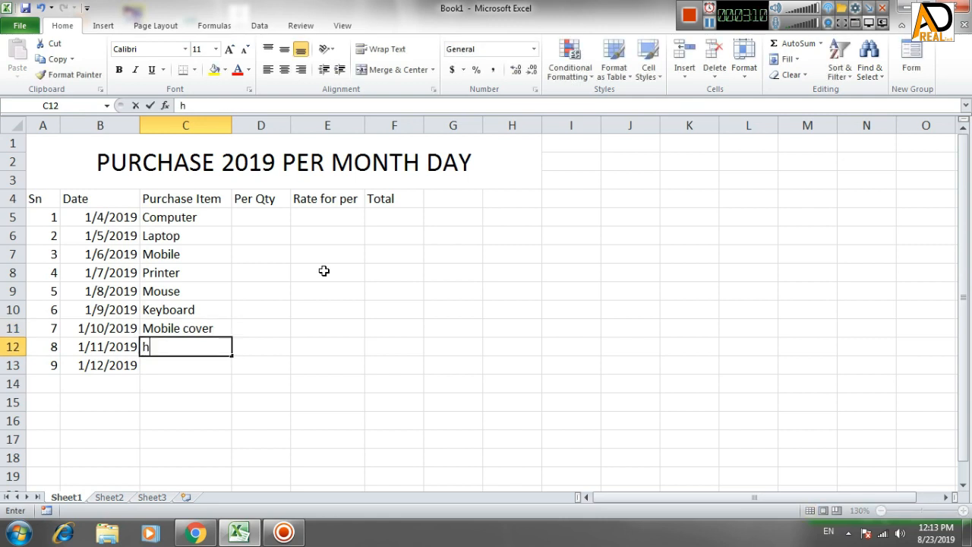
{"action": "type", "text": "eadphones"}
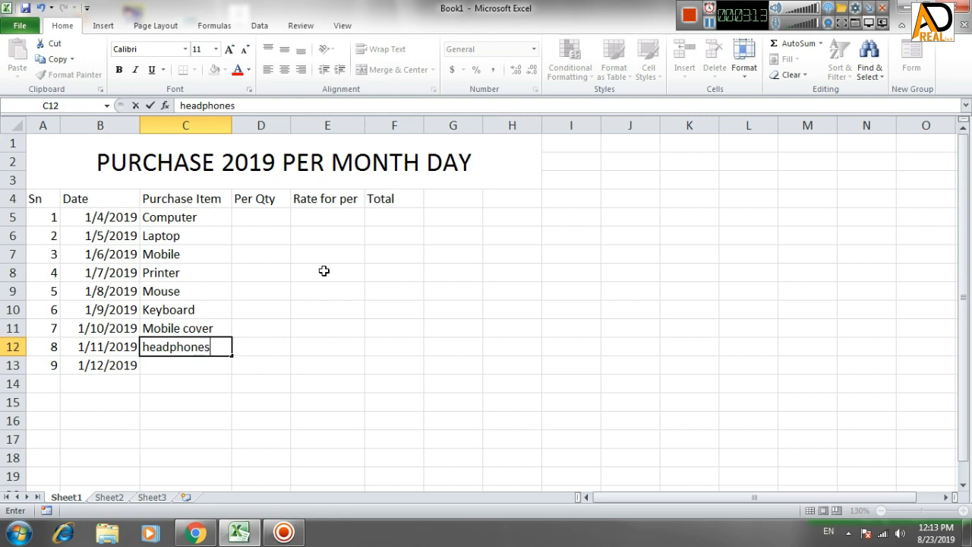
{"action": "key", "text": "Return"}
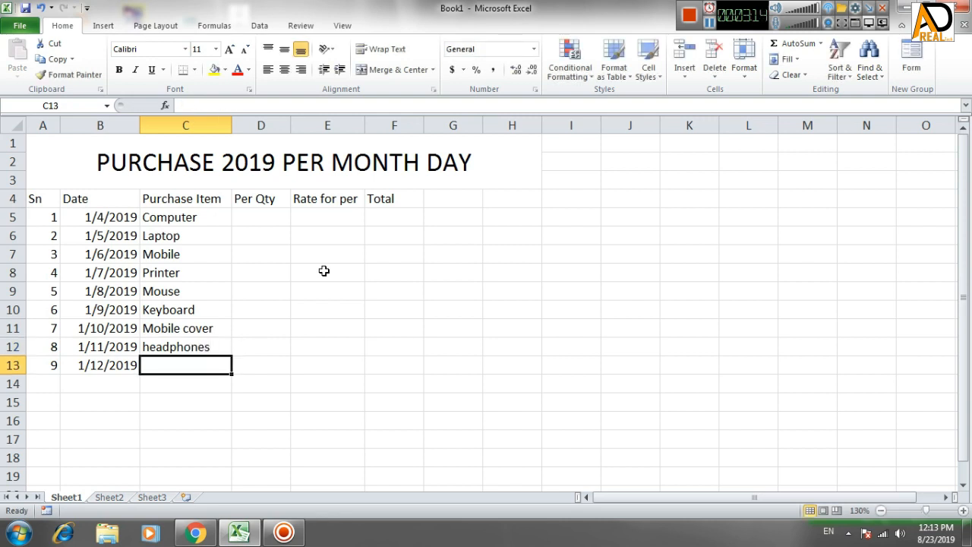
{"action": "key", "text": "BackSpace"}
{"action": "key", "text": "Up"}
{"action": "type", "text": "he"}
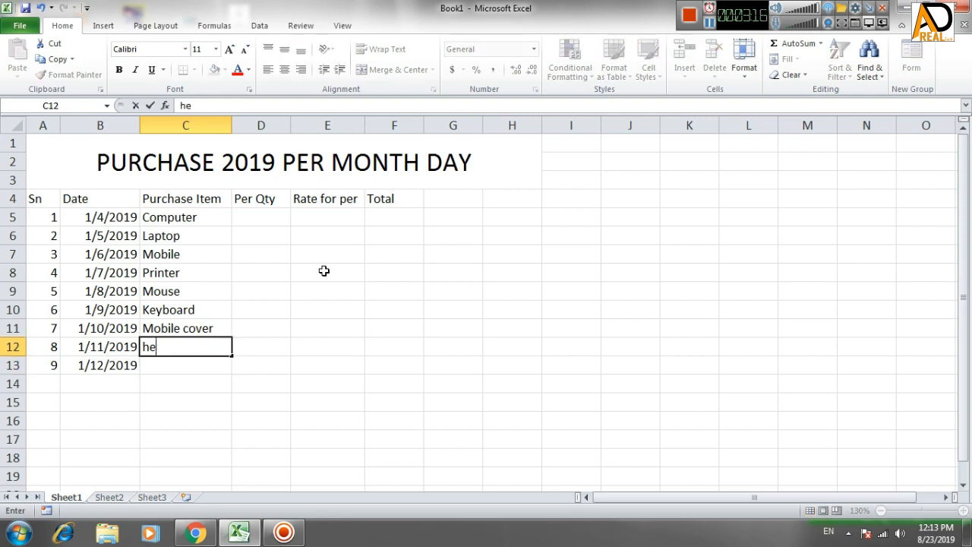
{"action": "type", "text": "adphones"}
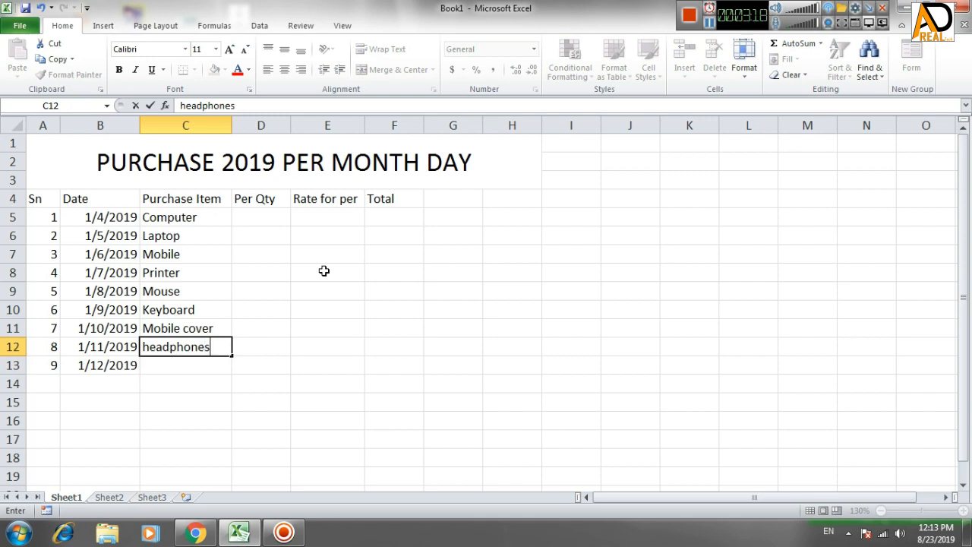
{"action": "key", "text": "Return"}
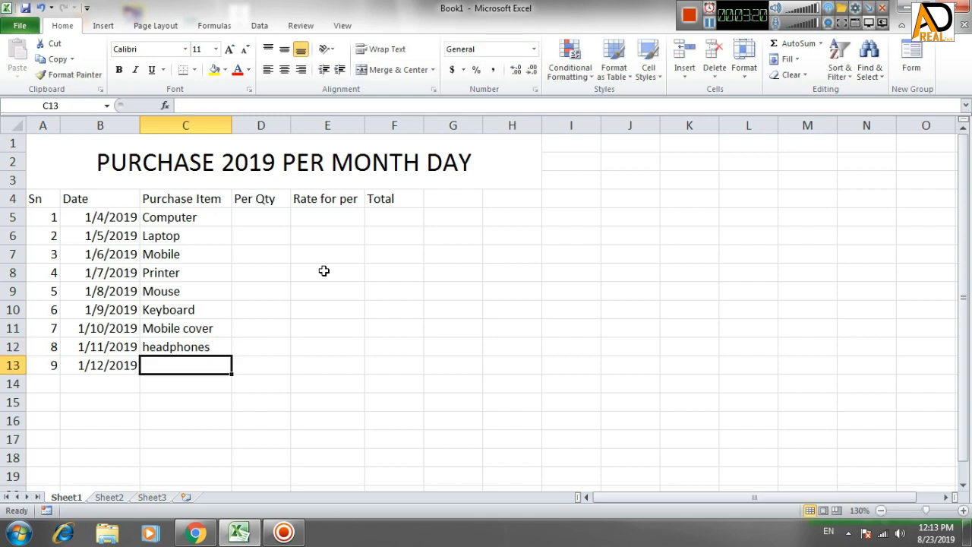
Step: Enter the purchase item microphone in C13
{"action": "type", "text": "mi"}
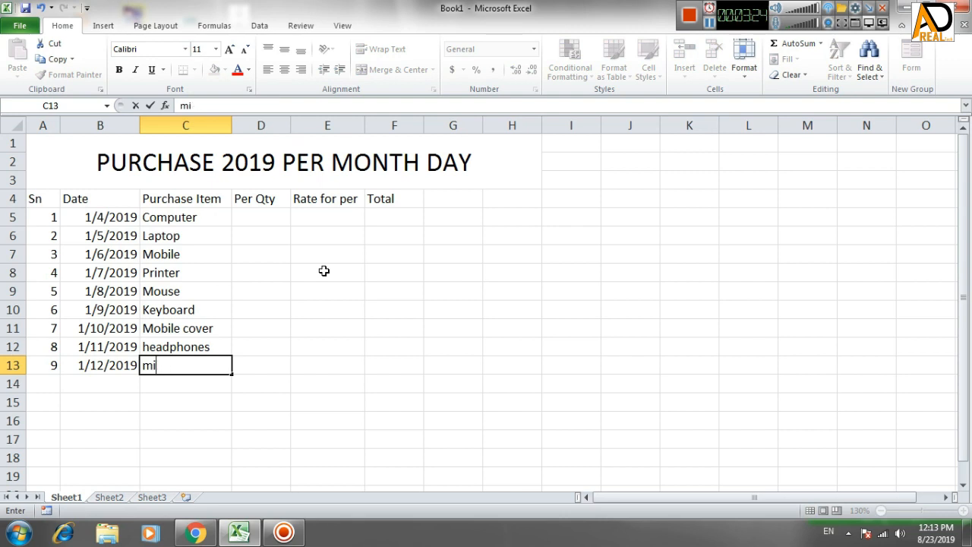
{"action": "type", "text": "kecrophone"}
{"action": "key", "text": "Return"}
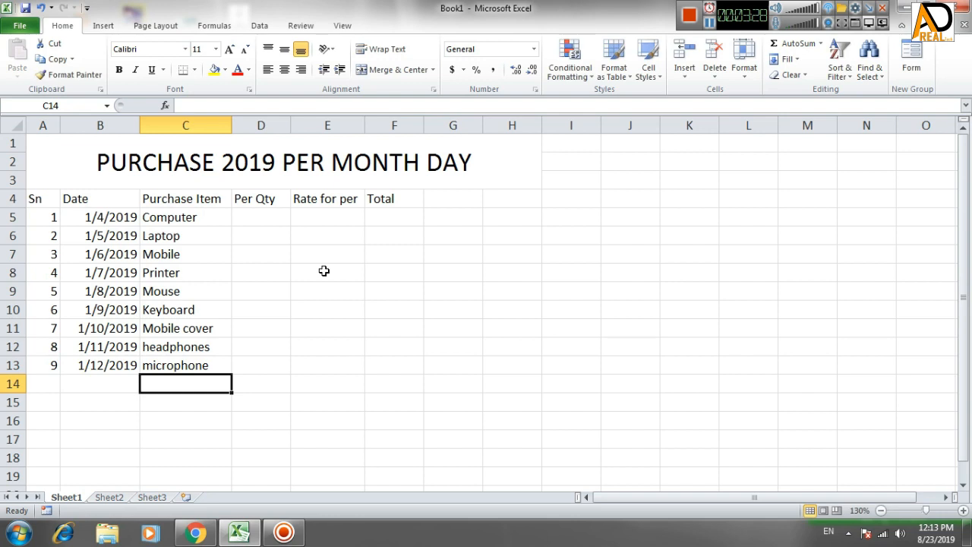
Step: Extend the serial numbers down to 13 in A17 and the dates down to 1/16/2019 in B17
{"action": "left_click", "coordinate": [33, 364]}
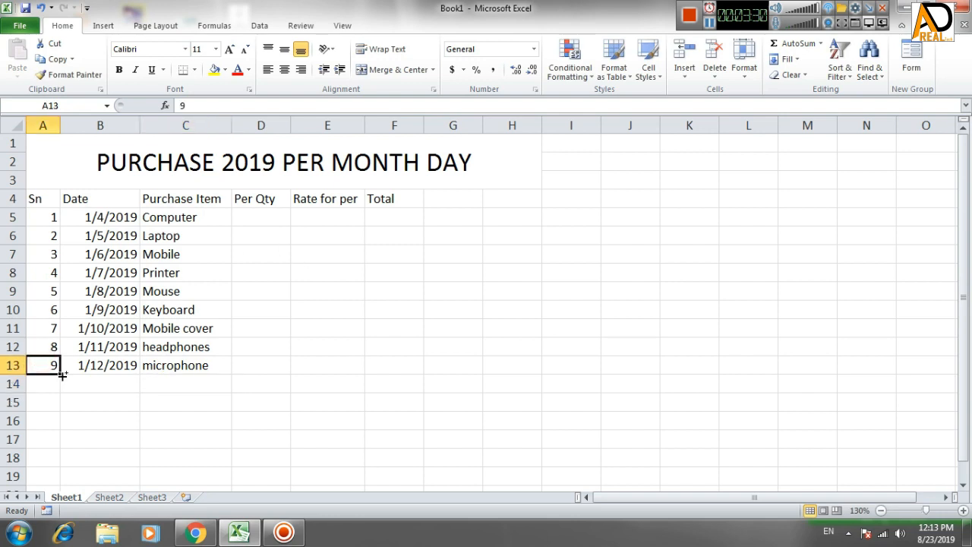
{"action": "left_click_drag", "start_coordinate": [58, 373], "coordinate": [70, 433]}
{"action": "left_click", "coordinate": [92, 384]}
{"action": "left_click", "coordinate": [106, 365]}
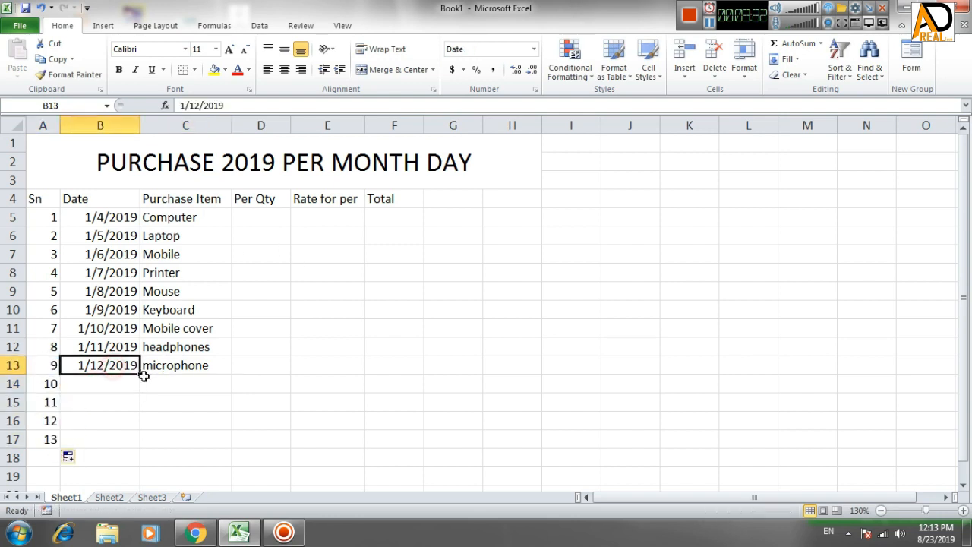
{"action": "left_click_drag", "start_coordinate": [141, 375], "coordinate": [131, 441]}
Step: Copy the Mouse item from C9 into C14 and C15
{"action": "left_click", "coordinate": [202, 367]}
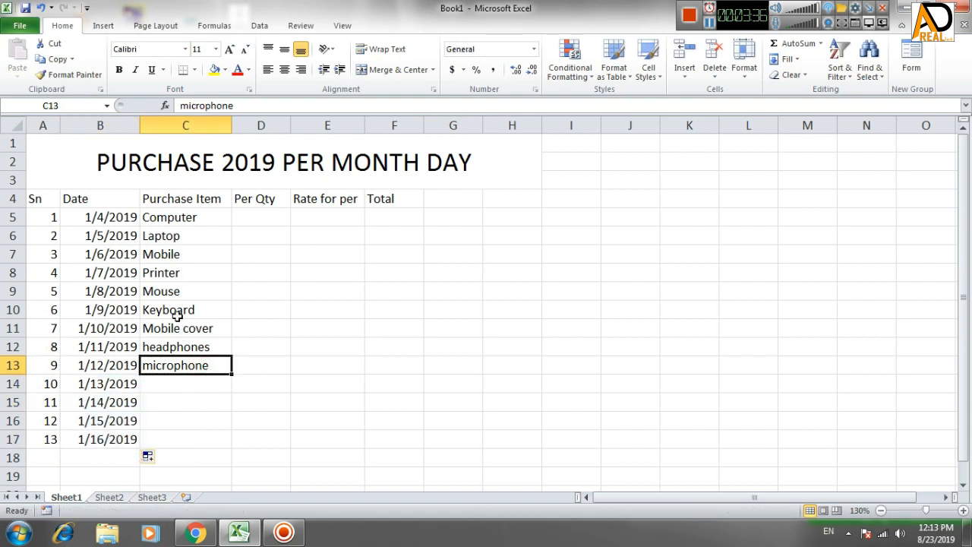
{"action": "left_click", "coordinate": [167, 293]}
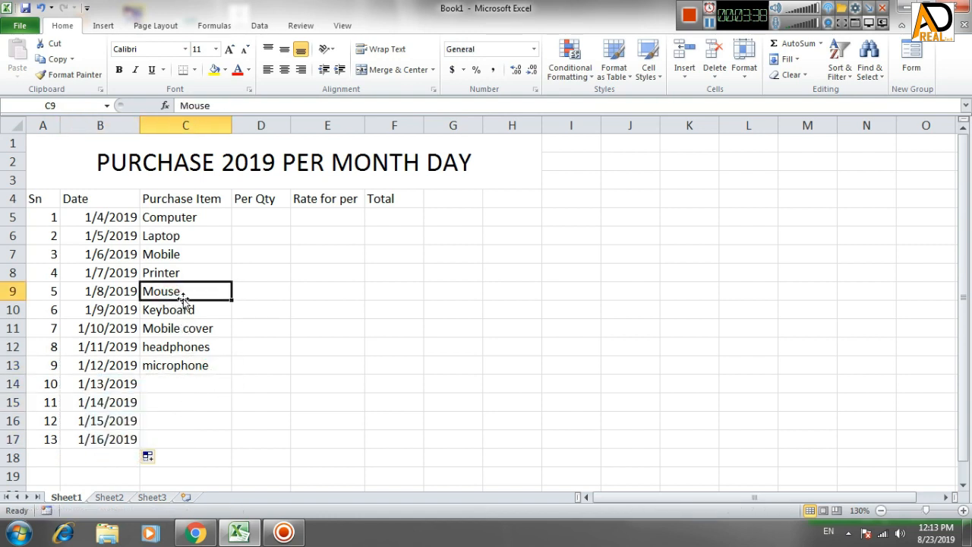
{"action": "key", "text": "ctrl+c"}
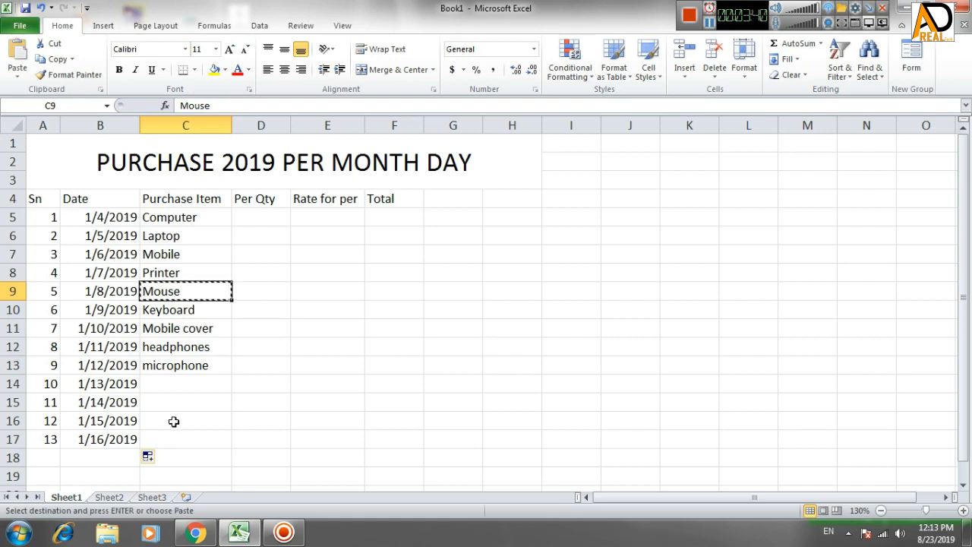
{"action": "left_click_drag", "start_coordinate": [177, 382], "coordinate": [182, 408]}
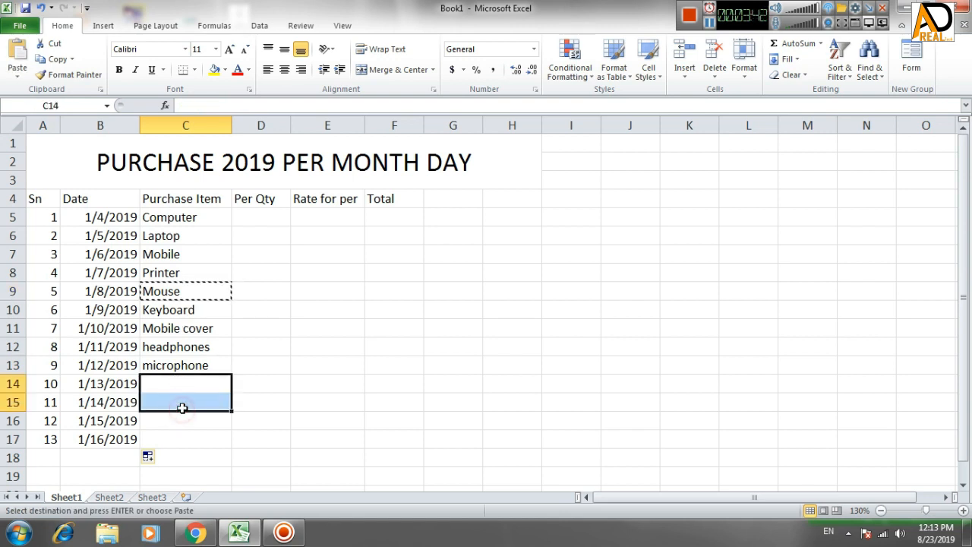
{"action": "key", "text": "ctrl+v"}
Step: Change the copied items to Mouse ps2 in C14 and Mouse usb in C15
{"action": "double_click", "coordinate": [210, 385]}
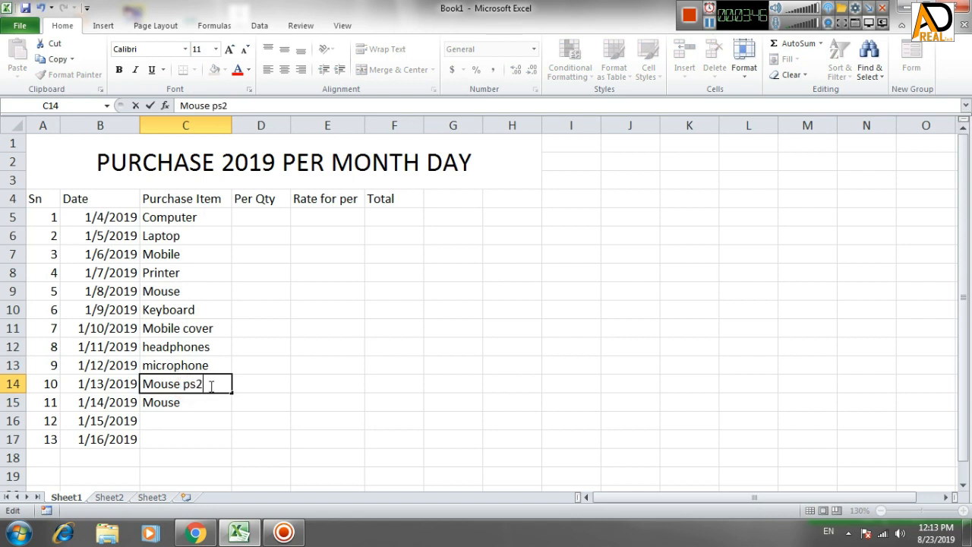
{"action": "key", "text": "Return"}
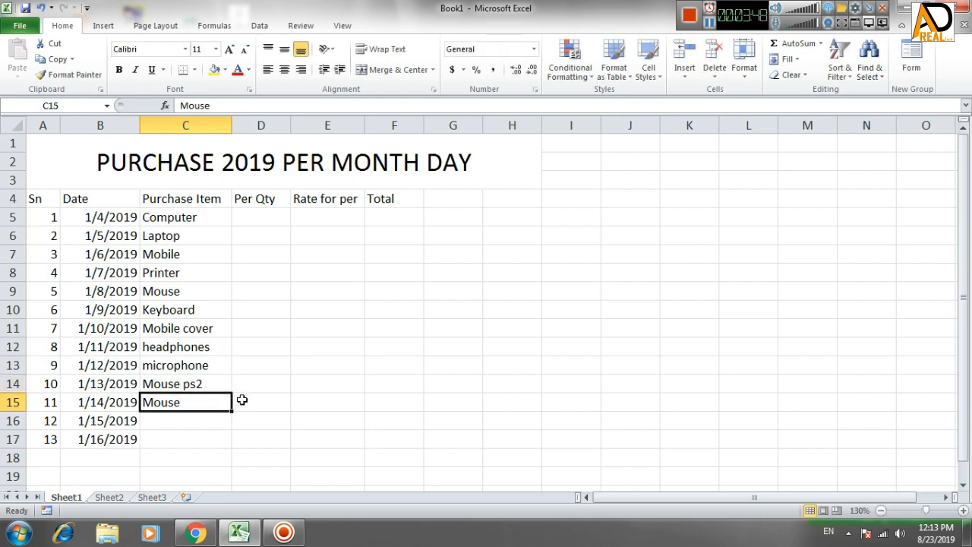
{"action": "double_click", "coordinate": [205, 402]}
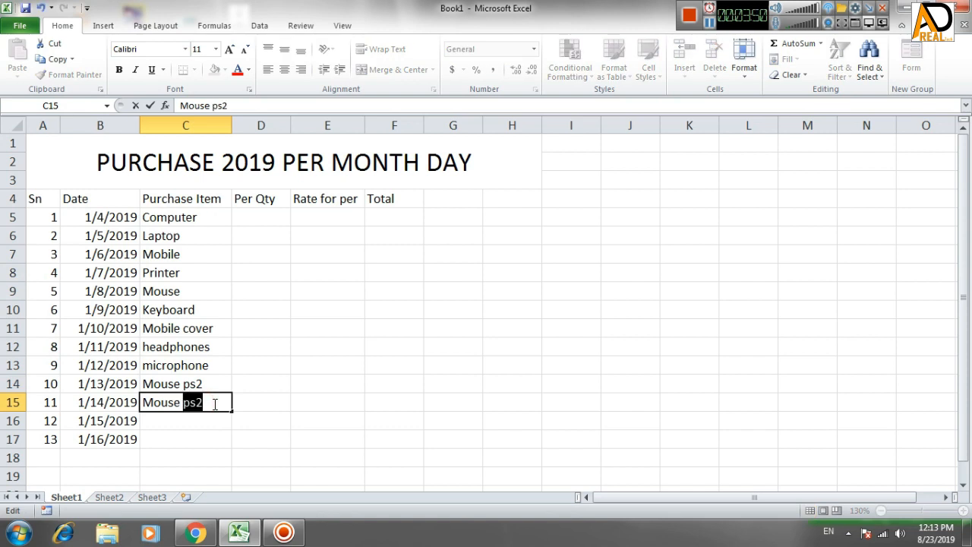
{"action": "type", "text": "usb"}
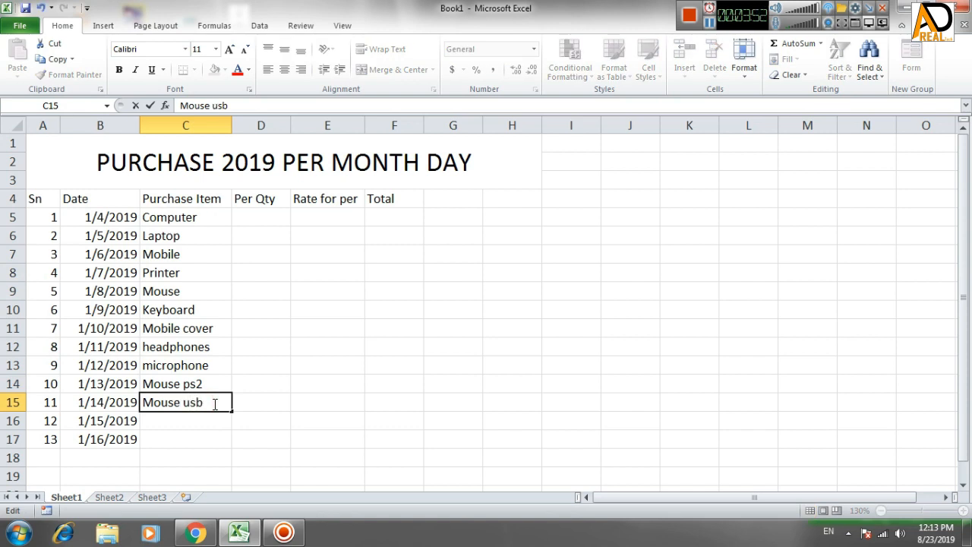
{"action": "key", "text": "Return"}
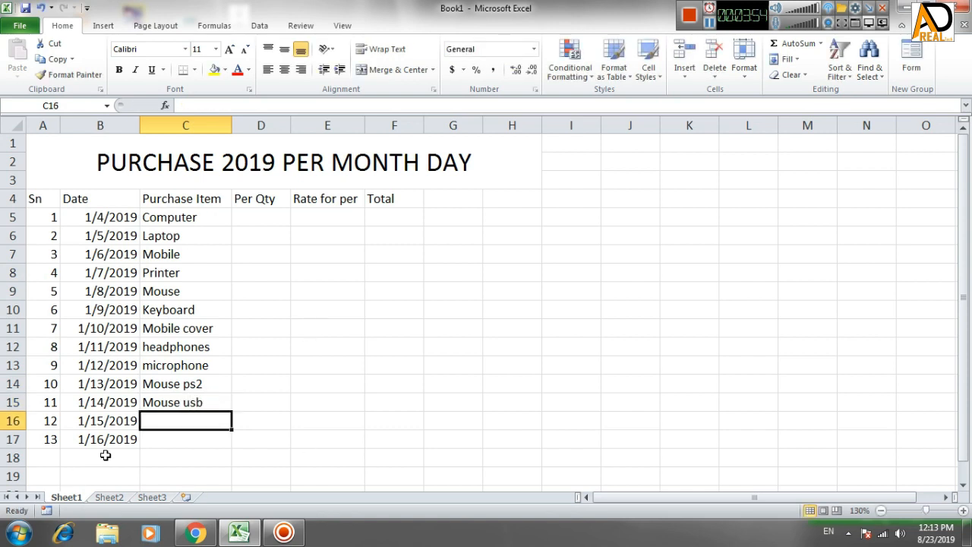
Step: Enter the purchase item wireless mouse in C16
{"action": "type", "text": "wireless"}
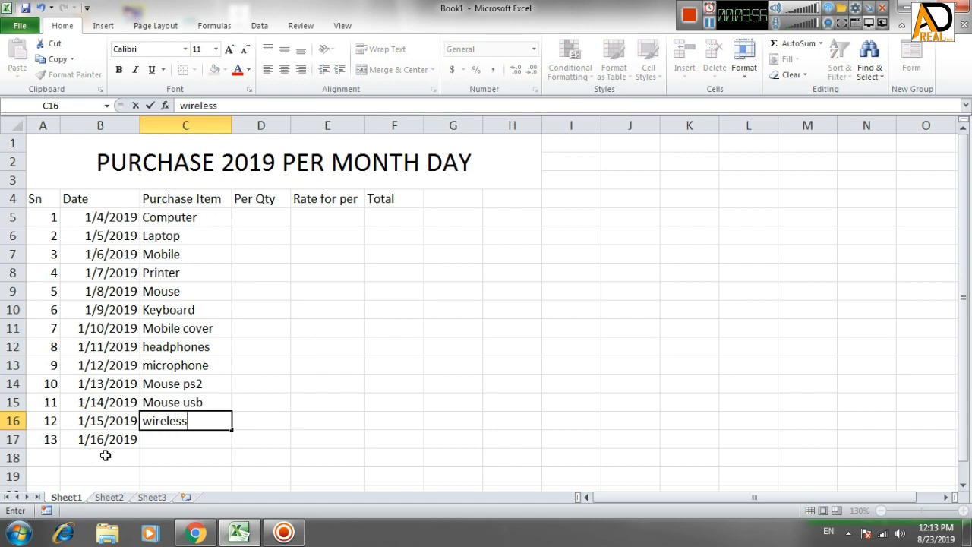
{"action": "type", "text": " mouse"}
{"action": "key", "text": "Return"}
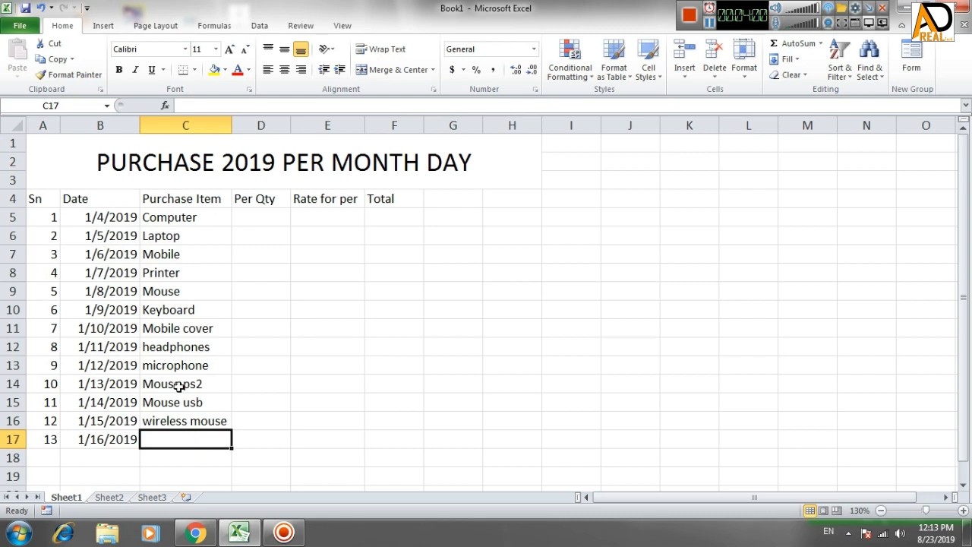
Step: Replace the purchase item in C9 with keyboard usb
{"action": "left_click", "coordinate": [175, 310]}
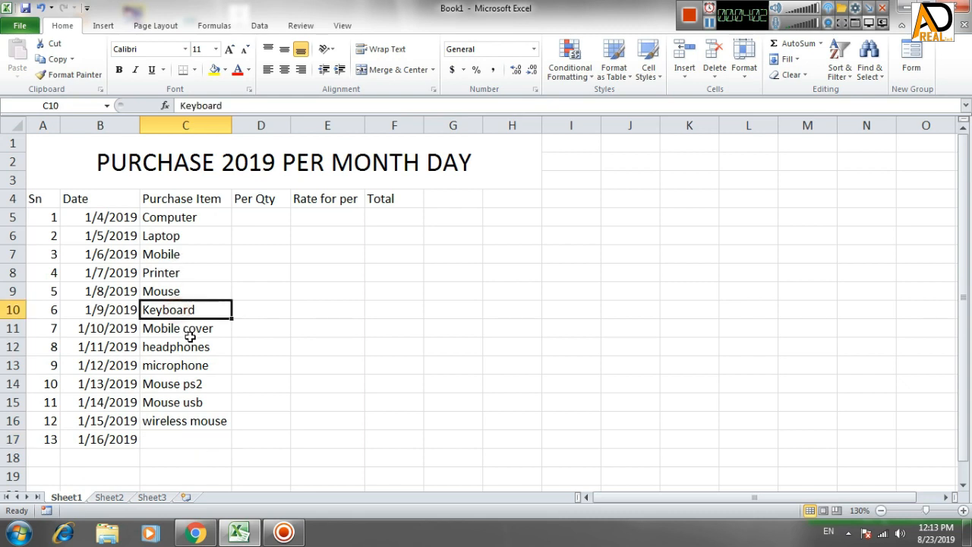
{"action": "left_click", "coordinate": [196, 253]}
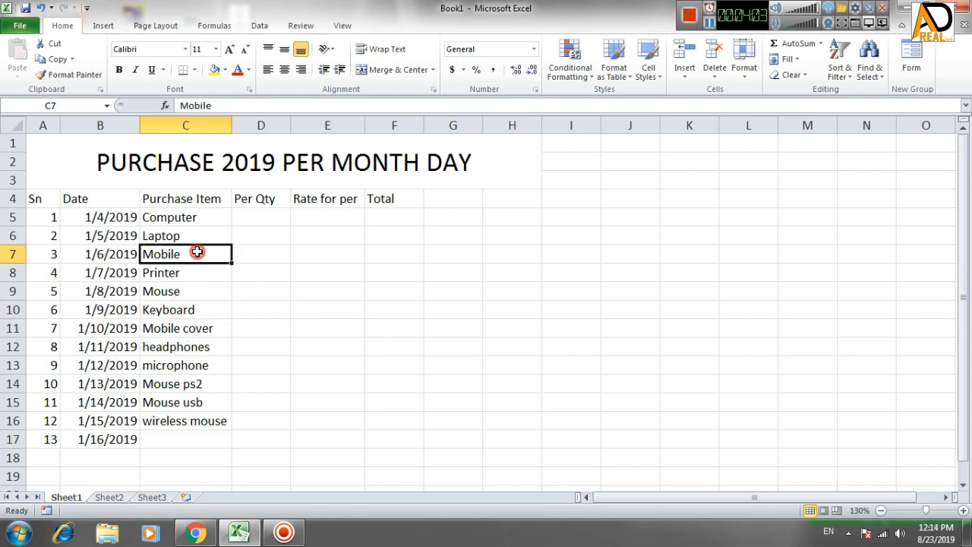
{"action": "left_click", "coordinate": [185, 290]}
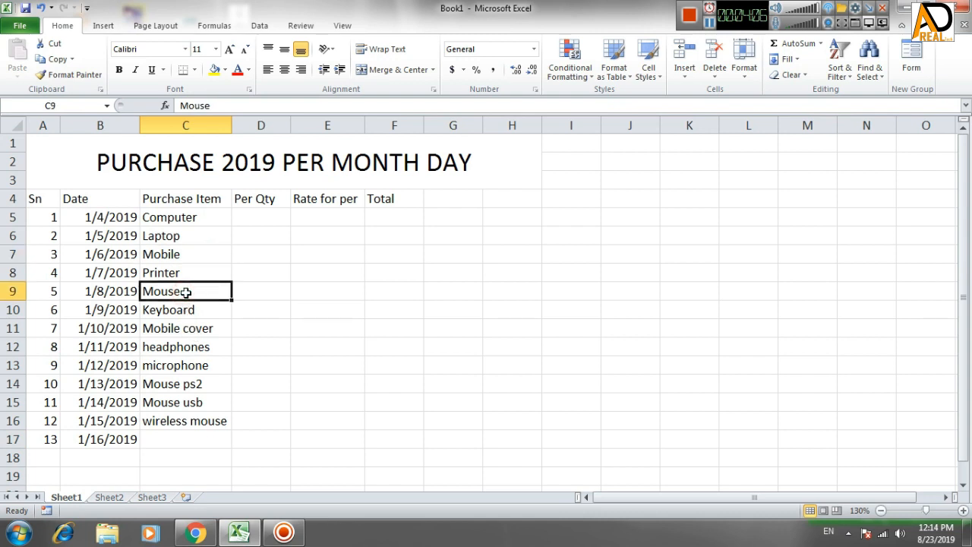
{"action": "double_click", "coordinate": [186, 291]}
{"action": "key", "text": "BackSpace"}
{"action": "key", "text": "BackSpace"}
{"action": "key", "text": "BackSpace"}
{"action": "key", "text": "BackSpace"}
{"action": "key", "text": "BackSpace"}
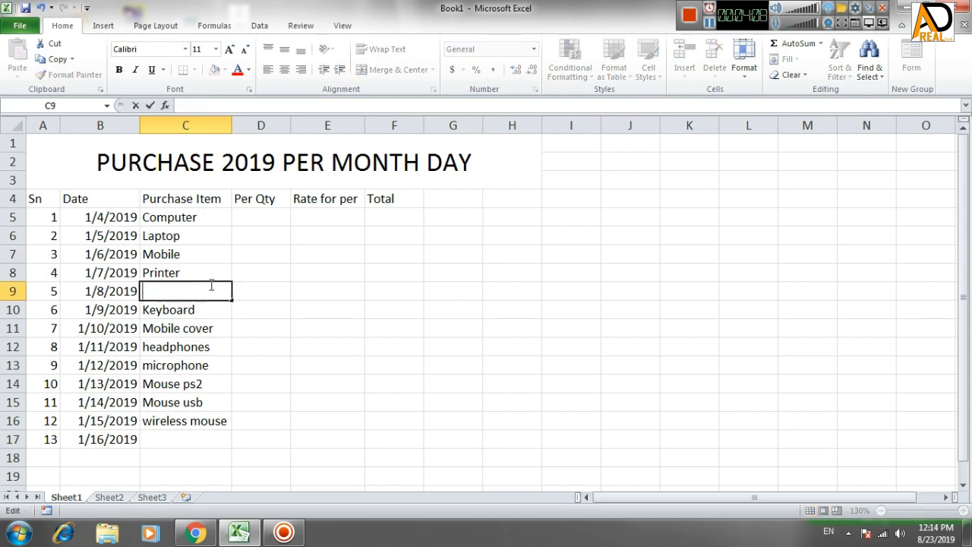
{"action": "type", "text": "keyboard usb"}
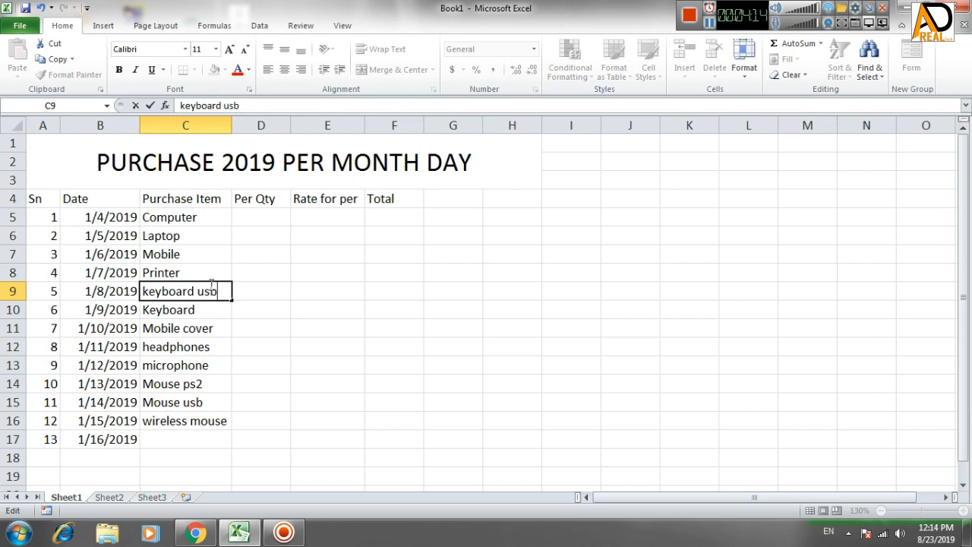
{"action": "key", "text": "Return"}
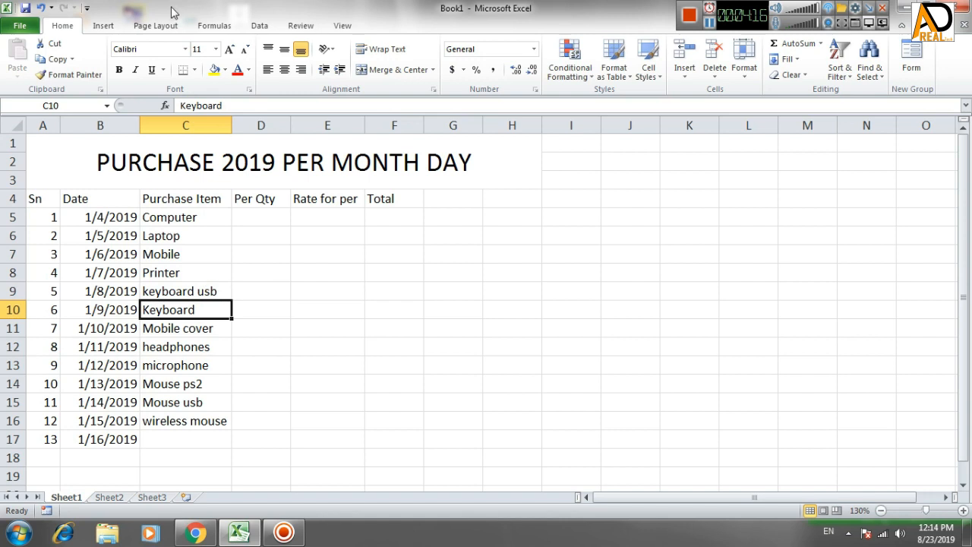
Step: Extend the purchase item in C10 to read Keyboard ps2
{"action": "double_click", "coordinate": [213, 308]}
{"action": "type", "text": "p"}
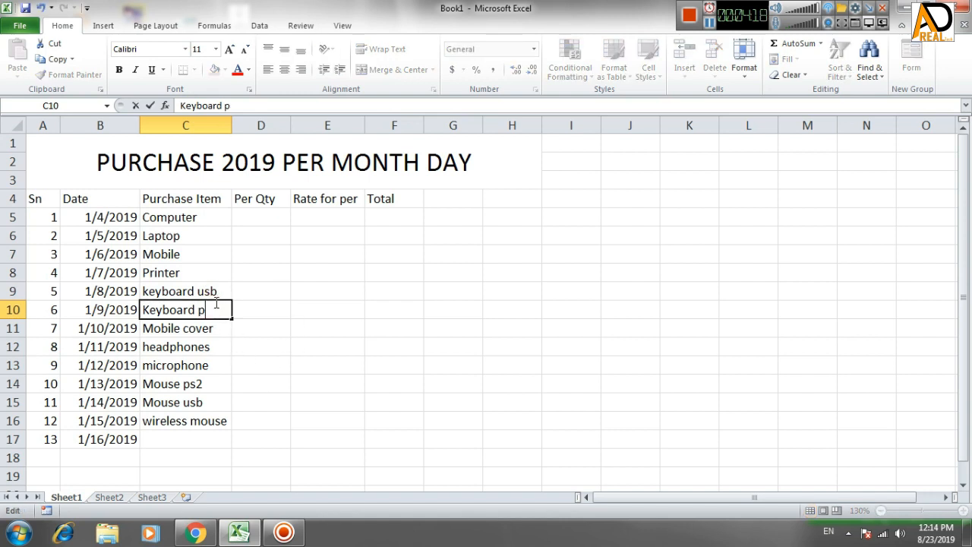
{"action": "type", "text": "s2"}
{"action": "key", "text": "Return"}
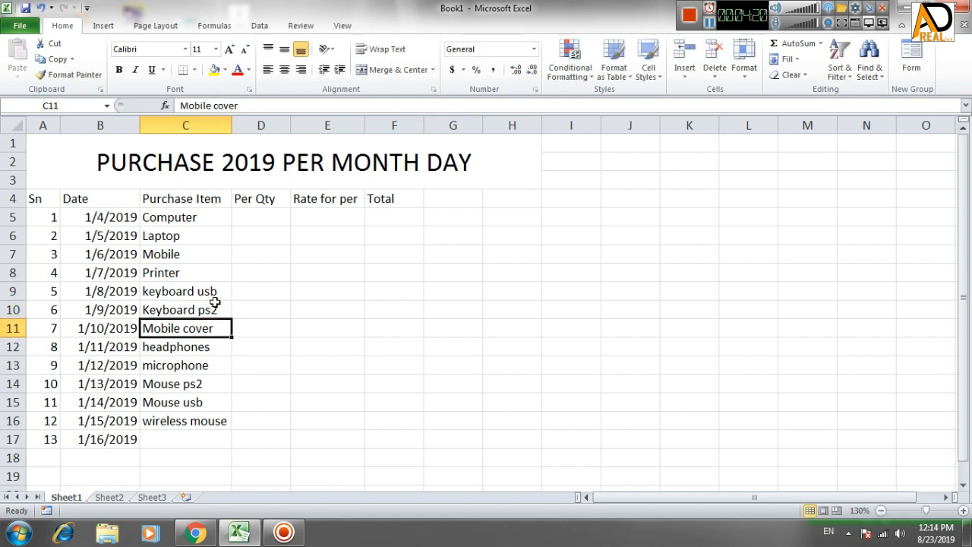
Step: Enter the purchase item wireless Keyboard in C17 and autofit the width of column C to its contents
{"action": "left_click", "coordinate": [185, 440]}
{"action": "type", "text": "w"}
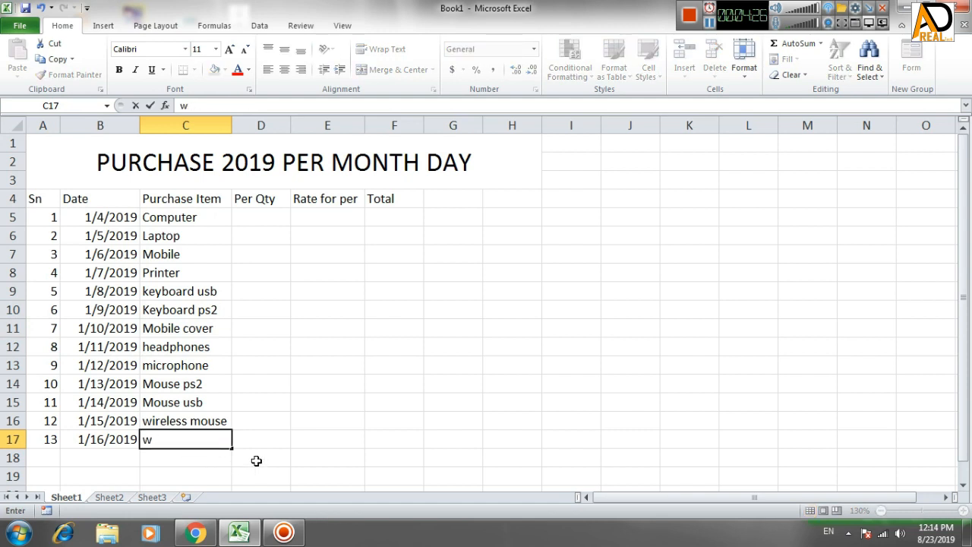
{"action": "type", "text": "riire"}
{"action": "key", "text": "Tab"}
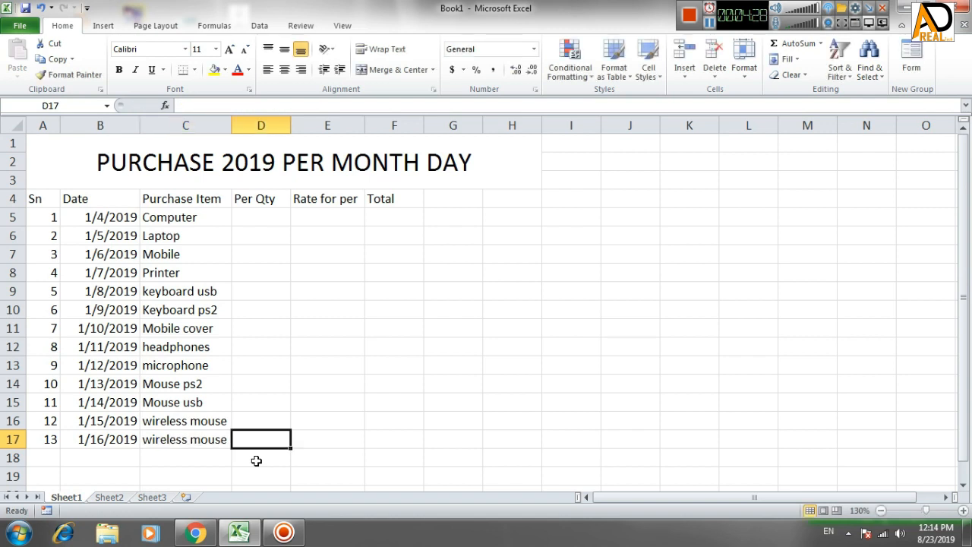
{"action": "double_click", "coordinate": [200, 439]}
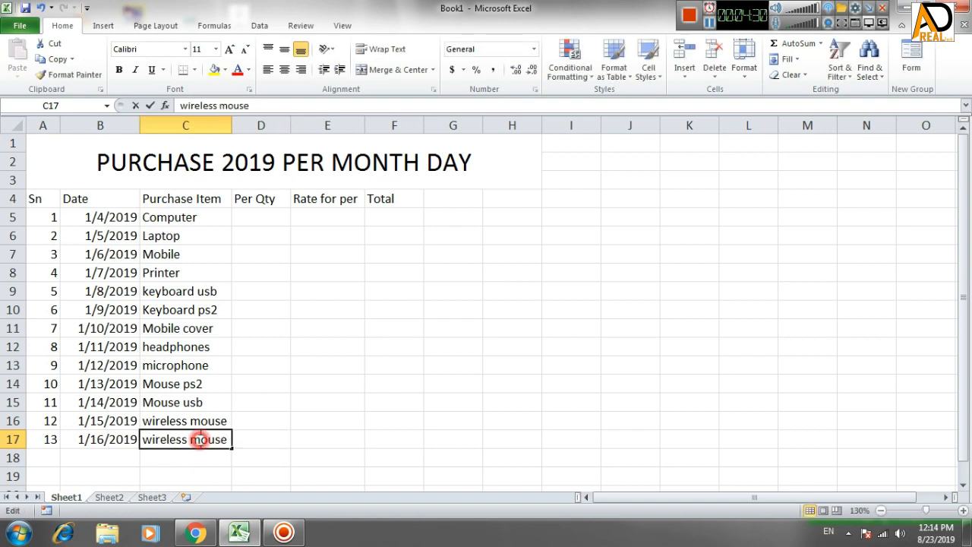
{"action": "double_click", "coordinate": [200, 439]}
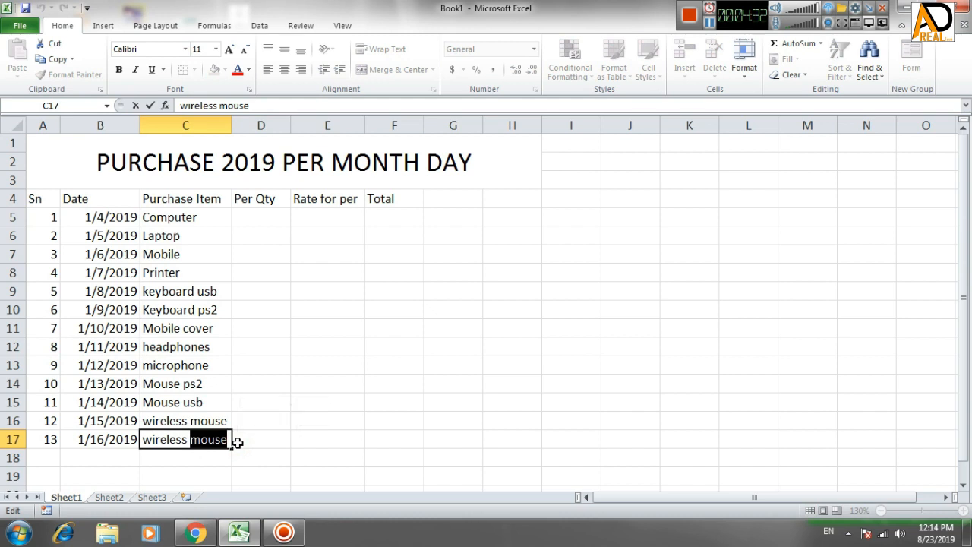
{"action": "type", "text": "Keyboard"}
{"action": "key", "text": "Return"}
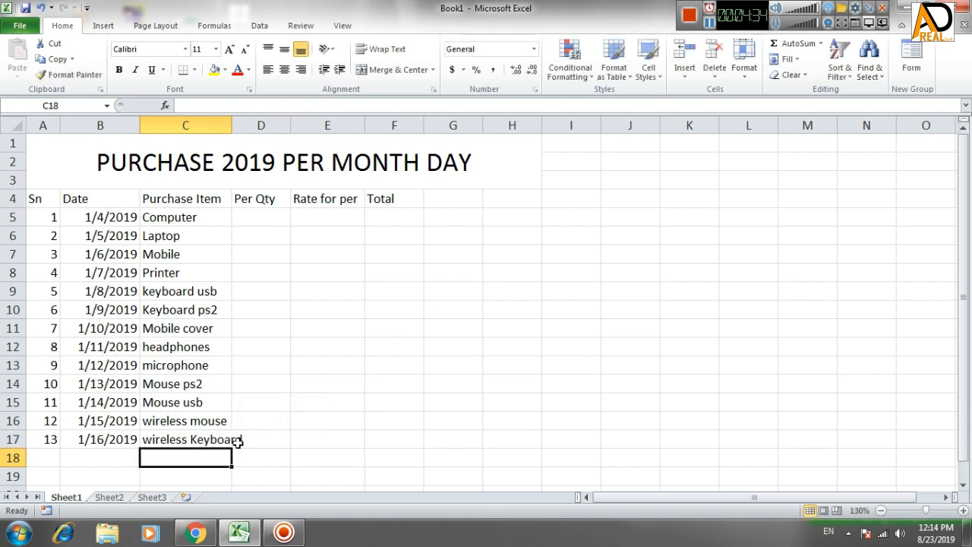
{"action": "double_click", "coordinate": [231, 125]}
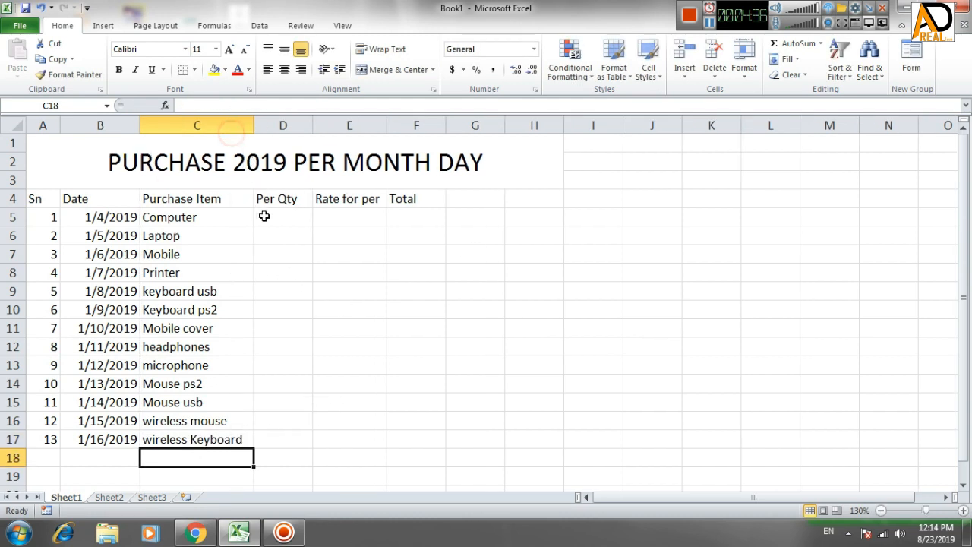
Step: Enter the quantities 10, 12, 15 and 14 for Computer, Laptop, Mobile and Printer in D5 to D8
{"action": "left_click", "coordinate": [266, 216]}
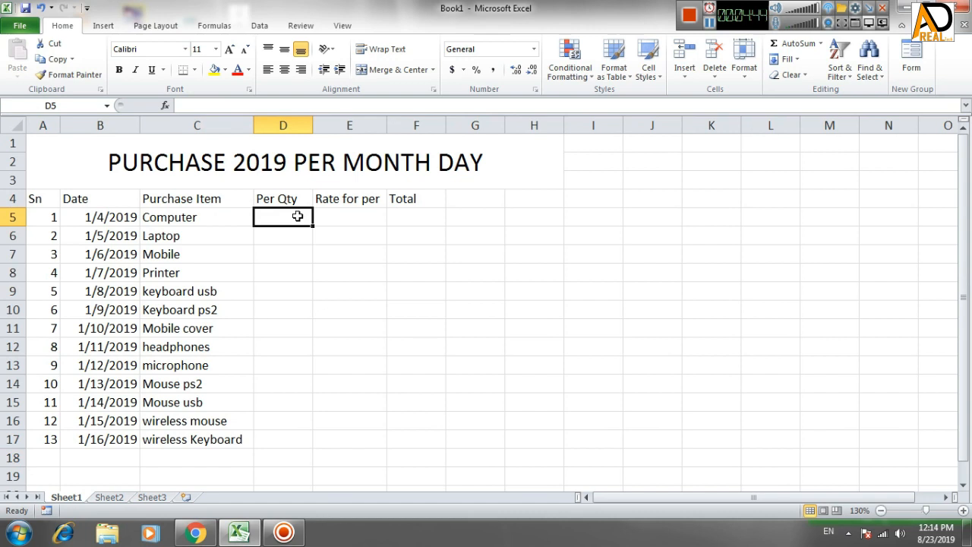
{"action": "type", "text": "10"}
{"action": "key", "text": "Return"}
{"action": "type", "text": "120"}
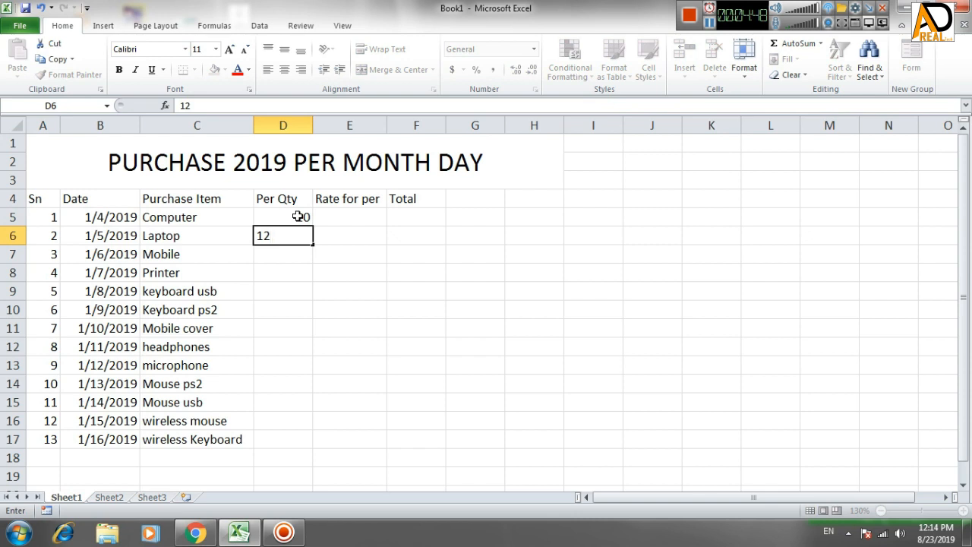
{"action": "key", "text": "Return"}
{"action": "type", "text": "15"}
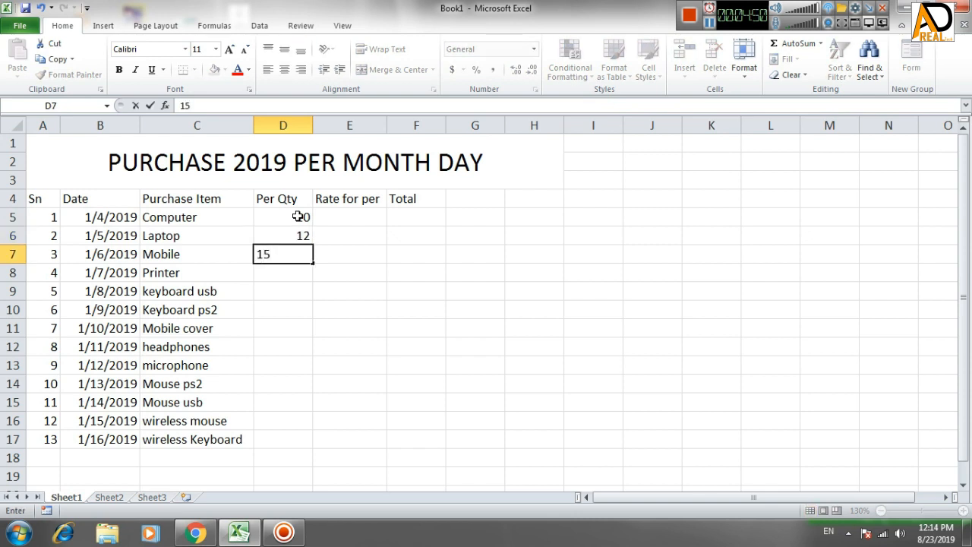
{"action": "key", "text": "Return"}
{"action": "type", "text": "14"}
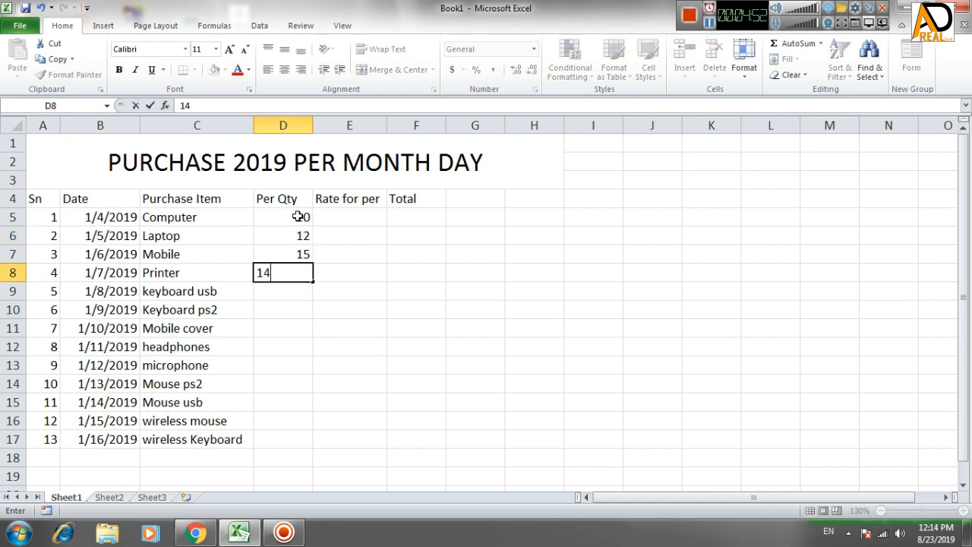
{"action": "key", "text": "Return"}
Step: Enter the quantities 16, 20 and 25 for keyboard usb, Keyboard ps2 and Mobile cover in D9 to D11
{"action": "type", "text": "16"}
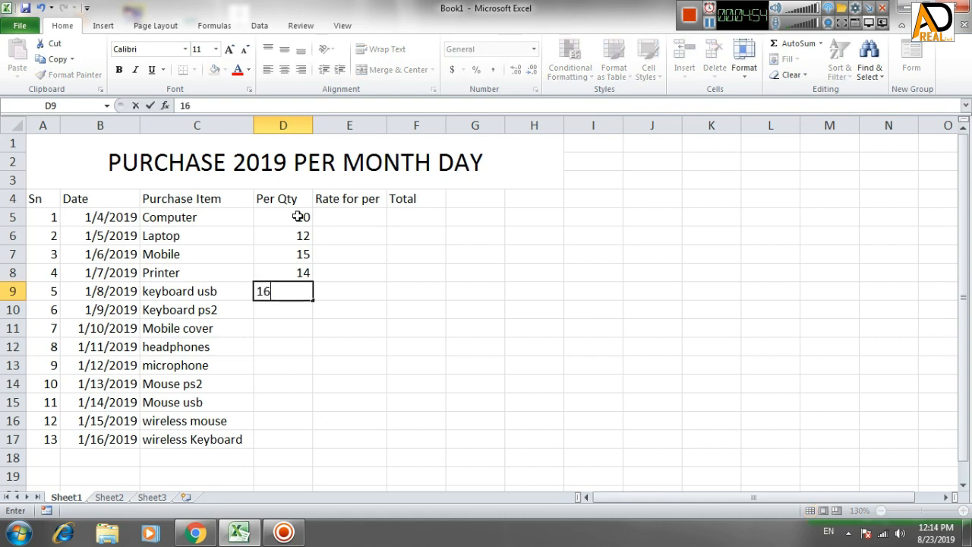
{"action": "key", "text": "Return"}
{"action": "type", "text": "20"}
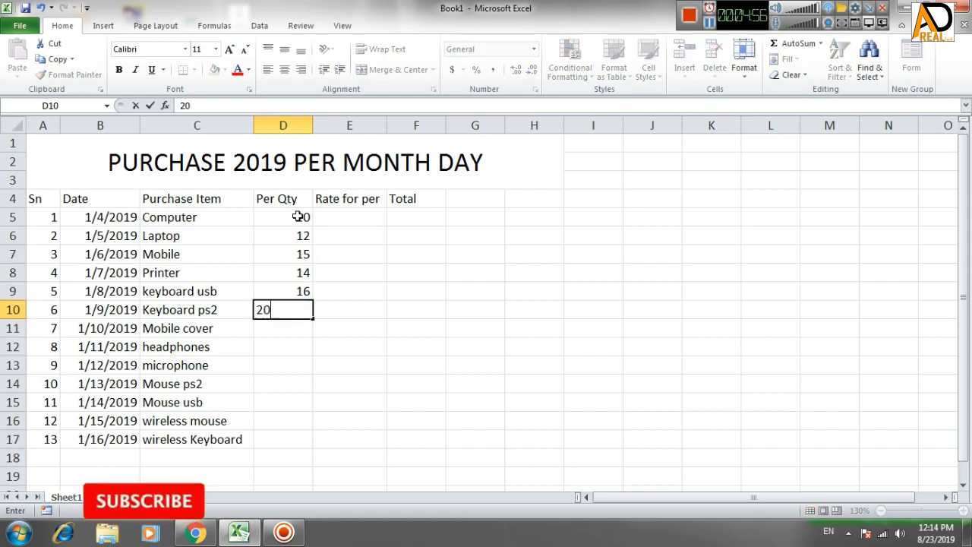
{"action": "key", "text": "Return"}
{"action": "type", "text": "25"}
{"action": "key", "text": "Return"}
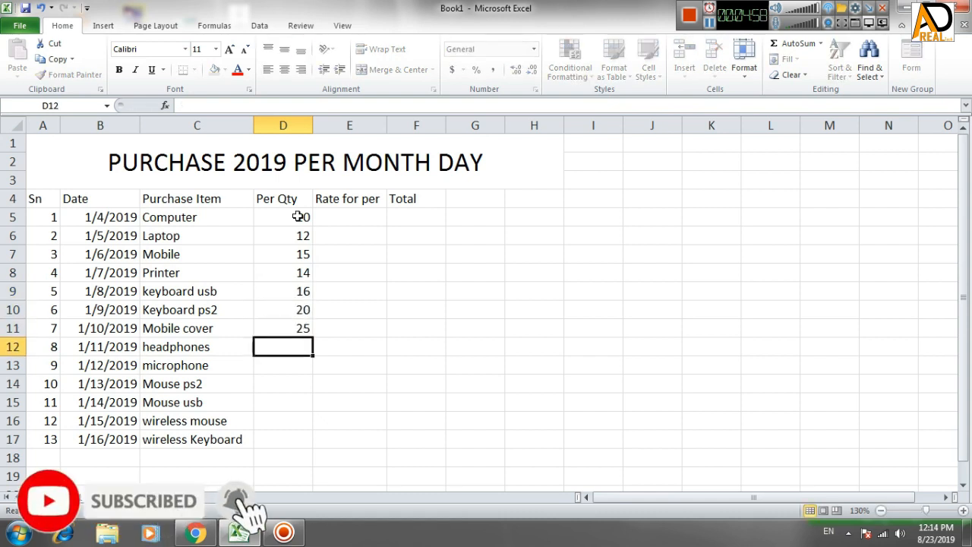
Step: Enter the quantity 18 for both headphones and microphone in D12 and D13
{"action": "type", "text": "1"}
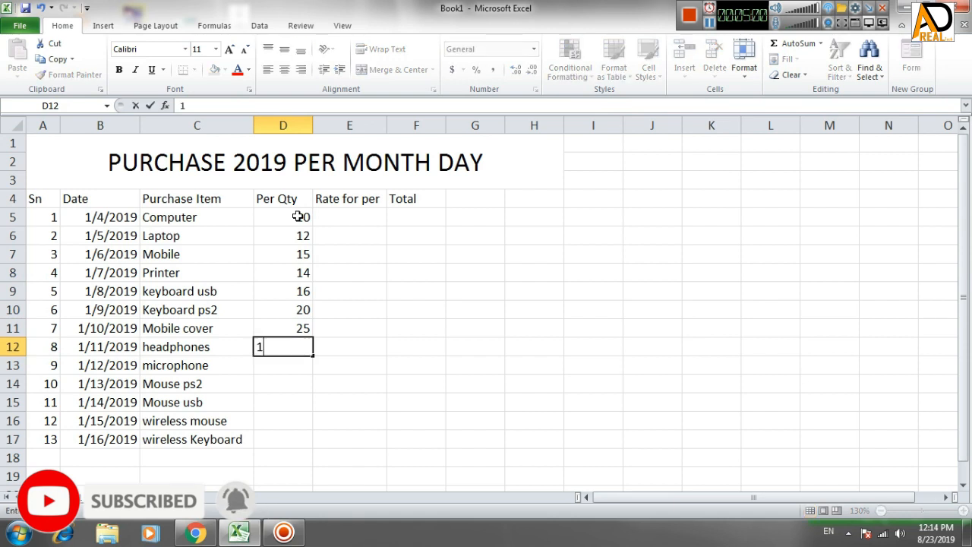
{"action": "type", "text": "8"}
{"action": "key", "text": "Return"}
{"action": "type", "text": "18"}
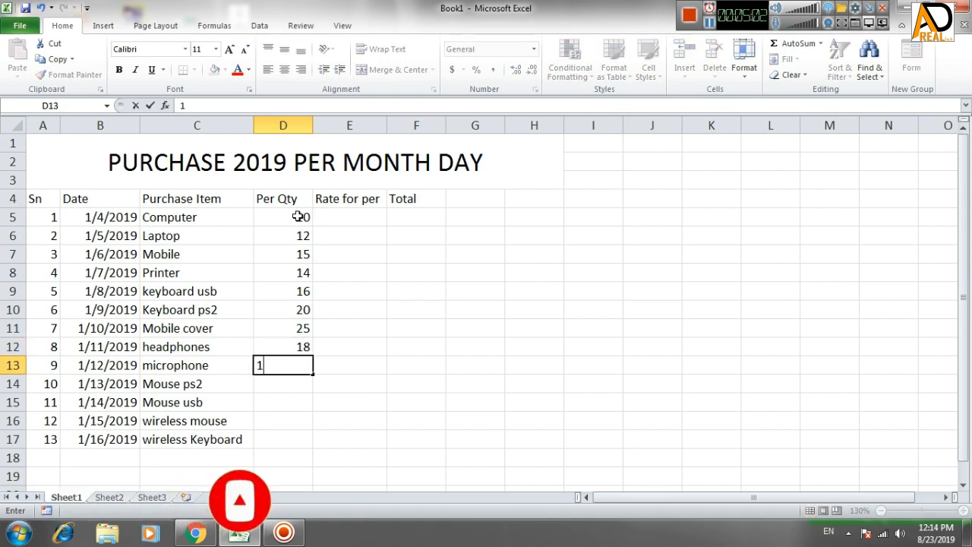
{"action": "key", "text": "Return"}
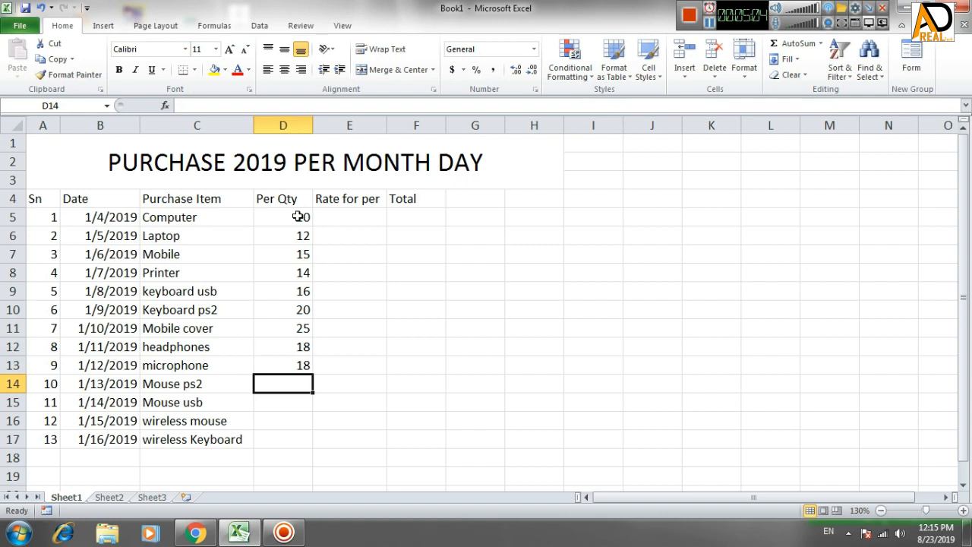
Step: Enter the quantities 36, 54, 45 and 68 for Mouse ps2, Mouse usb, wireless mouse and wireless Keyboard in D14 to D17
{"action": "type", "text": "36"}
{"action": "key", "text": "Return"}
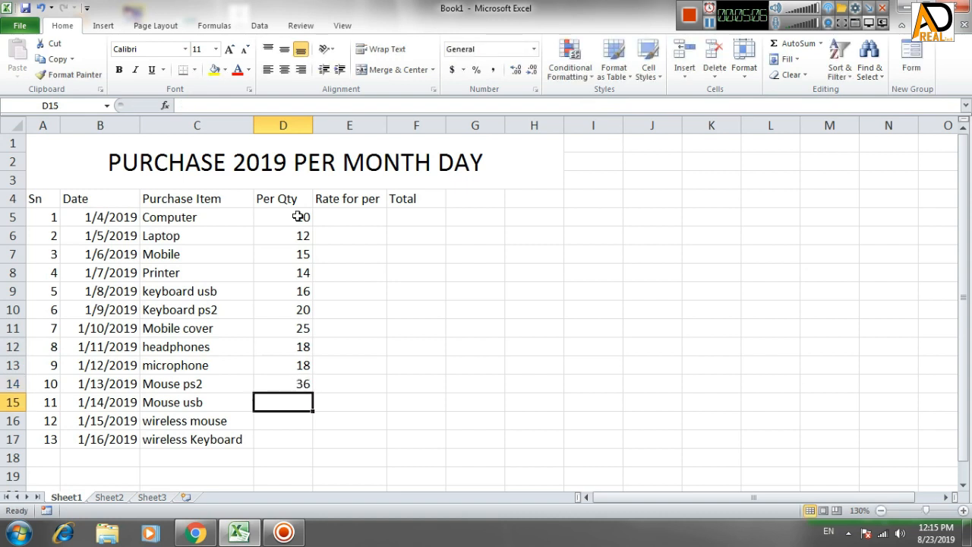
{"action": "type", "text": "54"}
{"action": "key", "text": "Return"}
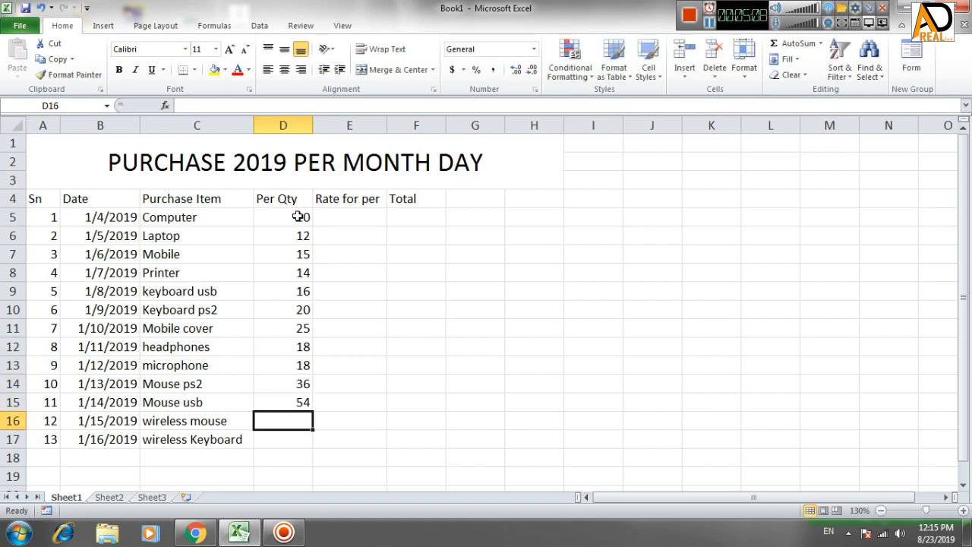
{"action": "type", "text": "45"}
{"action": "key", "text": "Return"}
{"action": "type", "text": "68"}
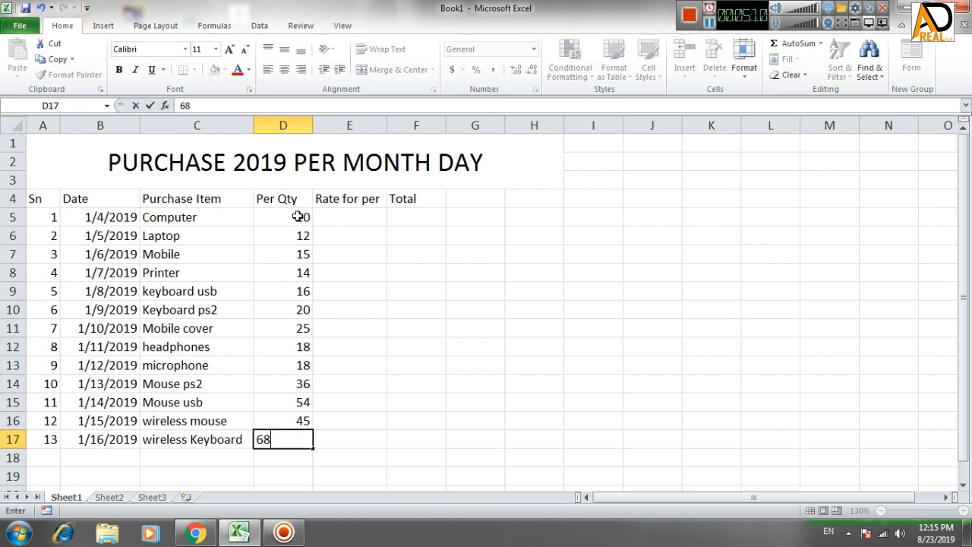
{"action": "key", "text": "Tab"}
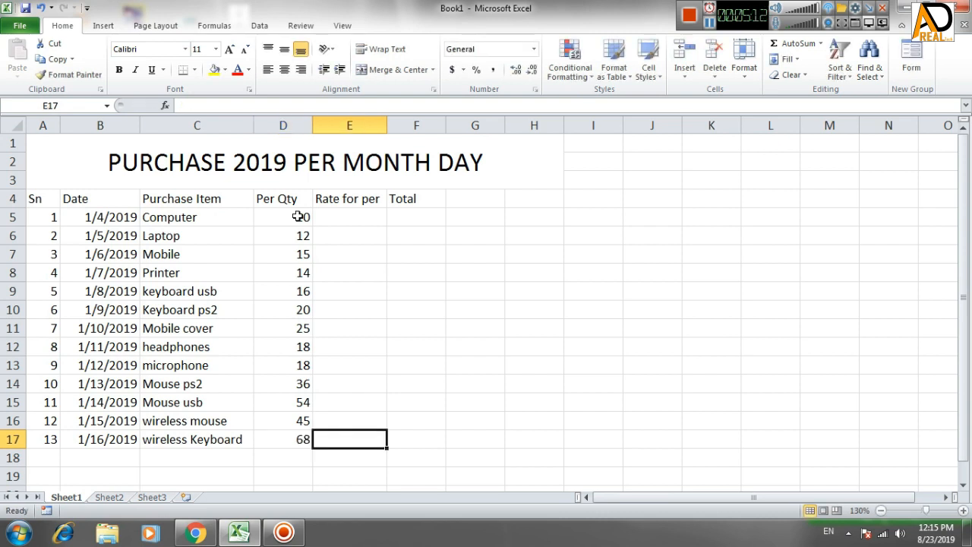
Step: Enter the rates 25000, 35000 and 15000 for Computer, Laptop and Mobile in E5 to E7
{"action": "key", "text": "Up"}
{"action": "key", "text": "Up"}
{"action": "key", "text": "Up"}
{"action": "key", "text": "Up"}
{"action": "key", "text": "Up"}
{"action": "key", "text": "Up"}
{"action": "key", "text": "Up"}
{"action": "key", "text": "Up"}
{"action": "key", "text": "Up"}
{"action": "key", "text": "Up"}
{"action": "key", "text": "Up"}
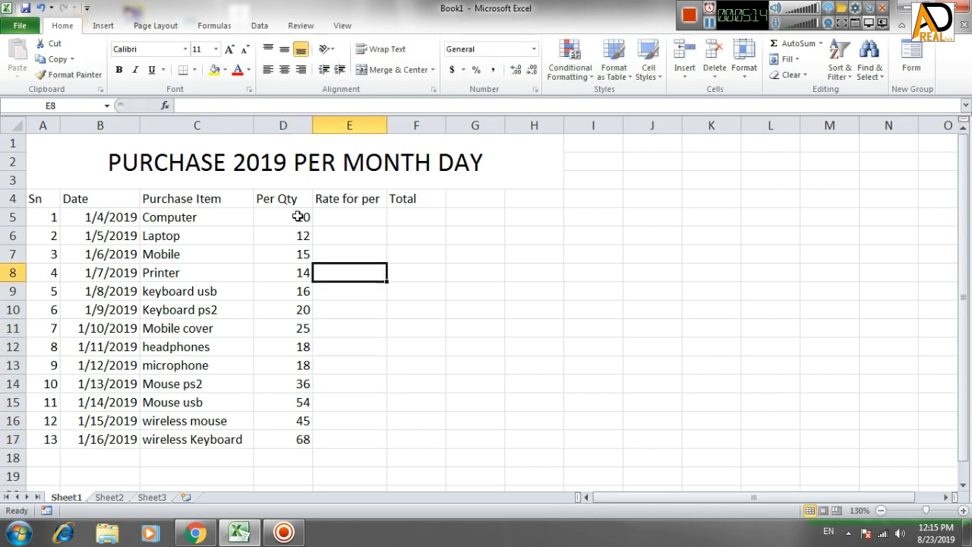
{"action": "key", "text": "Up"}
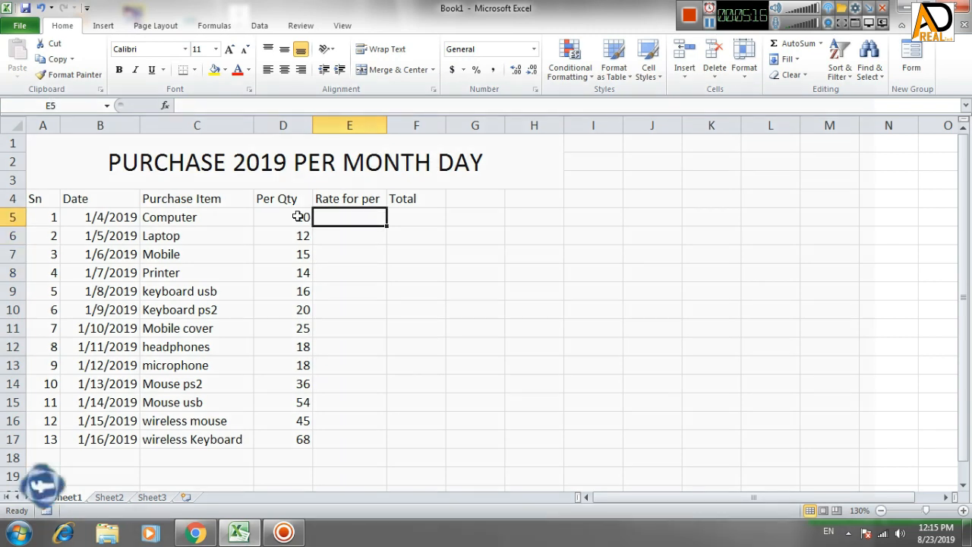
{"action": "type", "text": "25000"}
{"action": "key", "text": "Return"}
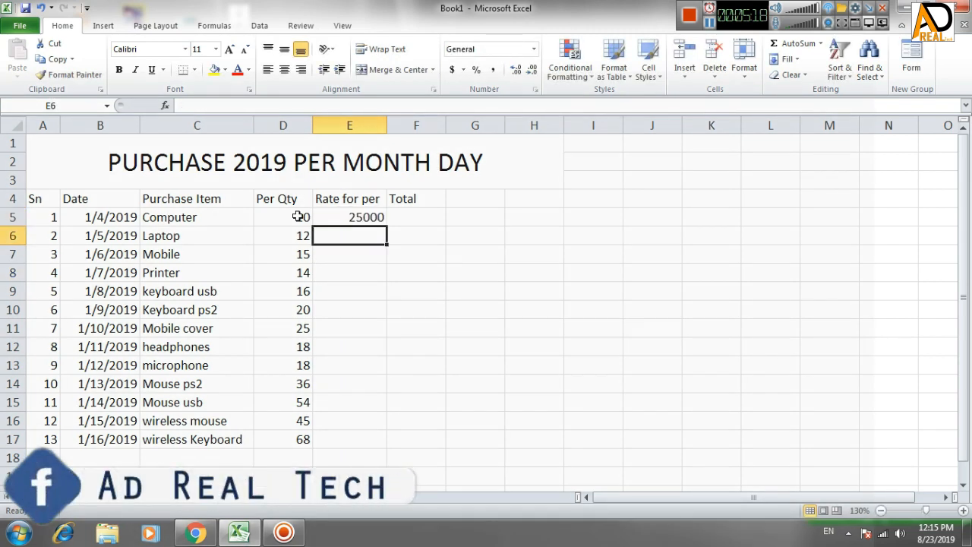
{"action": "type", "text": "35000"}
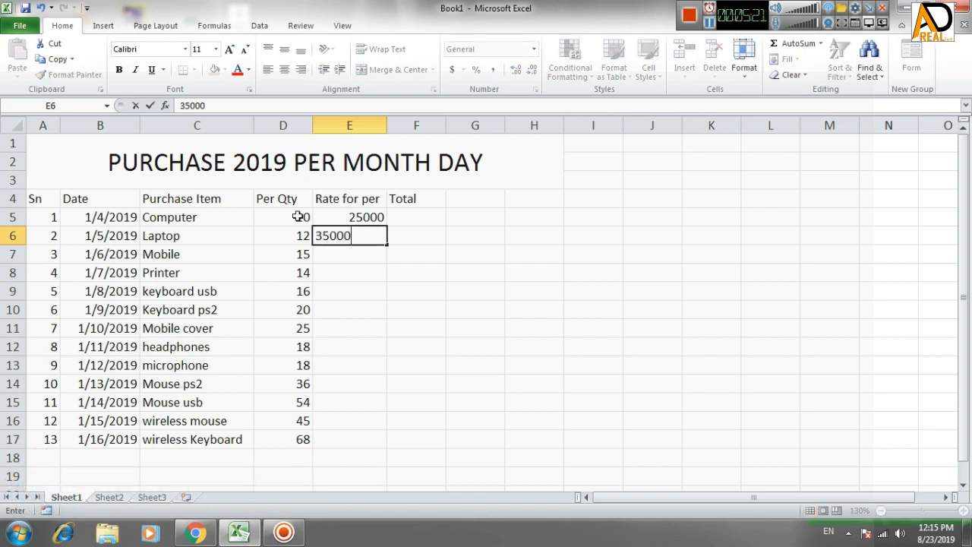
{"action": "key", "text": "Return"}
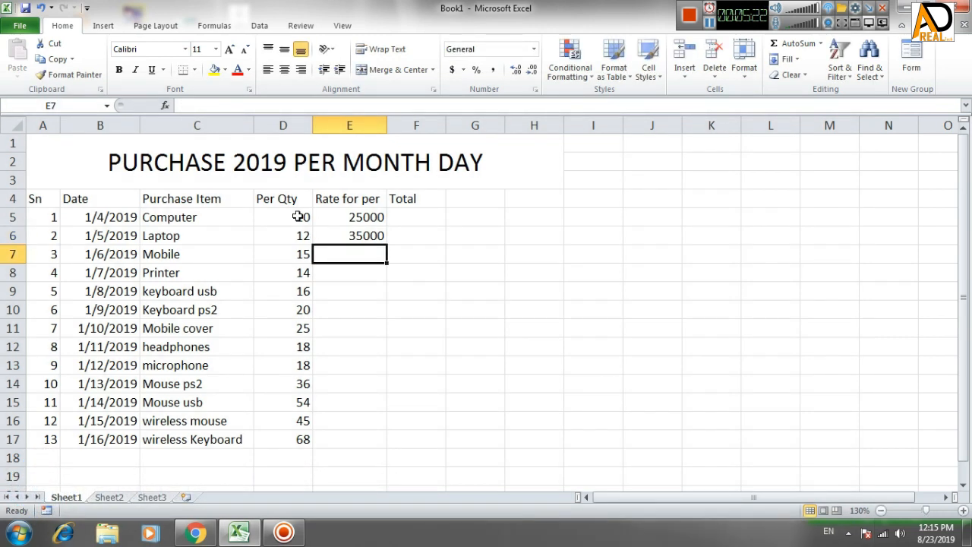
{"action": "type", "text": "15000"}
{"action": "key", "text": "Return"}
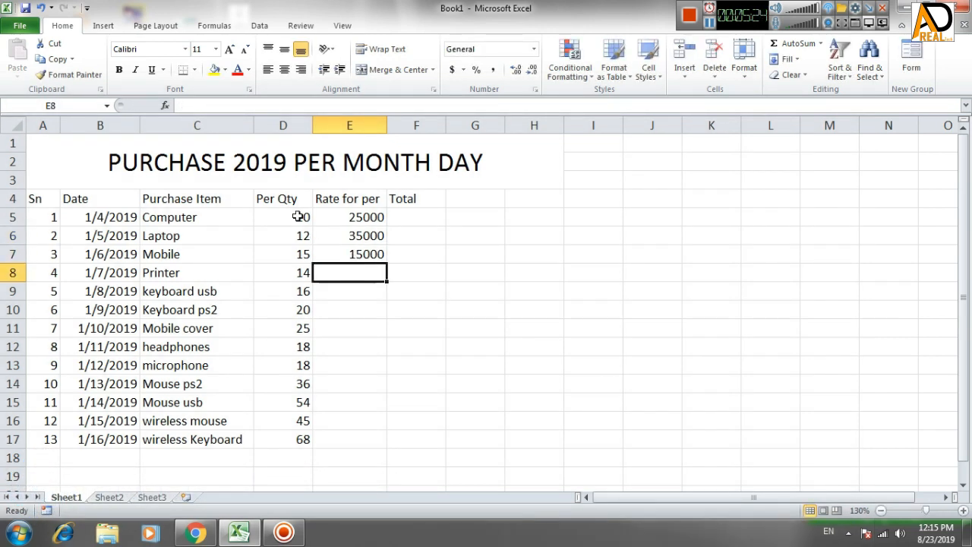
Step: Enter the rate 200 for both Printer and keyboard usb in E8 and E9
{"action": "type", "text": "200"}
{"action": "key", "text": "Return"}
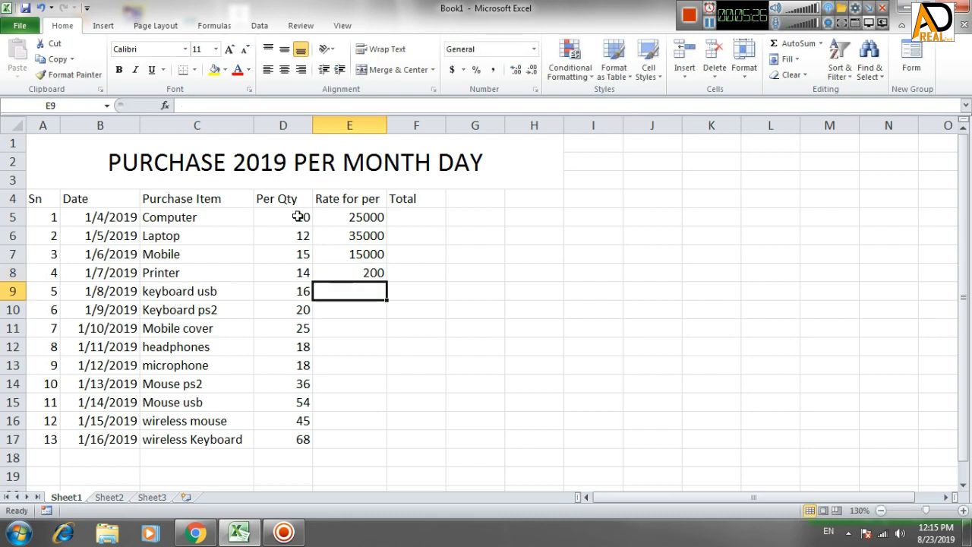
{"action": "type", "text": "20"}
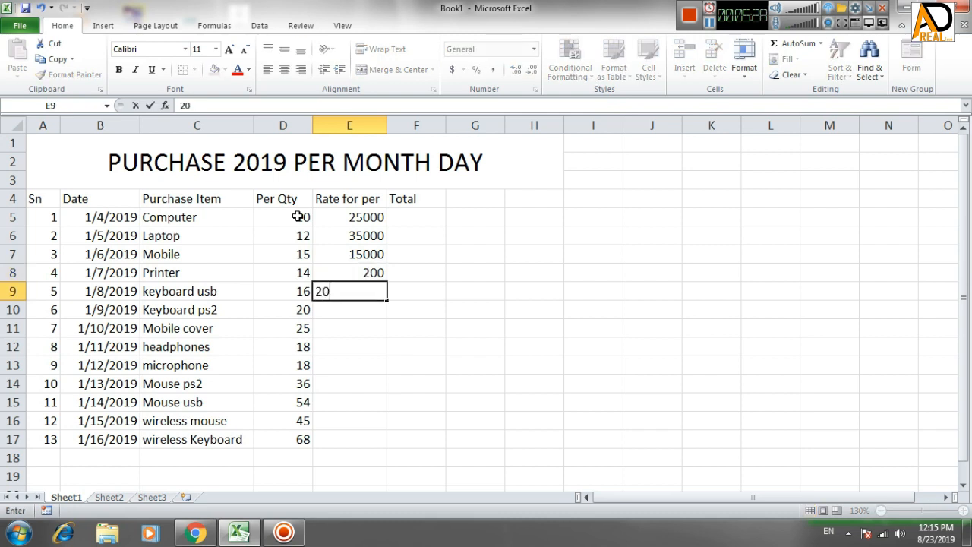
{"action": "key", "text": "Return"}
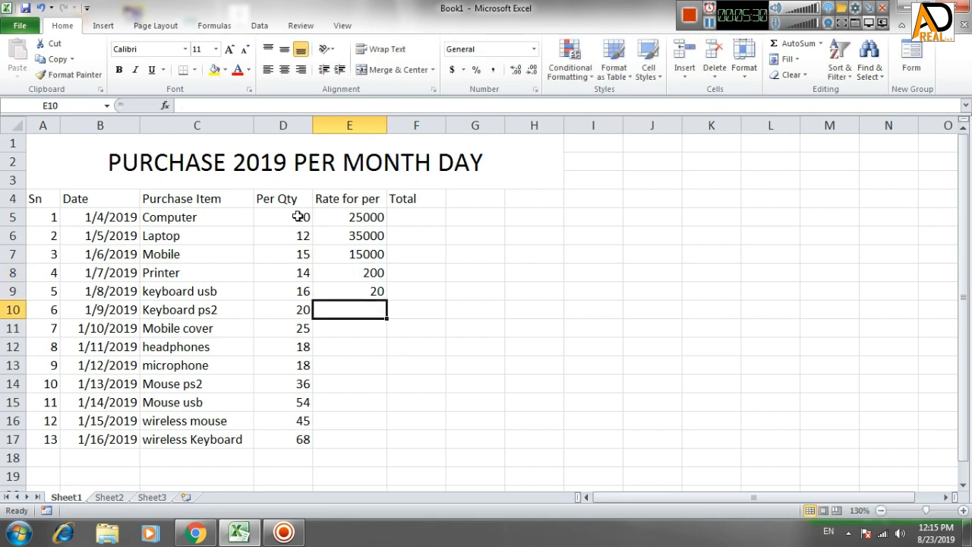
{"action": "key", "text": "Up"}
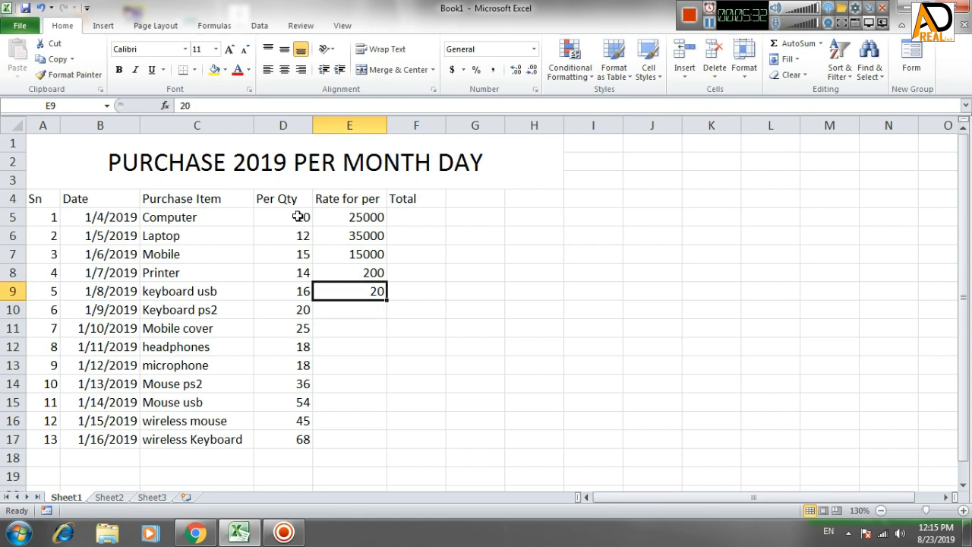
{"action": "key", "text": "F2"}
{"action": "type", "text": "0"}
{"action": "key", "text": "Return"}
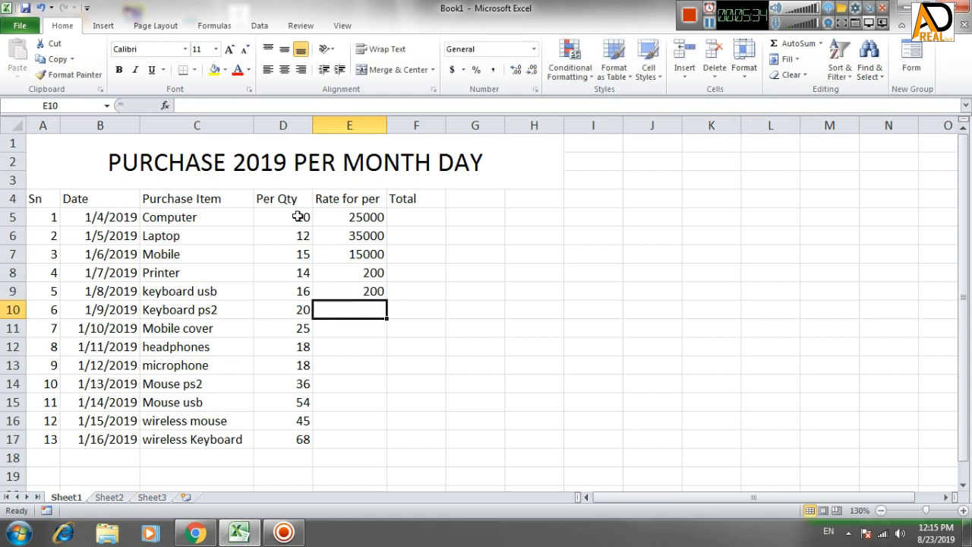
Step: Set the rate for Printer in E8 to 22000 and for keyboard usb and Keyboard ps2 in E9 and E10 to 250
{"action": "key", "text": "Up"}
{"action": "key", "text": "Up"}
{"action": "key", "text": "Down"}
{"action": "key", "text": "Up"}
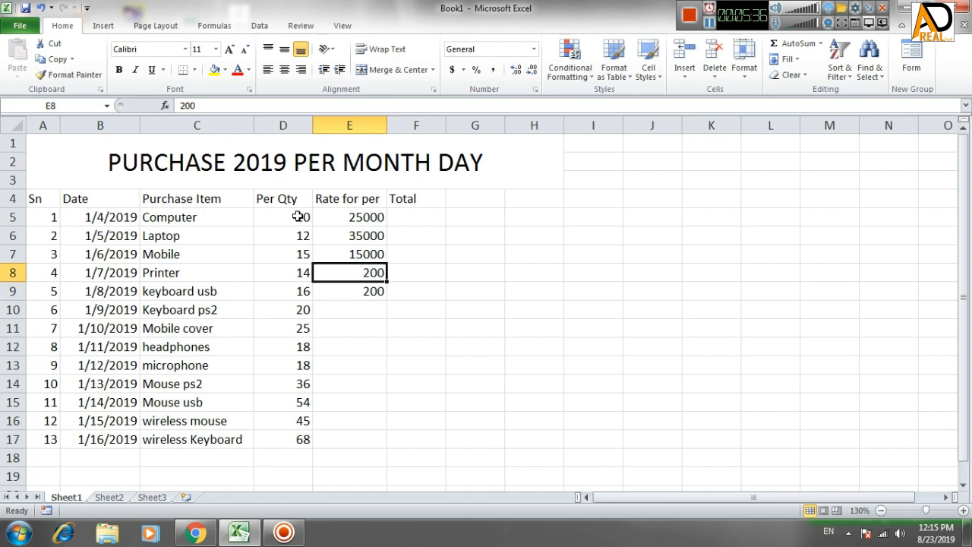
{"action": "type", "text": "1"}
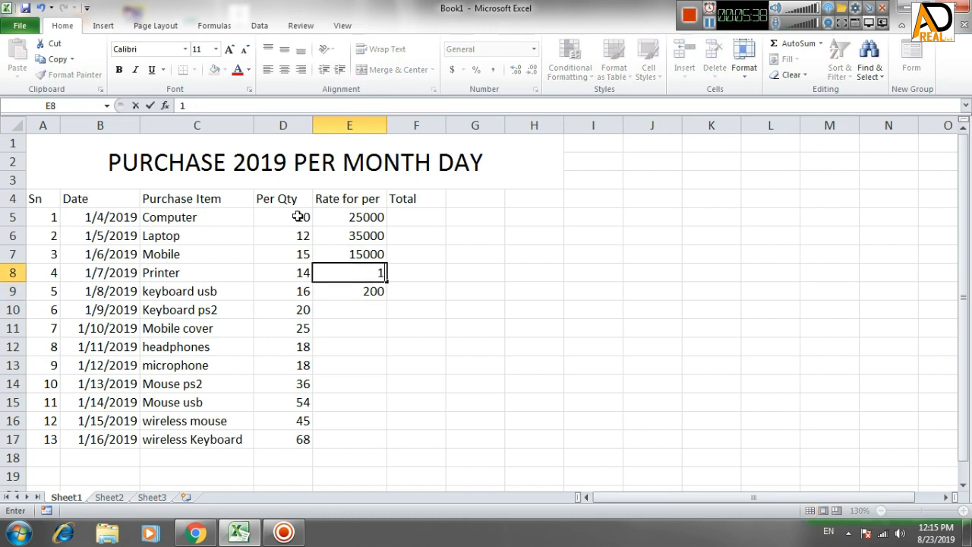
{"action": "type", "text": "2000"}
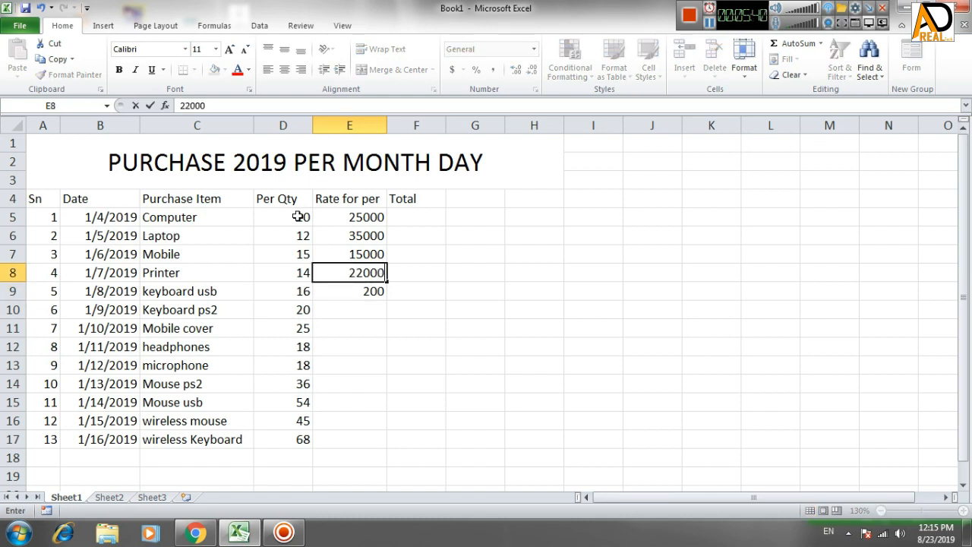
{"action": "key", "text": "Return"}
{"action": "type", "text": "250"}
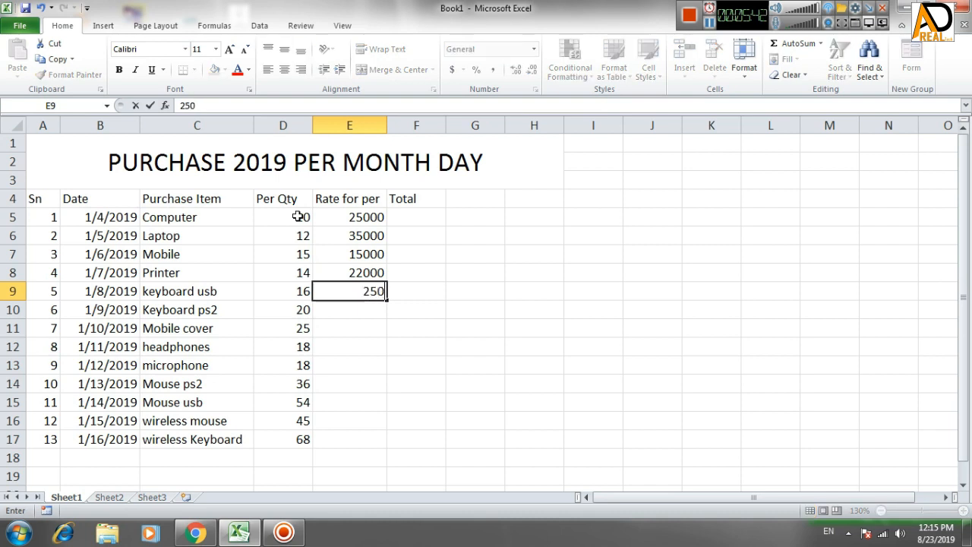
{"action": "key", "text": "Return"}
{"action": "type", "text": "250"}
{"action": "key", "text": "Return"}
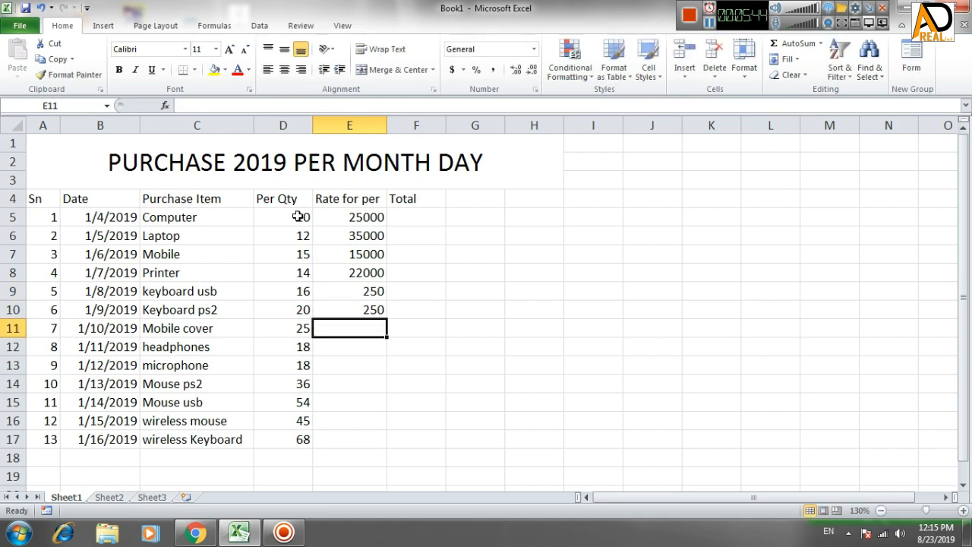
Step: Enter the rates 100, 150 and 500 for Mobile cover, headphones and microphone in E11 to E13
{"action": "type", "text": "100"}
{"action": "key", "text": "Return"}
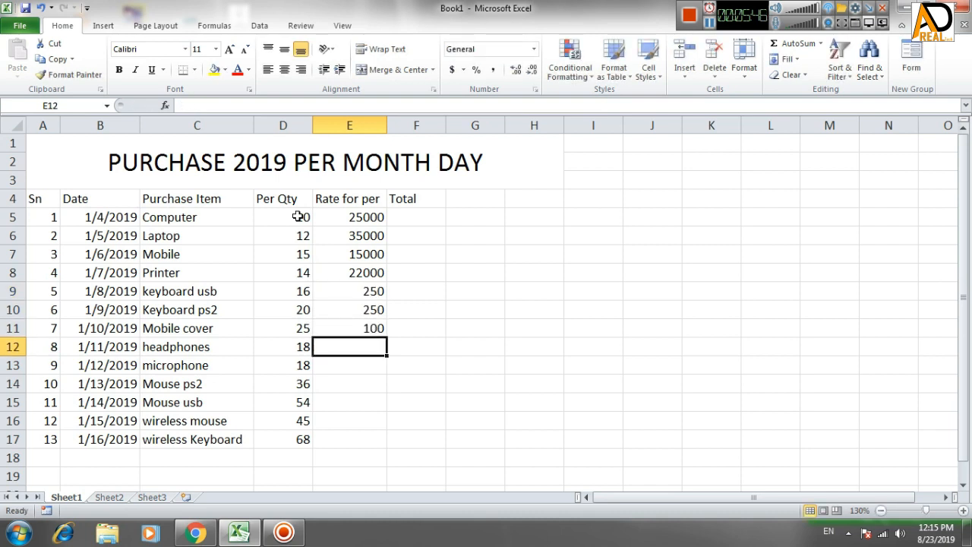
{"action": "type", "text": "150"}
{"action": "key", "text": "Return"}
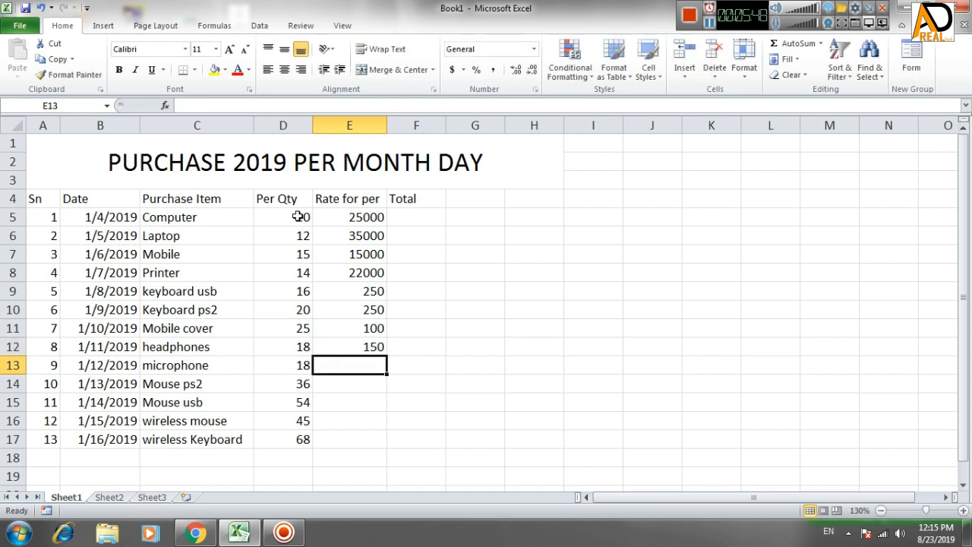
{"action": "type", "text": "500"}
{"action": "key", "text": "Return"}
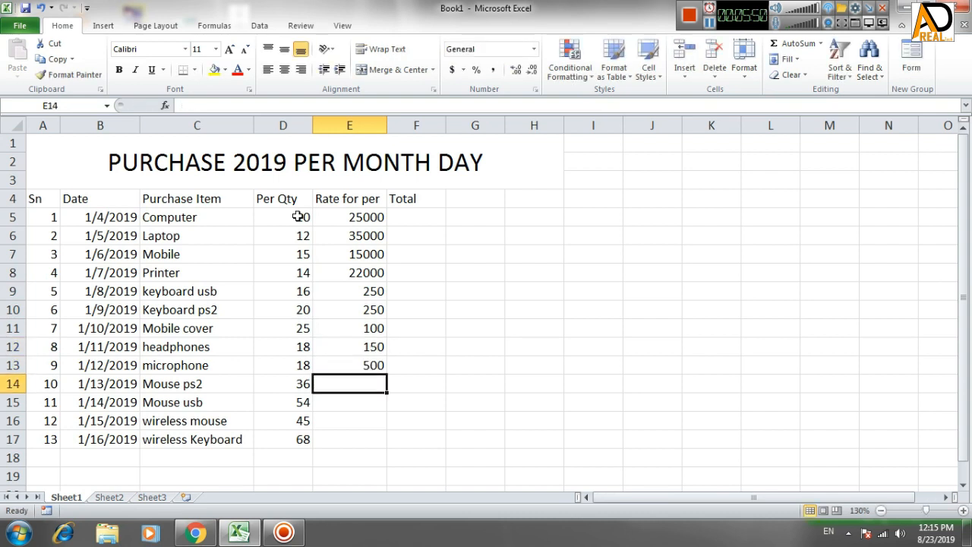
Step: Enter the rate 200 for Mouse ps2 and Mouse usb in E14 and E15, and 500 for wireless mouse and wireless Keyboard in E16 and E17
{"action": "type", "text": "200"}
{"action": "key", "text": "Return"}
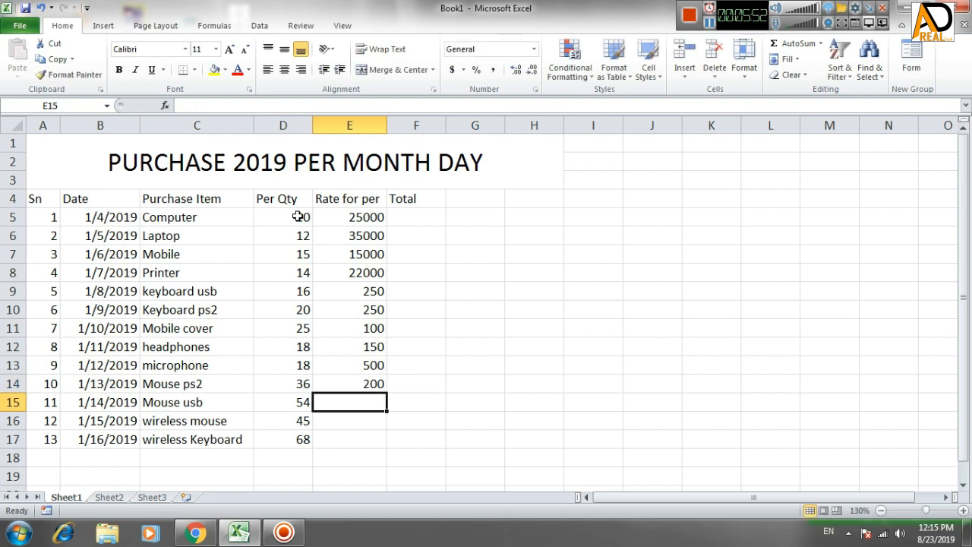
{"action": "type", "text": "200"}
{"action": "key", "text": "Return"}
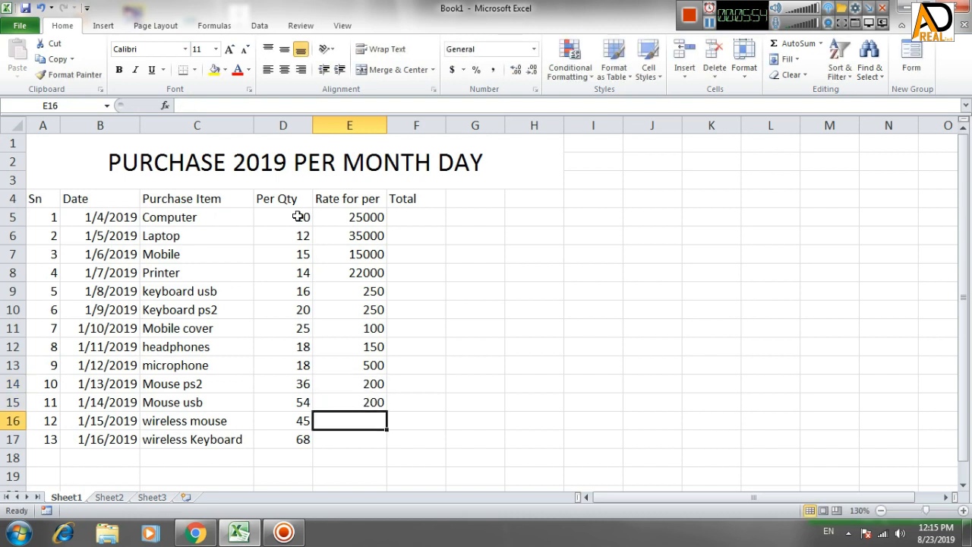
{"action": "type", "text": "500"}
{"action": "key", "text": "Return"}
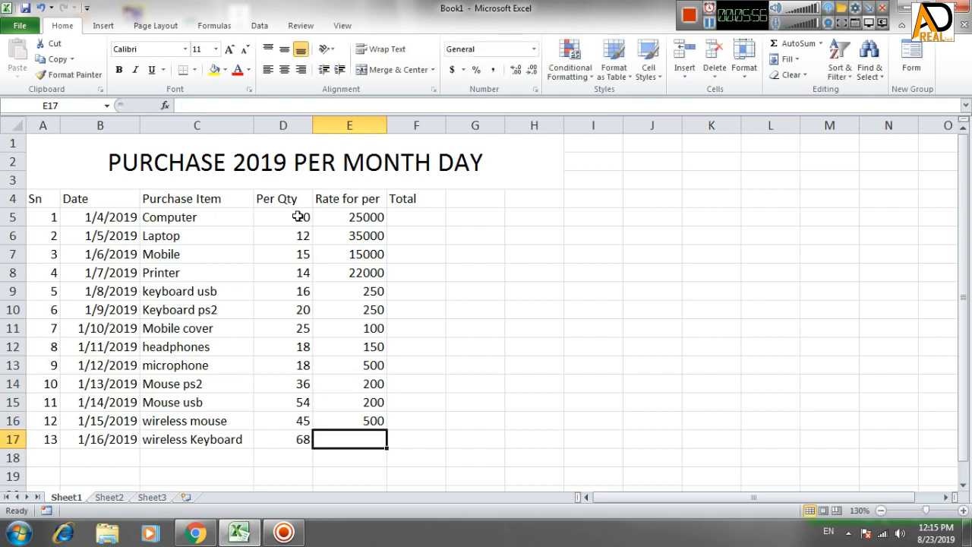
{"action": "type", "text": "500"}
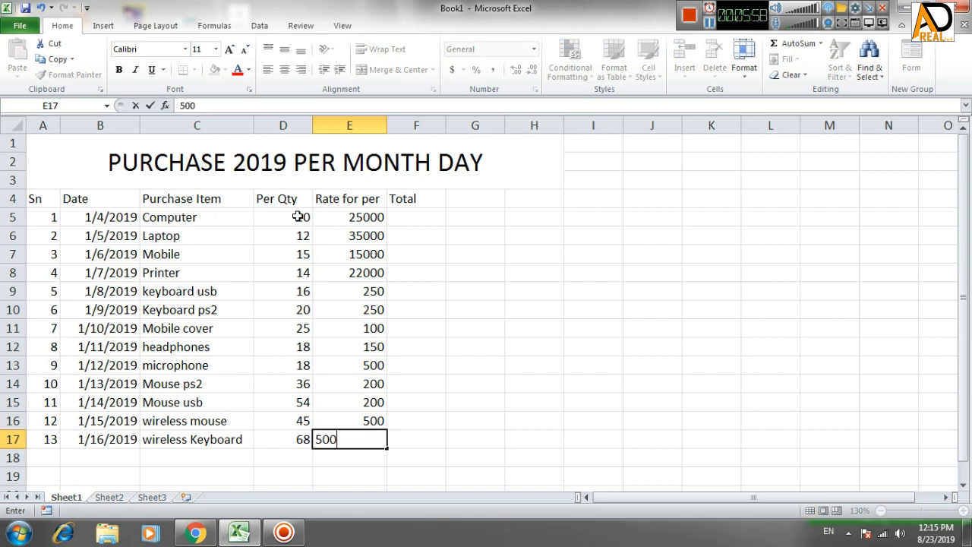
{"action": "key", "text": "Return"}
{"action": "key", "text": "Up"}
{"action": "key", "text": "Right"}
{"action": "key", "text": "Up"}
{"action": "key", "text": "Up"}
{"action": "key", "text": "Up"}
{"action": "key", "text": "Up"}
{"action": "key", "text": "Up"}
{"action": "key", "text": "Up"}
{"action": "key", "text": "Up"}
{"action": "key", "text": "Up"}
{"action": "key", "text": "Up"}
{"action": "key", "text": "Up"}
{"action": "key", "text": "Up"}
{"action": "key", "text": "Up"}
{"action": "key", "text": "Up"}
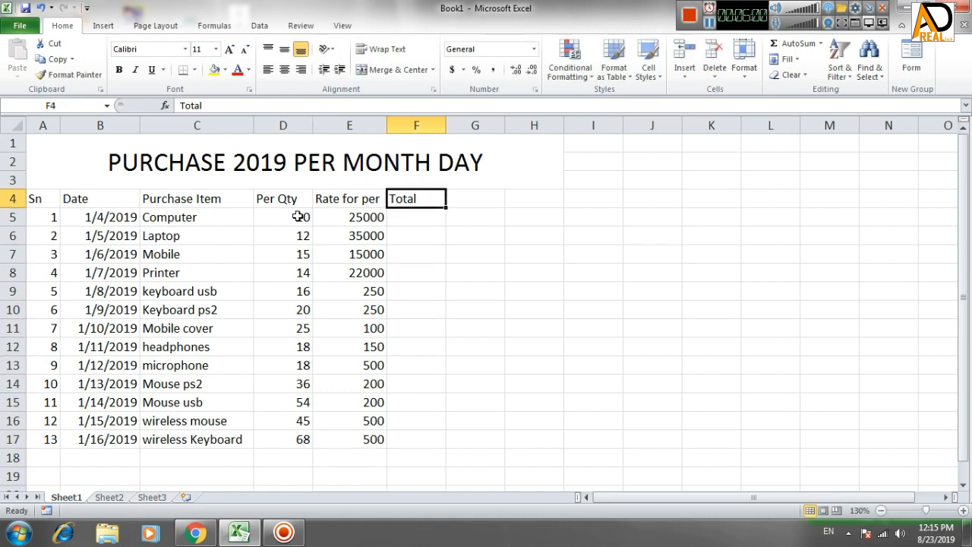
{"action": "key", "text": "Down"}
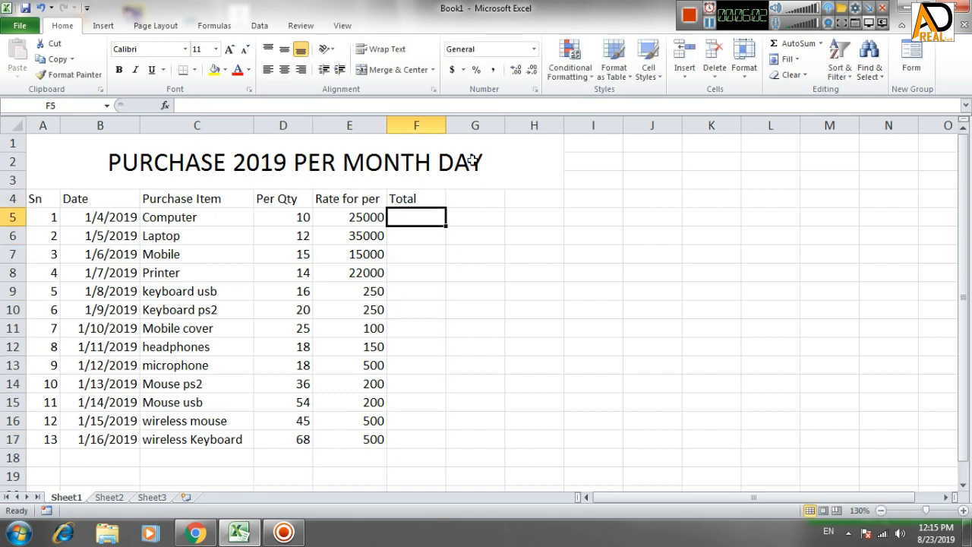
{"action": "left_click", "coordinate": [107, 162]}
{"action": "left_click", "coordinate": [521, 297]}
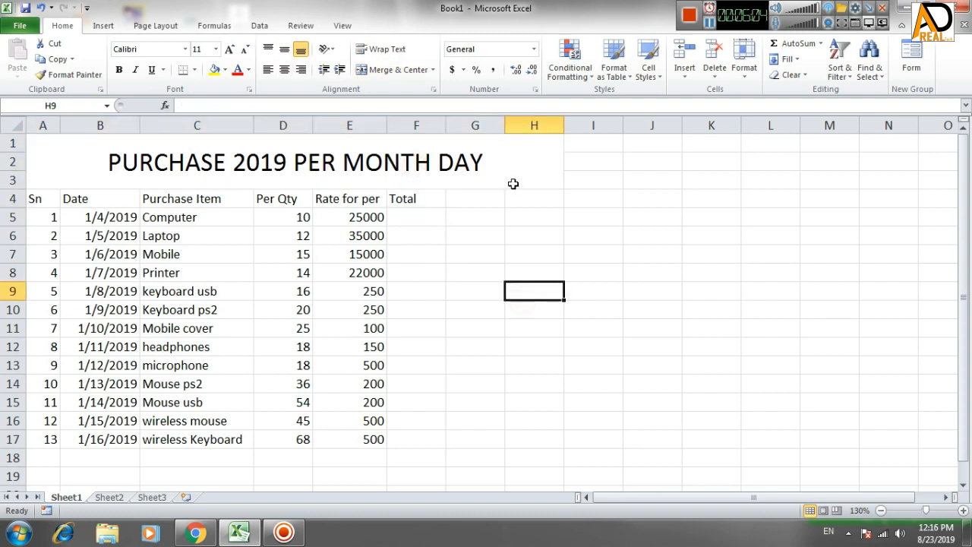
Step: Delete the two columns G and H beside the Total column and slightly widen column F
{"action": "left_click", "coordinate": [470, 125]}
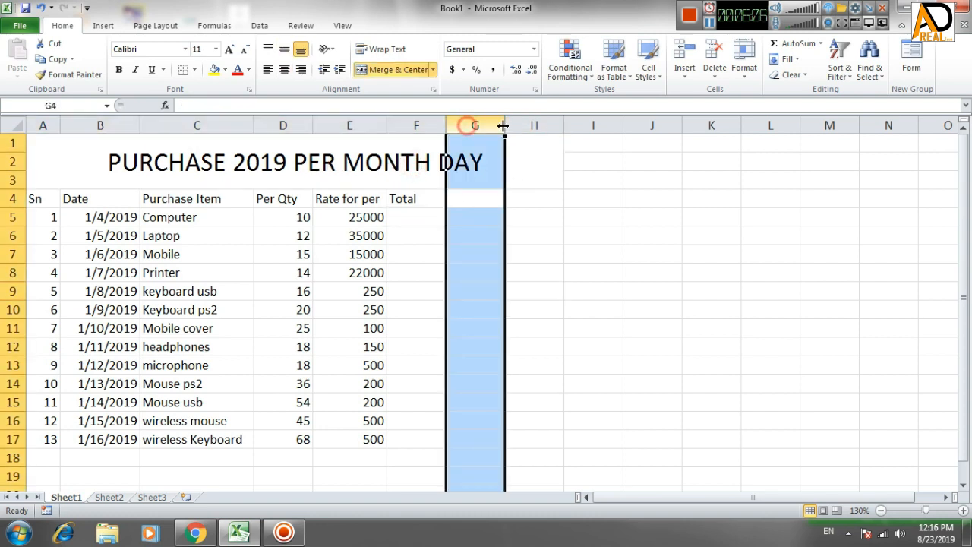
{"action": "left_click", "coordinate": [715, 52]}
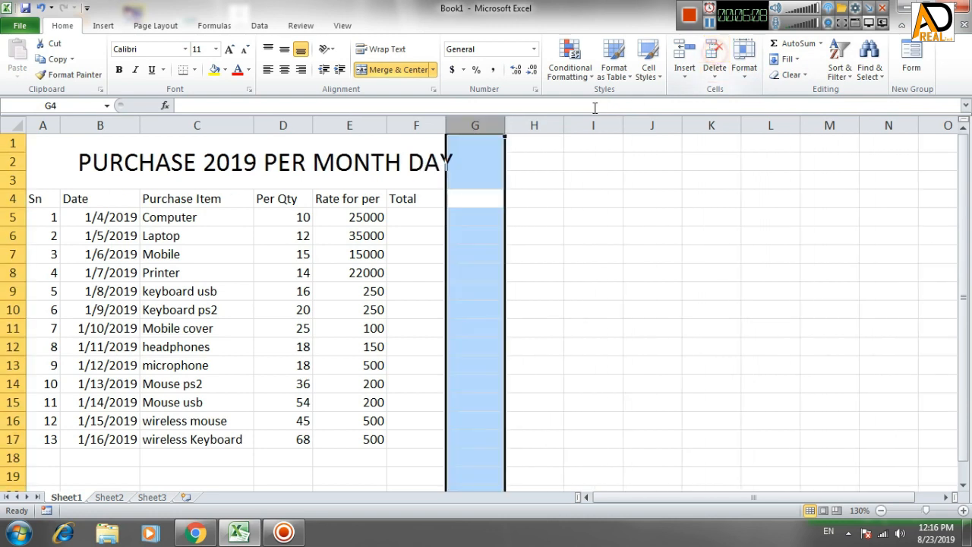
{"action": "left_click", "coordinate": [715, 51]}
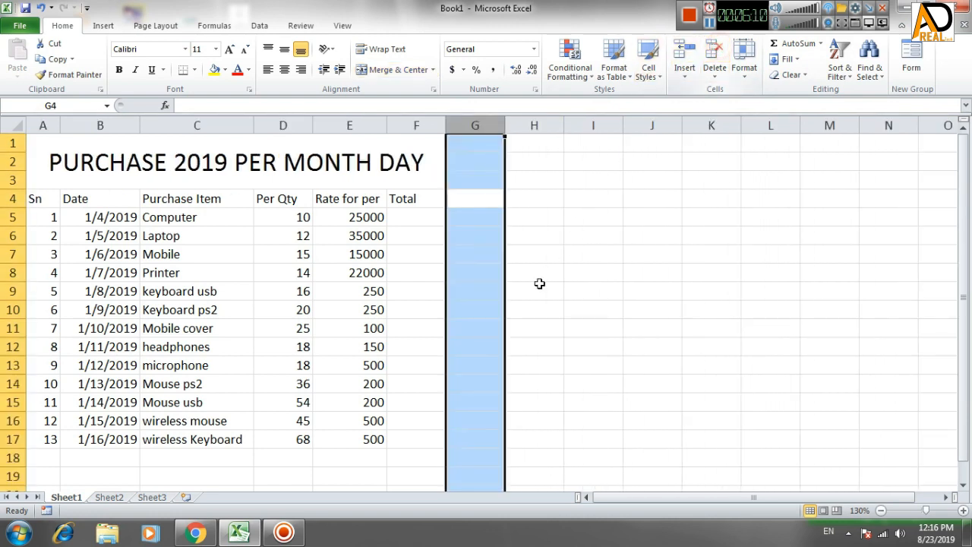
{"action": "left_click", "coordinate": [535, 290]}
{"action": "left_click", "coordinate": [623, 350]}
{"action": "left_click_drag", "start_coordinate": [447, 123], "coordinate": [471, 124]}
Step: Calculate the Computer total in F5 with the formula =D5*E5
{"action": "left_click", "coordinate": [424, 225]}
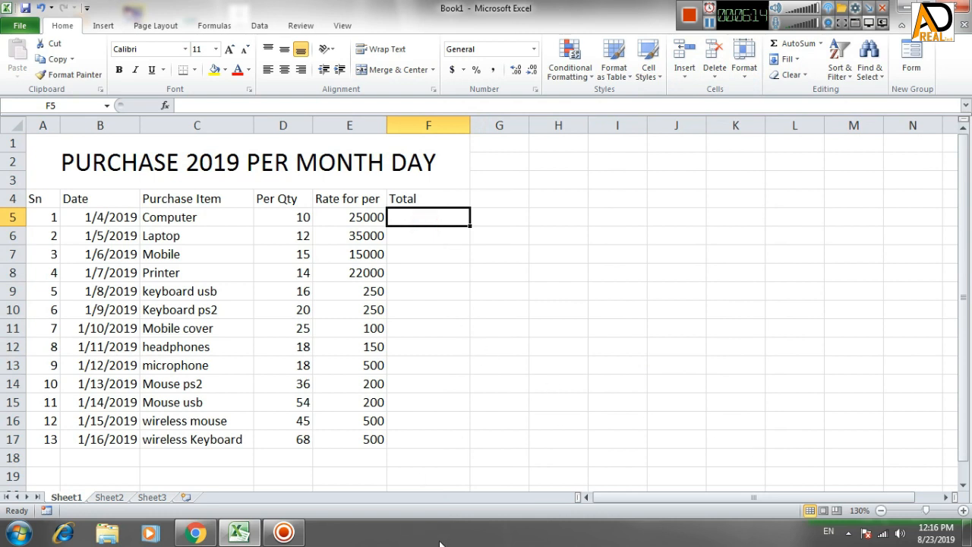
{"action": "type", "text": "="}
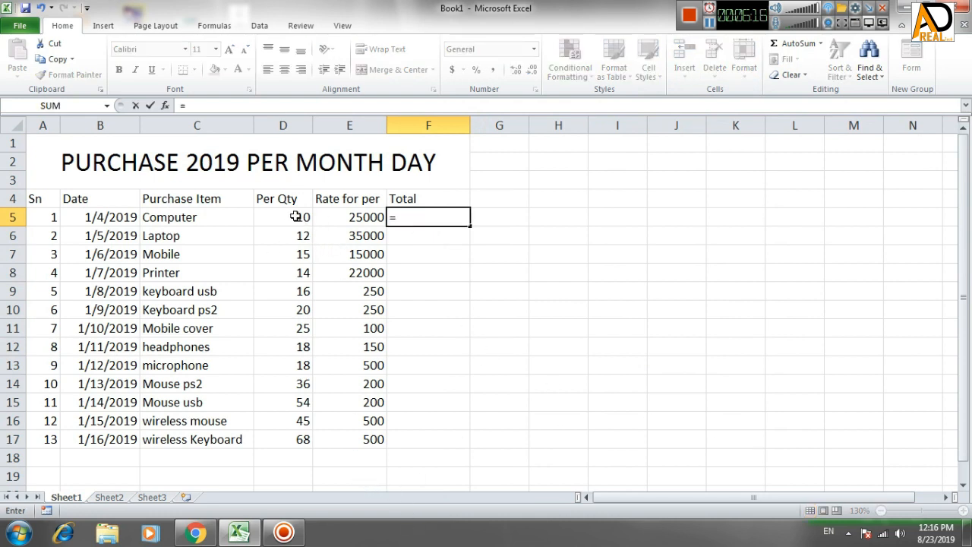
{"action": "left_click", "coordinate": [296, 217]}
{"action": "type", "text": "*"}
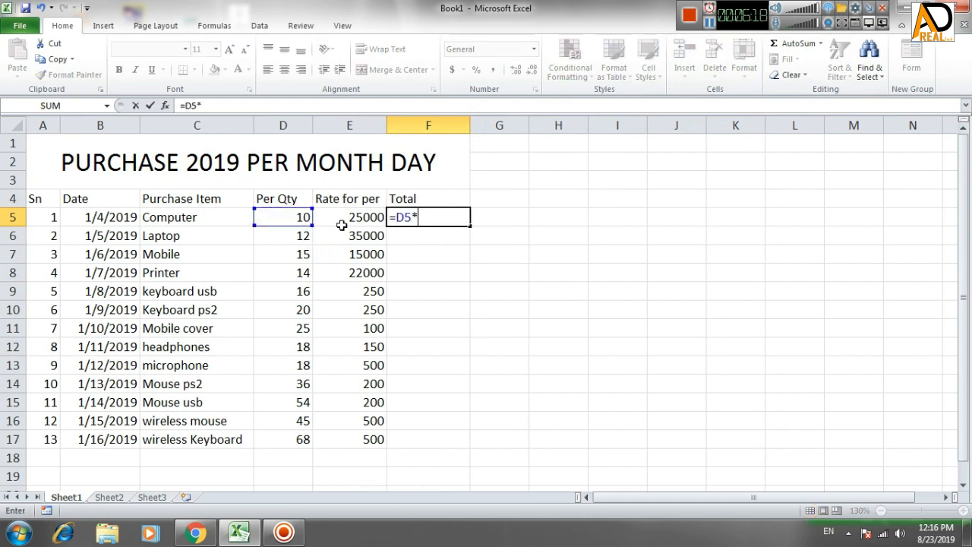
{"action": "left_click", "coordinate": [365, 216]}
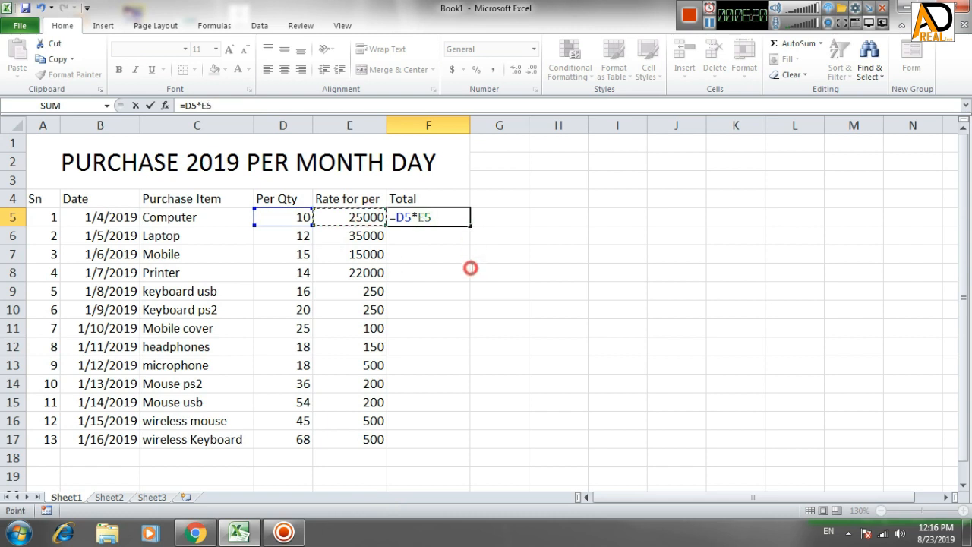
{"action": "key", "text": "Return"}
Step: Fill the F5 total formula down through F17 for all the remaining items
{"action": "left_click", "coordinate": [449, 217]}
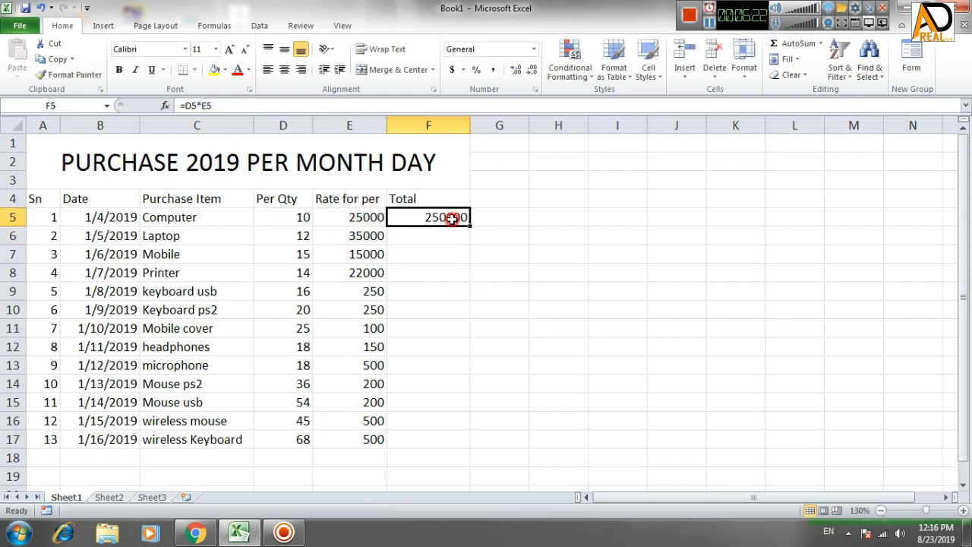
{"action": "left_click_drag", "start_coordinate": [469, 225], "coordinate": [453, 452]}
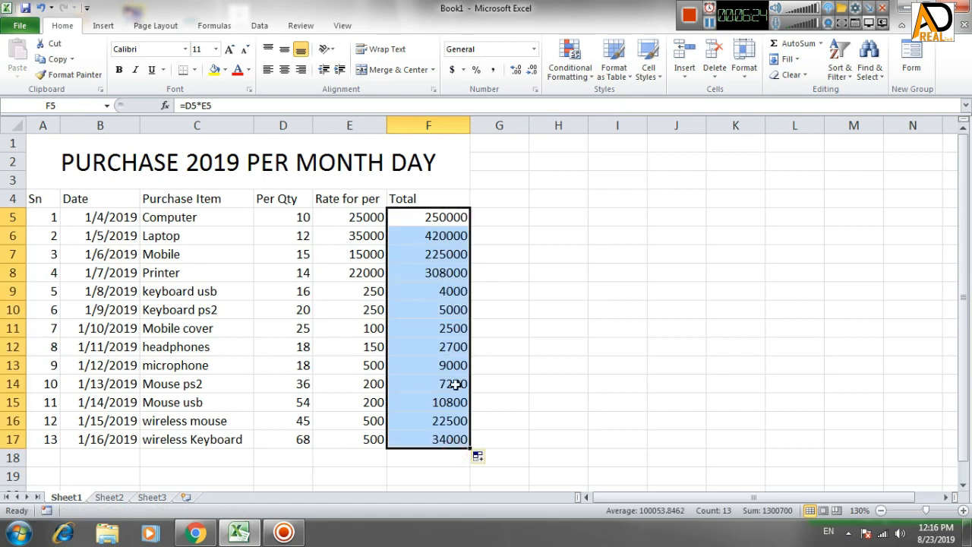
{"action": "left_click", "coordinate": [510, 366]}
{"action": "scroll", "coordinate": [454, 449], "scroll_direction": "down", "scroll_amount": 2}
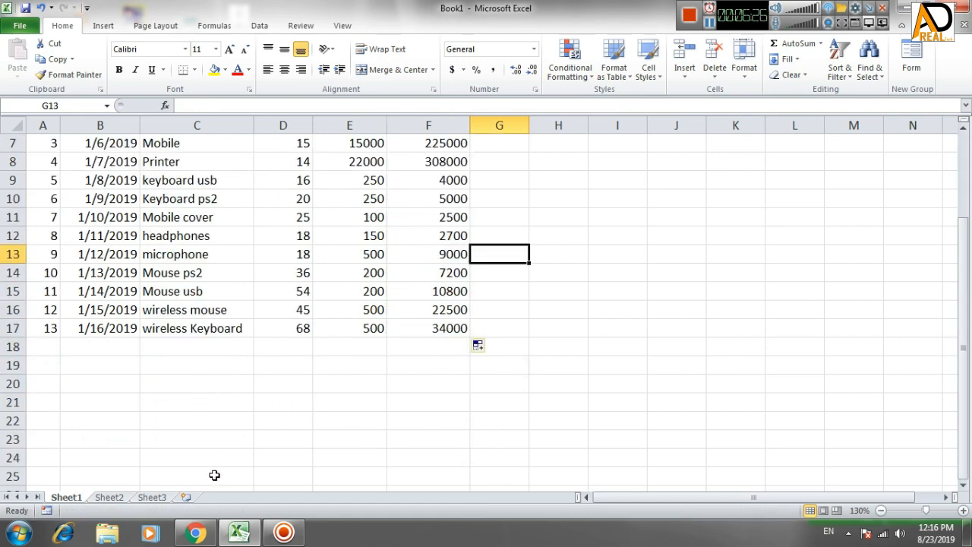
{"action": "scroll", "coordinate": [228, 472], "scroll_direction": "up", "scroll_amount": 2}
{"action": "scroll", "coordinate": [249, 464], "scroll_direction": "down", "scroll_amount": 2}
{"action": "scroll", "coordinate": [250, 464], "scroll_direction": "up", "scroll_amount": 2}
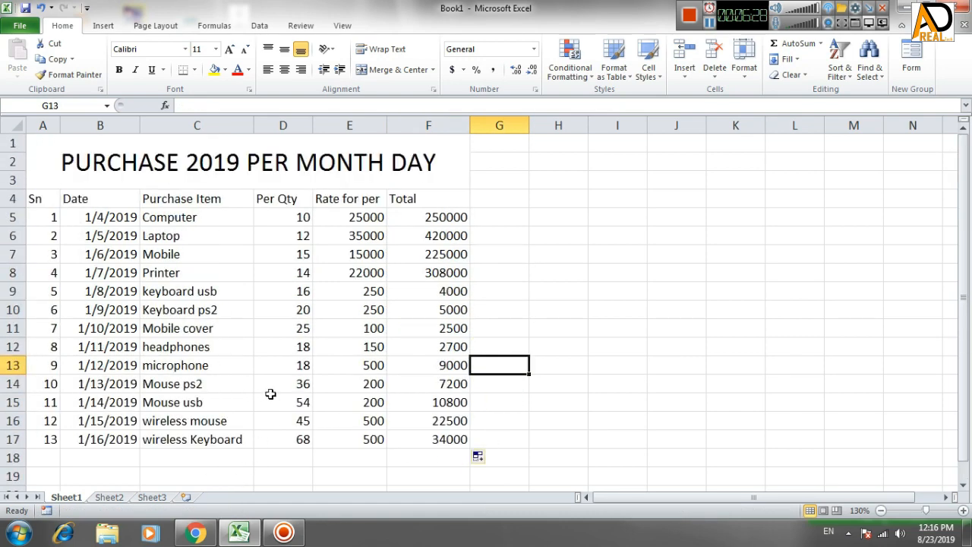
{"action": "scroll", "coordinate": [178, 411], "scroll_direction": "down", "scroll_amount": 2}
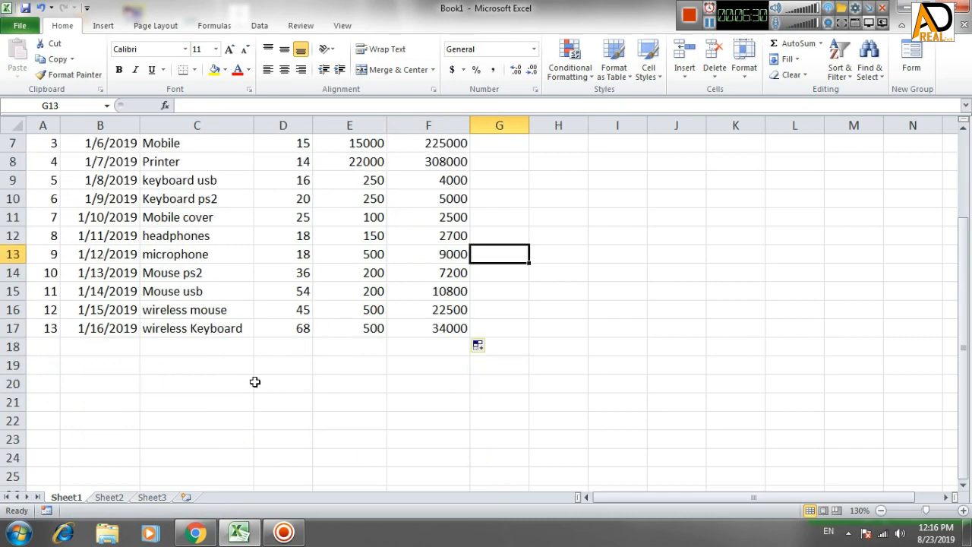
{"action": "scroll", "coordinate": [255, 382], "scroll_direction": "up", "scroll_amount": 2}
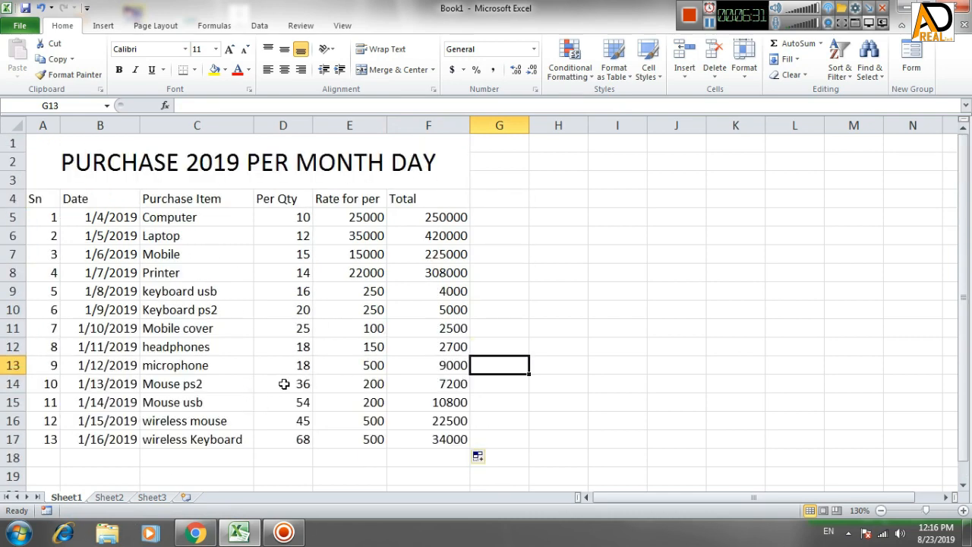
Step: Make the column headings in A4:F4 bold and centre them horizontally
{"action": "left_click", "coordinate": [40, 199]}
{"action": "left_click_drag", "start_coordinate": [107, 199], "coordinate": [425, 199]}
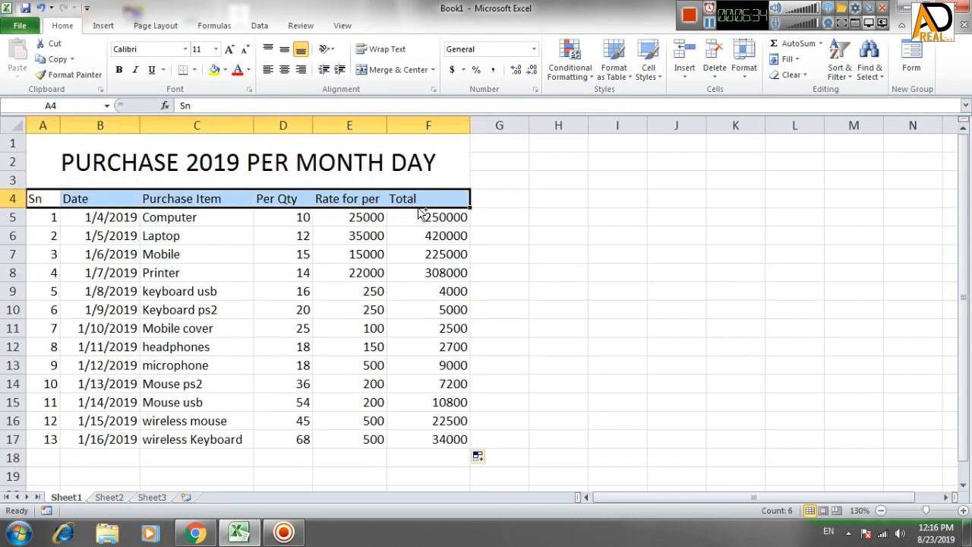
{"action": "key", "text": "ctrl+b"}
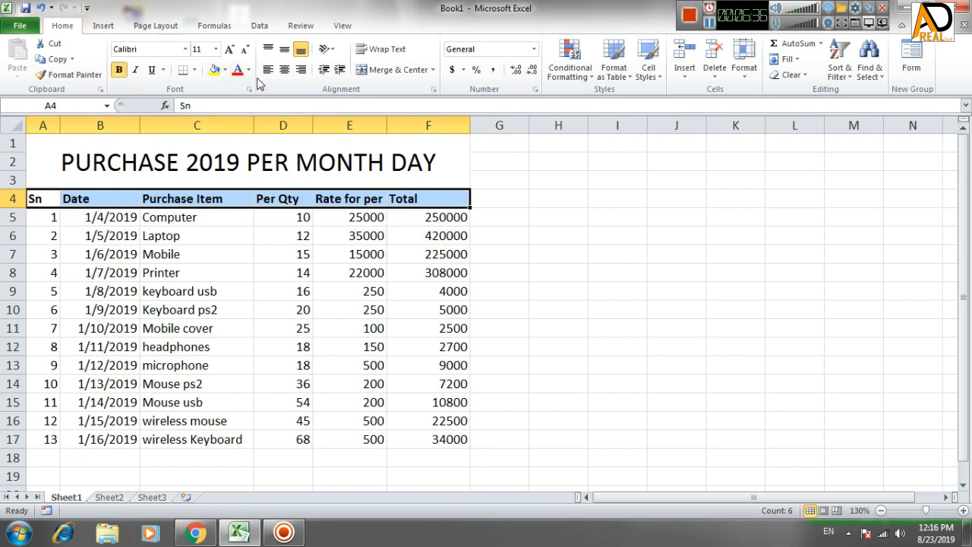
{"action": "left_click", "coordinate": [284, 69]}
{"action": "left_click", "coordinate": [275, 288]}
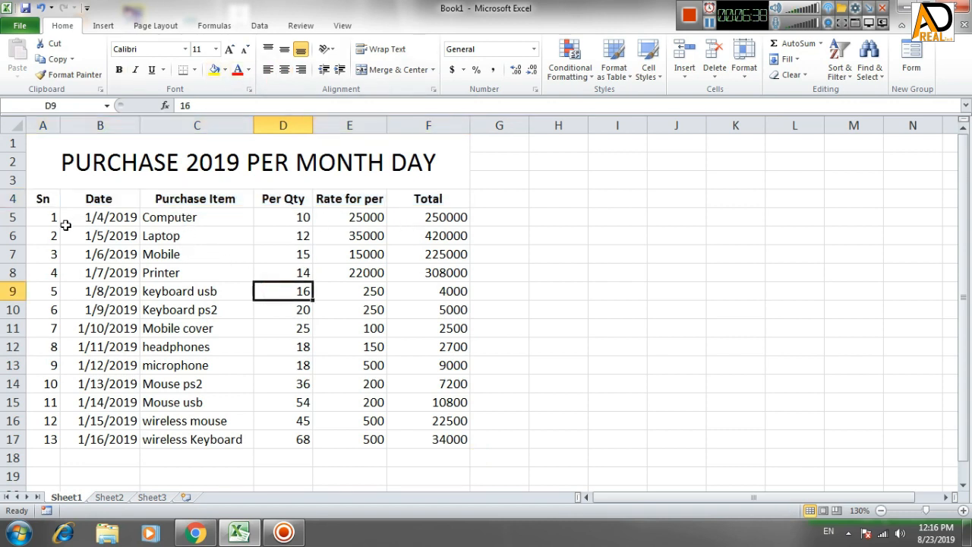
Step: Centre the quantities, rates and totals in D5:F17 horizontally
{"action": "left_click_drag", "start_coordinate": [280, 217], "coordinate": [439, 425]}
{"action": "left_click", "coordinate": [284, 69]}
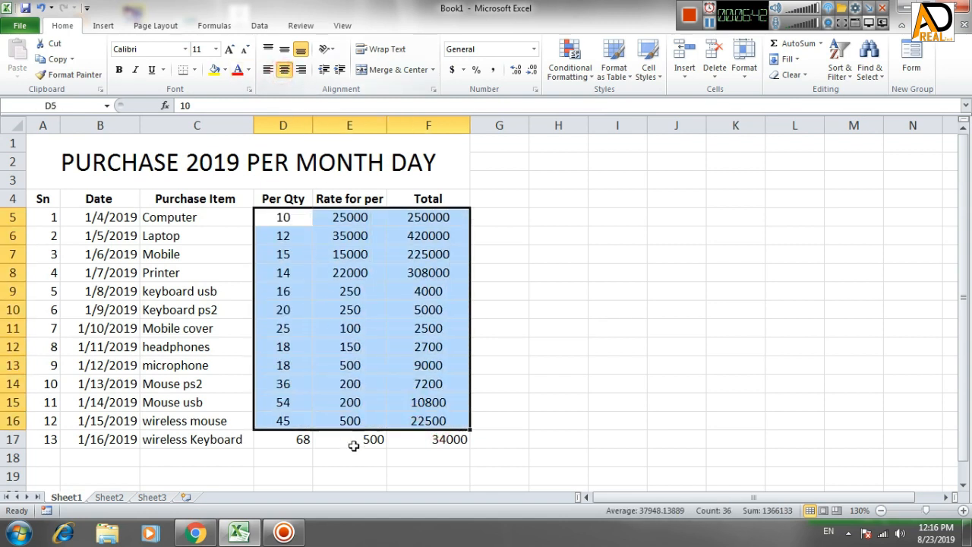
{"action": "left_click_drag", "start_coordinate": [277, 439], "coordinate": [421, 439]}
{"action": "left_click", "coordinate": [284, 69]}
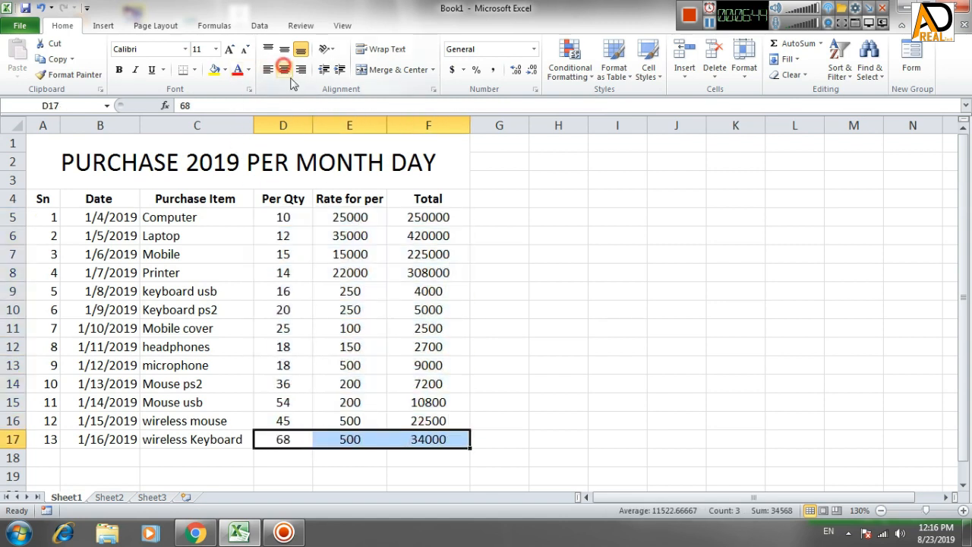
{"action": "left_click", "coordinate": [499, 420]}
Step: Apply All Borders to the whole purchase sheet from the title down to row 17, A1:F17
{"action": "left_click_drag", "start_coordinate": [50, 151], "coordinate": [357, 440]}
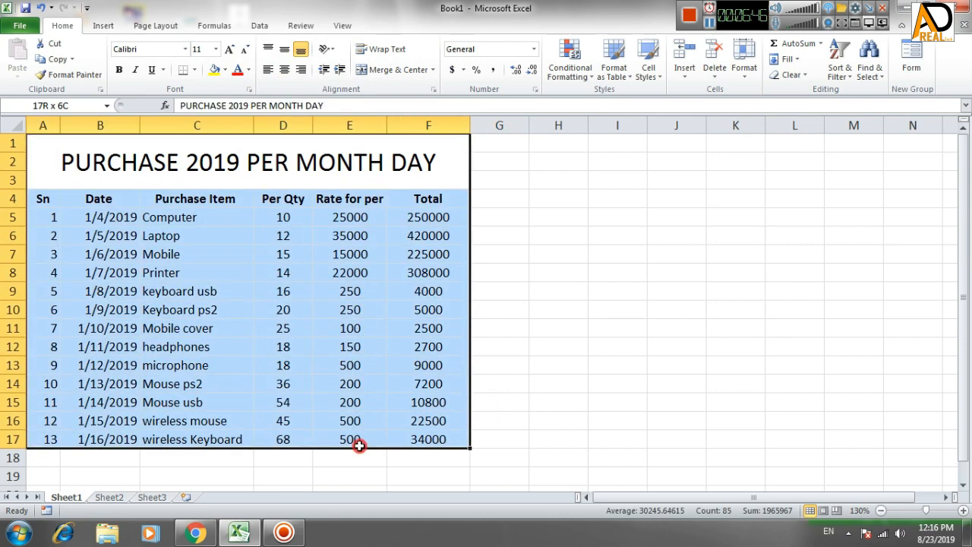
{"action": "left_click", "coordinate": [195, 70]}
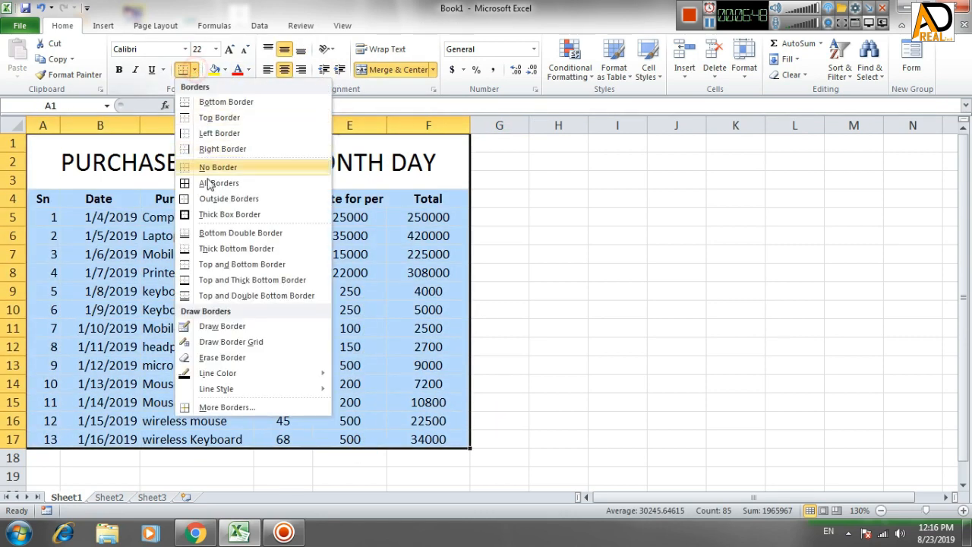
{"action": "left_click", "coordinate": [217, 182]}
{"action": "left_click", "coordinate": [473, 385]}
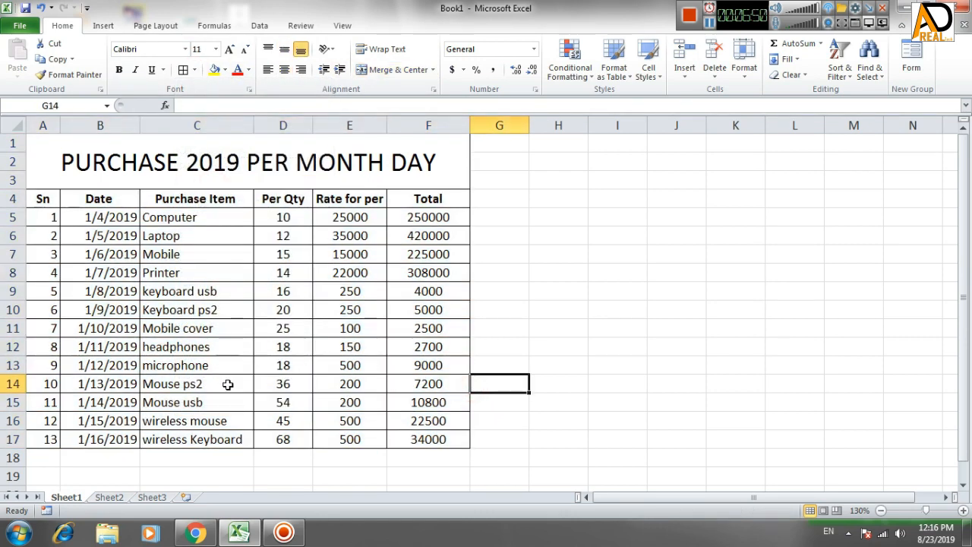
{"action": "scroll", "coordinate": [227, 385], "scroll_direction": "down", "scroll_amount": 2}
{"action": "scroll", "coordinate": [286, 384], "scroll_direction": "up", "scroll_amount": 2}
Step: Fill the merged title cell PURCHASE 2019 PER MONTH DAY with a light aqua theme colour
{"action": "left_click", "coordinate": [267, 159]}
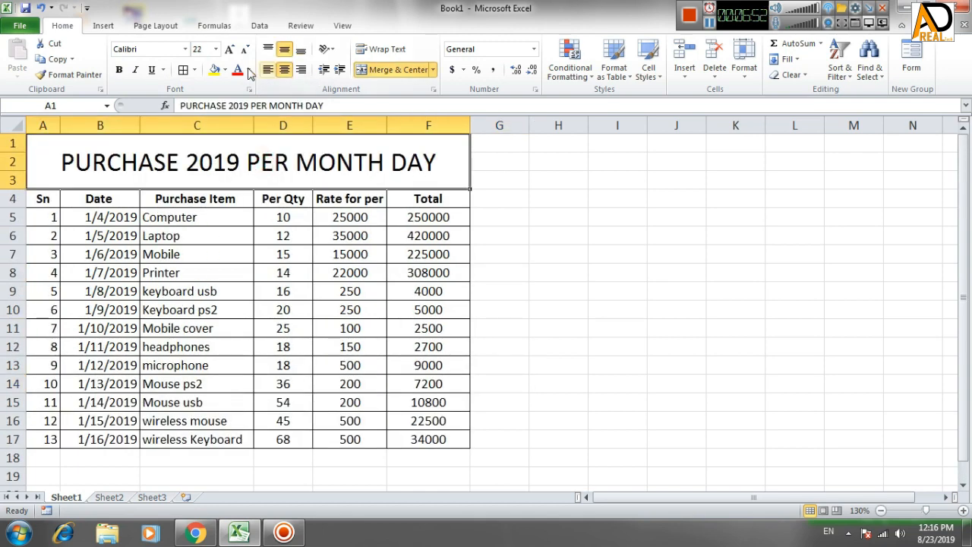
{"action": "left_click", "coordinate": [224, 70]}
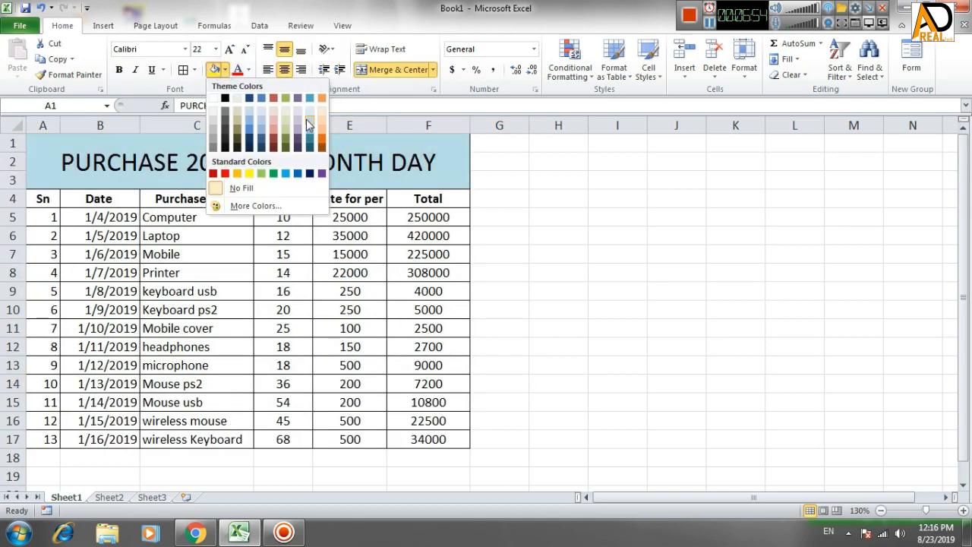
{"action": "left_click", "coordinate": [306, 119]}
Step: Set the heading row A4:F4 to black text with a yellow fill
{"action": "left_click_drag", "start_coordinate": [40, 199], "coordinate": [425, 197]}
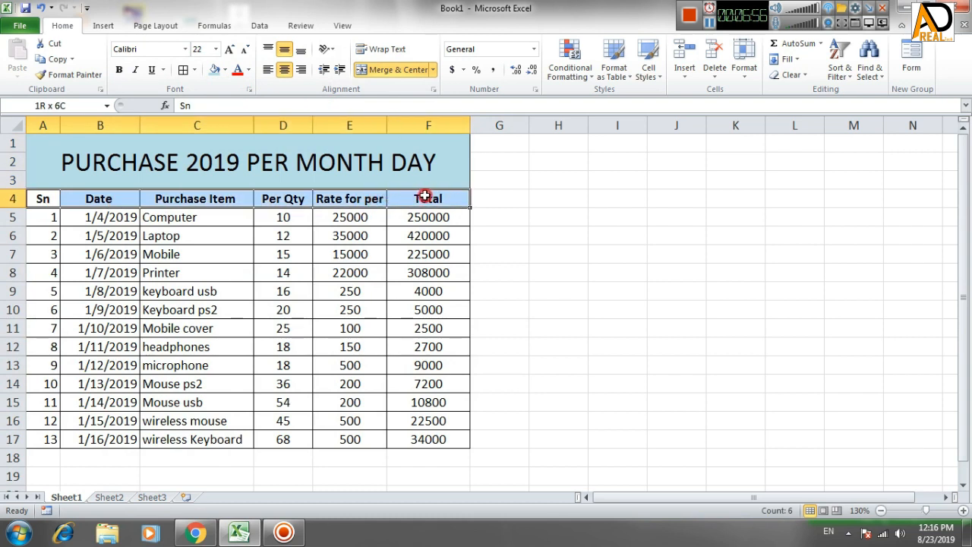
{"action": "left_click", "coordinate": [248, 70]}
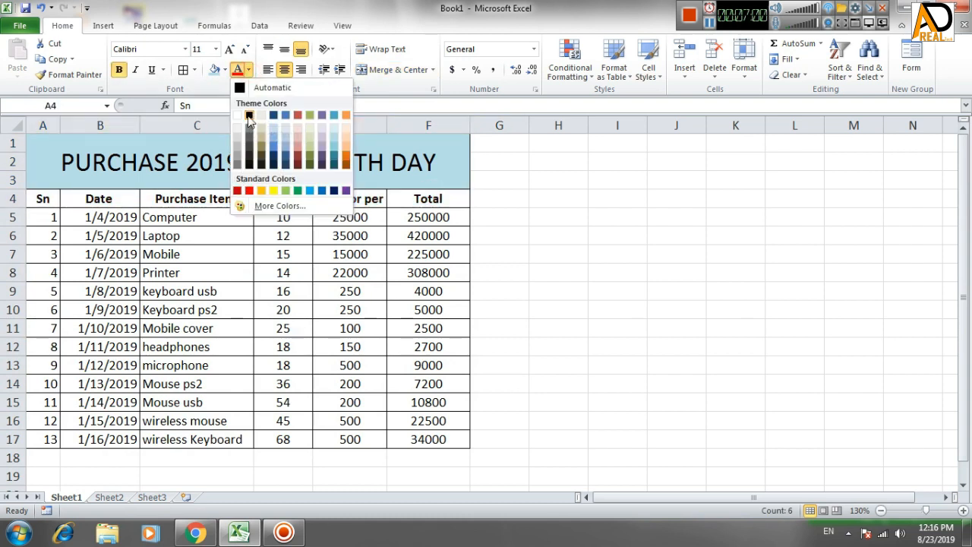
{"action": "left_click", "coordinate": [249, 116]}
{"action": "left_click", "coordinate": [224, 70]}
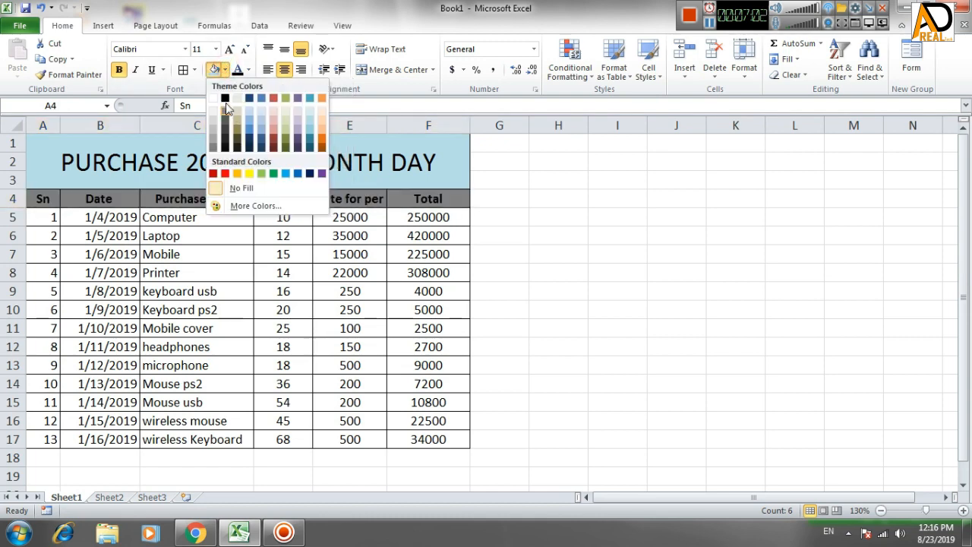
{"action": "left_click", "coordinate": [248, 168]}
{"action": "left_click", "coordinate": [161, 242]}
Step: Format A4:F17 as a table with headers, using the red style in the first row of the Medium group
{"action": "left_click_drag", "start_coordinate": [49, 216], "coordinate": [423, 398]}
{"action": "left_click_drag", "start_coordinate": [47, 198], "coordinate": [449, 196]}
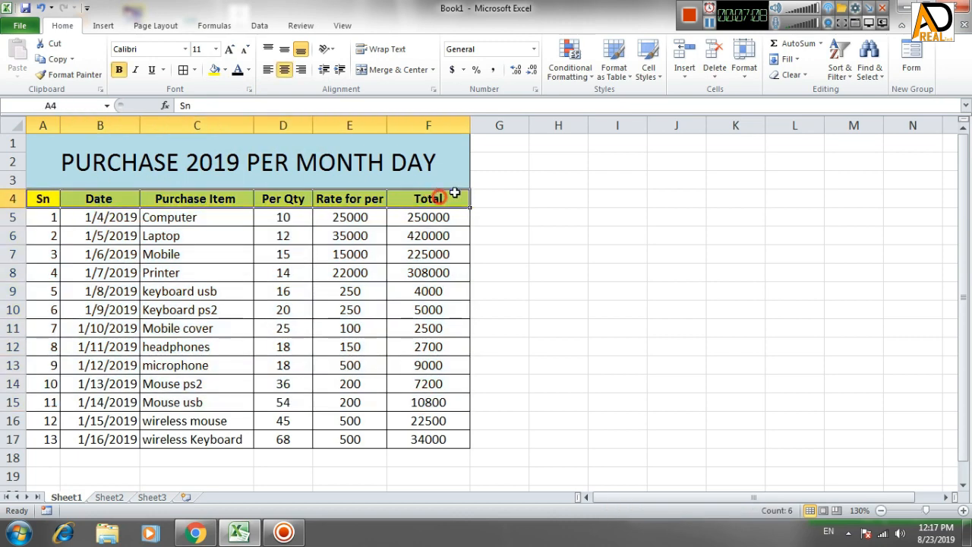
{"action": "left_click_drag", "start_coordinate": [48, 199], "coordinate": [425, 441]}
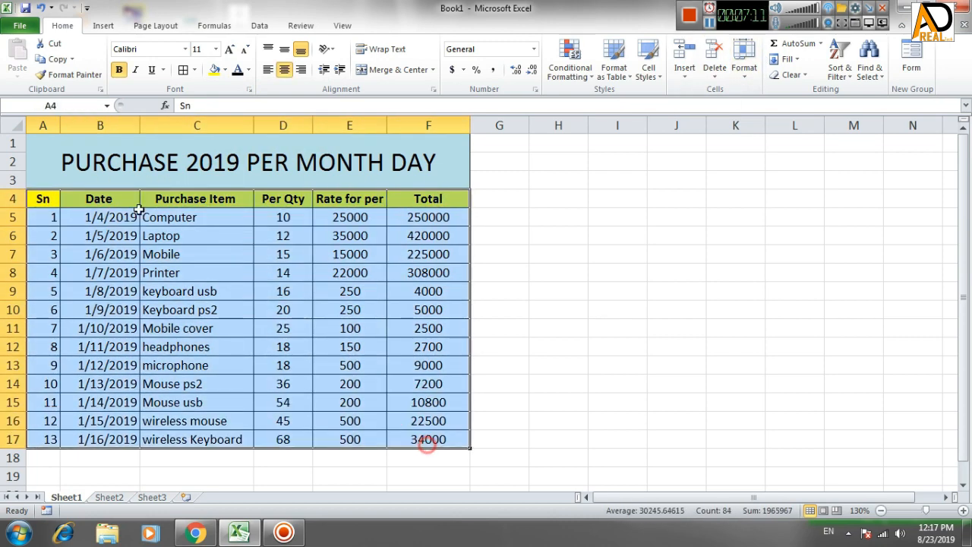
{"action": "left_click", "coordinate": [629, 76]}
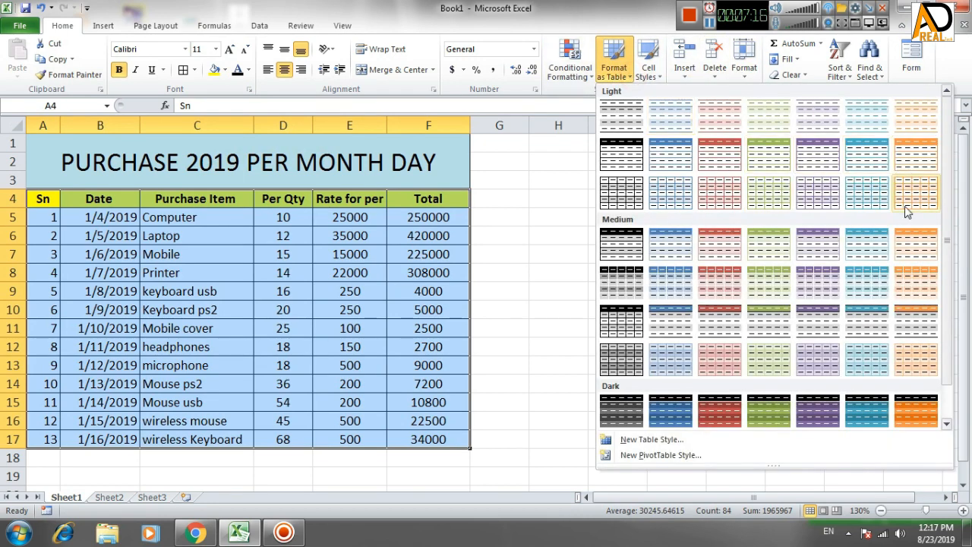
{"action": "left_click", "coordinate": [717, 243]}
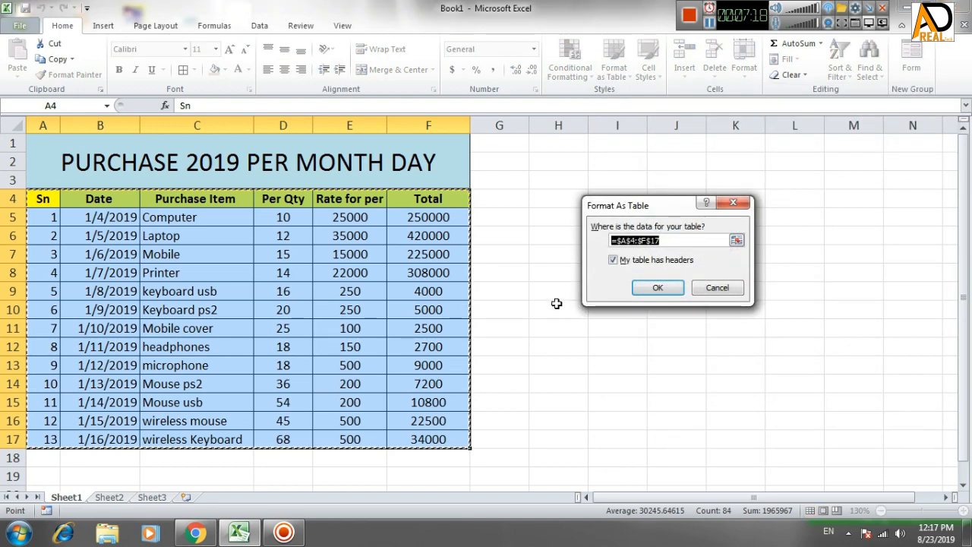
{"action": "left_click", "coordinate": [657, 287]}
{"action": "left_click", "coordinate": [613, 309]}
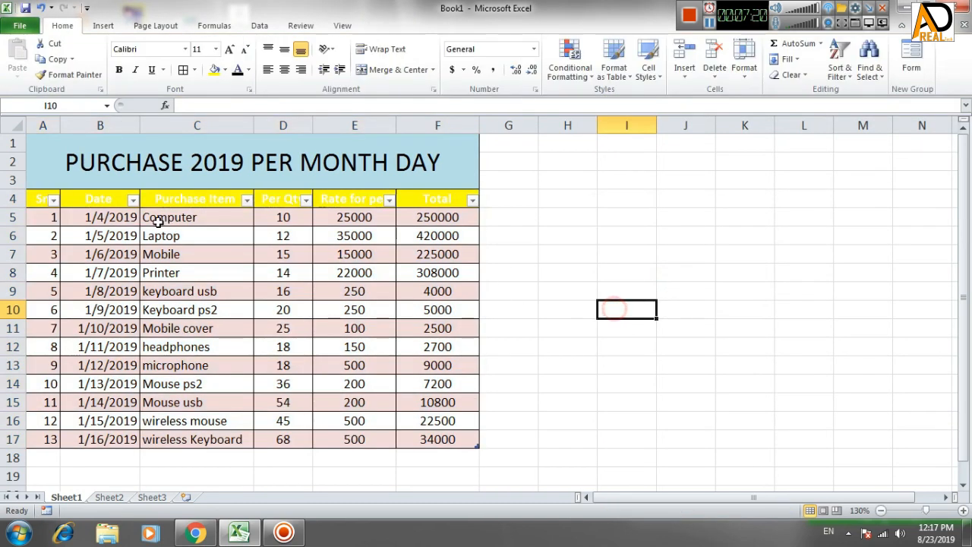
{"action": "left_click", "coordinate": [571, 261]}
Step: Fill the table's heading row A4:F4 with the standard red colour
{"action": "left_click_drag", "start_coordinate": [36, 199], "coordinate": [322, 189]}
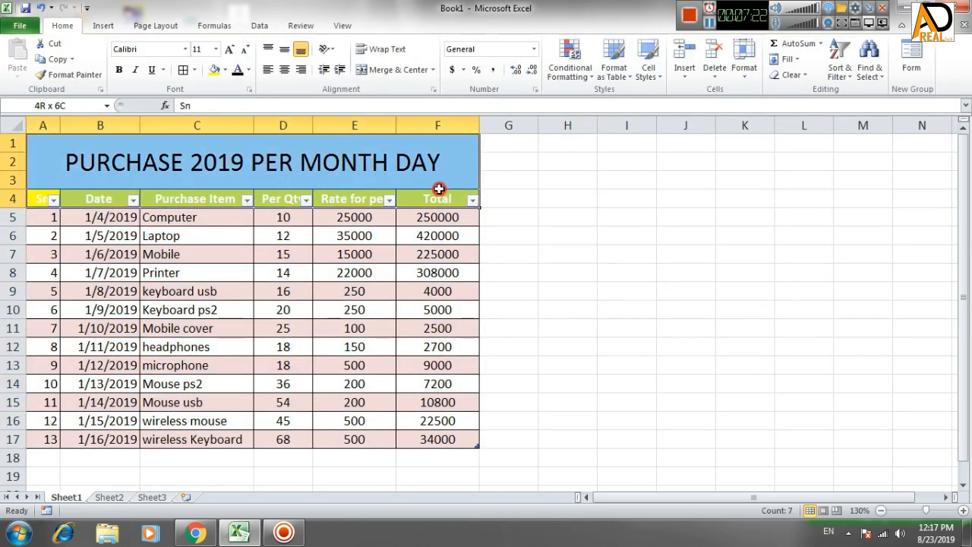
{"action": "left_click_drag", "start_coordinate": [439, 188], "coordinate": [441, 199]}
{"action": "left_click", "coordinate": [225, 70]}
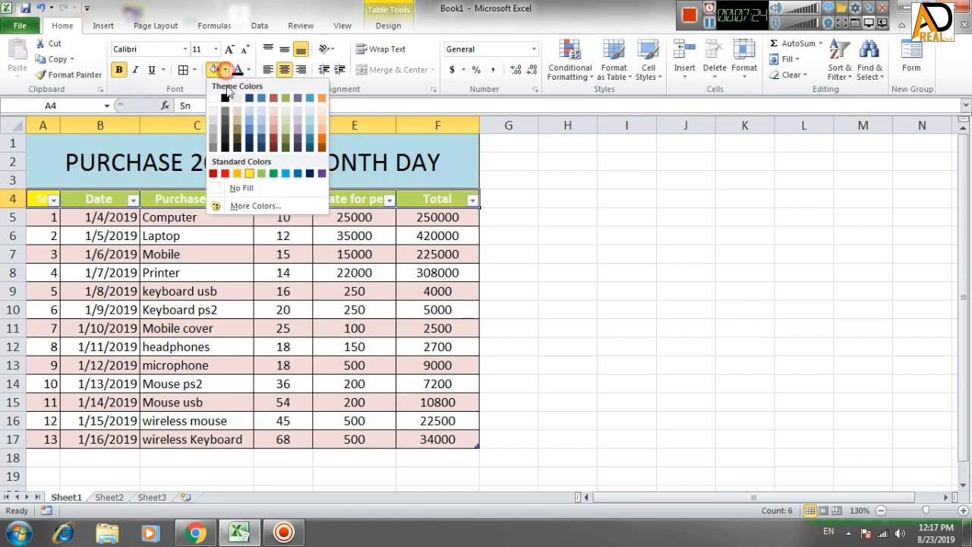
{"action": "left_click", "coordinate": [225, 174]}
{"action": "left_click", "coordinate": [531, 251]}
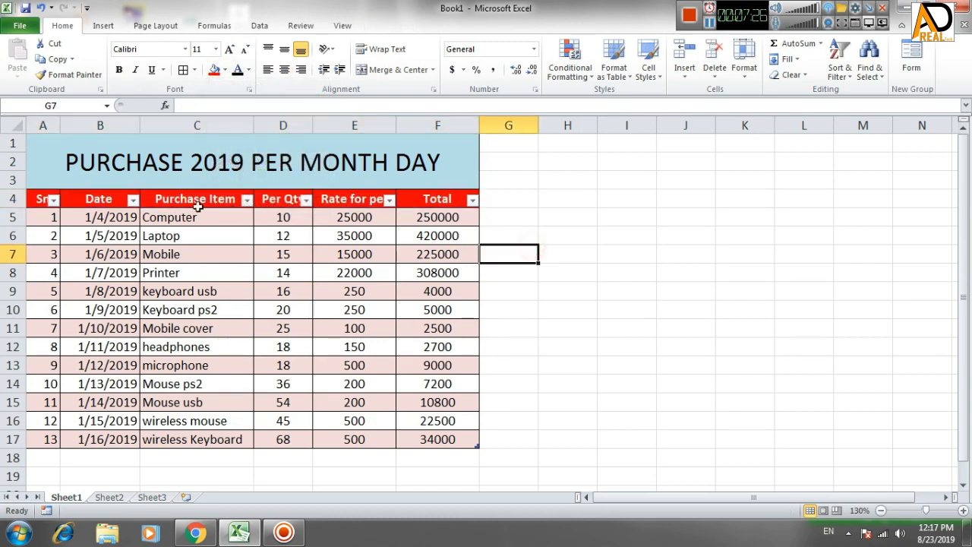
Step: Filter the Sn column to show only the row numbered 1
{"action": "left_click", "coordinate": [54, 200]}
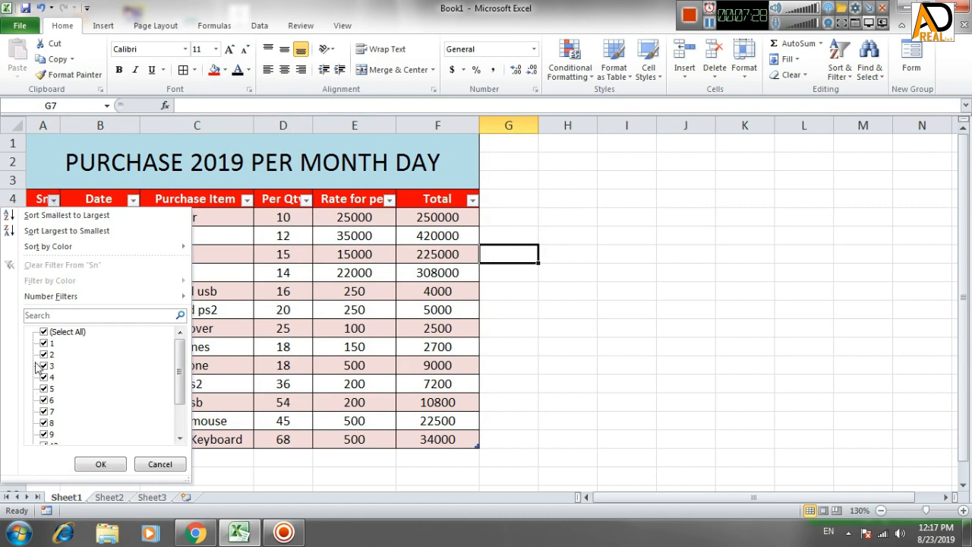
{"action": "left_click", "coordinate": [67, 333]}
{"action": "left_click", "coordinate": [67, 333]}
{"action": "left_click", "coordinate": [66, 334]}
{"action": "left_click", "coordinate": [43, 344]}
{"action": "left_click", "coordinate": [89, 465]}
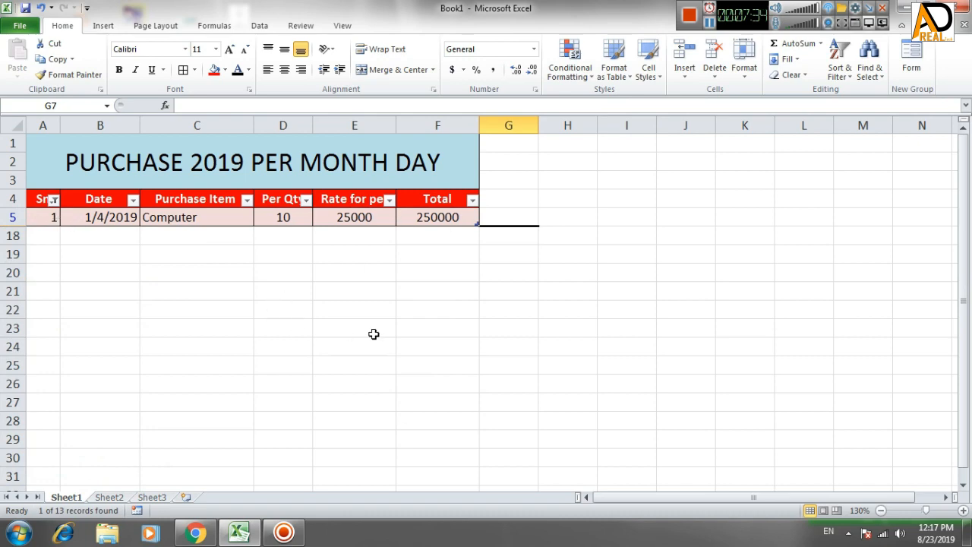
Step: Select all values in the Sn filter again to show every row of the table
{"action": "left_click", "coordinate": [53, 201]}
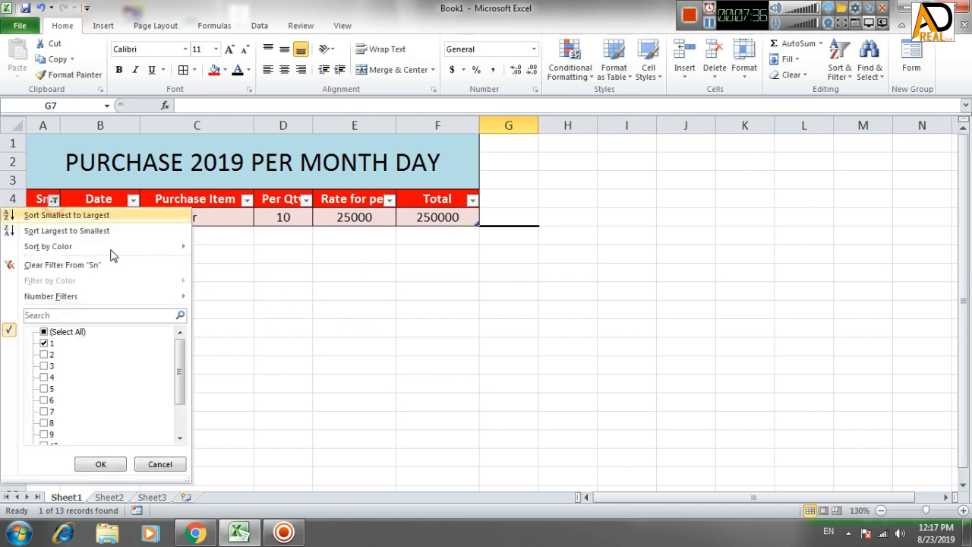
{"action": "left_click", "coordinate": [55, 335]}
{"action": "left_click", "coordinate": [99, 464]}
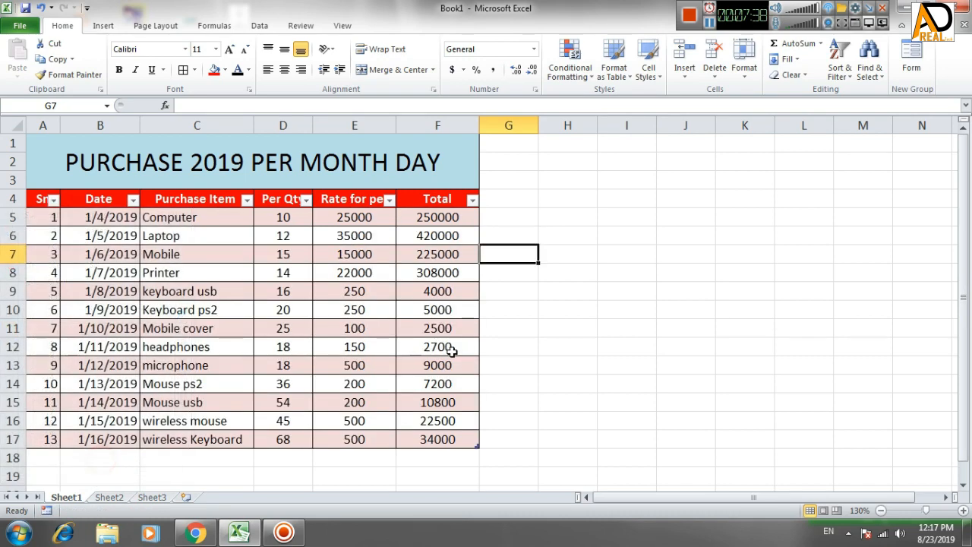
{"action": "left_click", "coordinate": [600, 345]}
{"action": "left_click", "coordinate": [525, 347]}
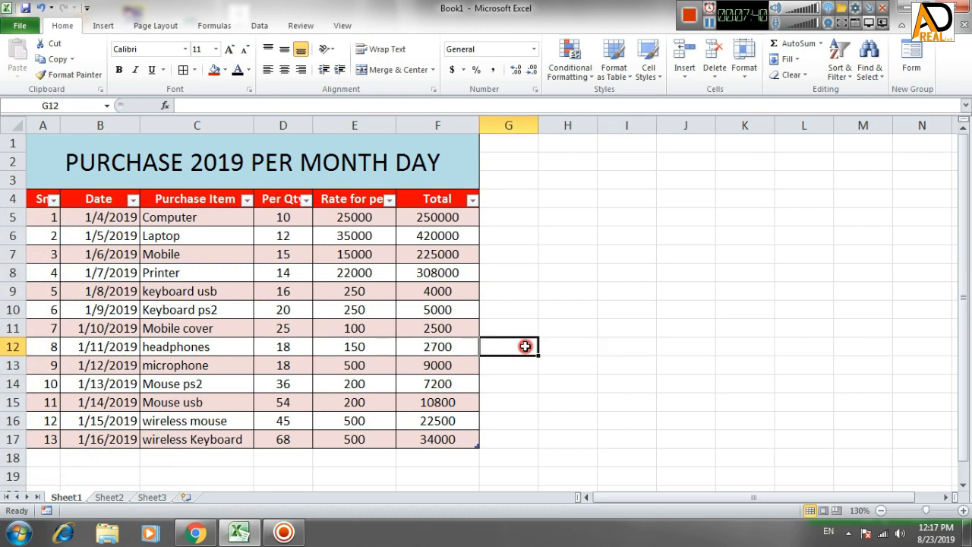
{"action": "left_click", "coordinate": [750, 497]}
Step: Try a 2-D clustered column chart of A4:F17 beside the table, and delete it
{"action": "left_click_drag", "start_coordinate": [34, 202], "coordinate": [462, 441]}
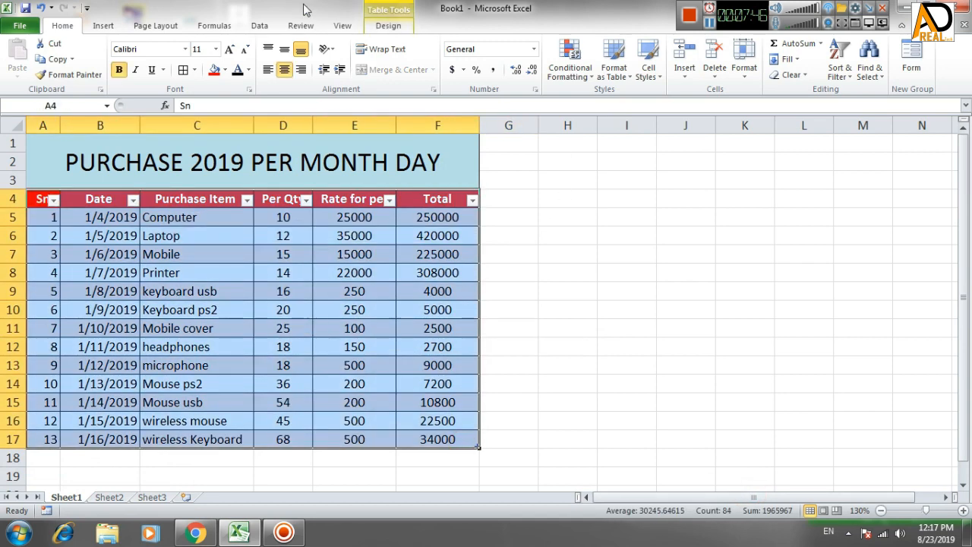
{"action": "left_click", "coordinate": [106, 28]}
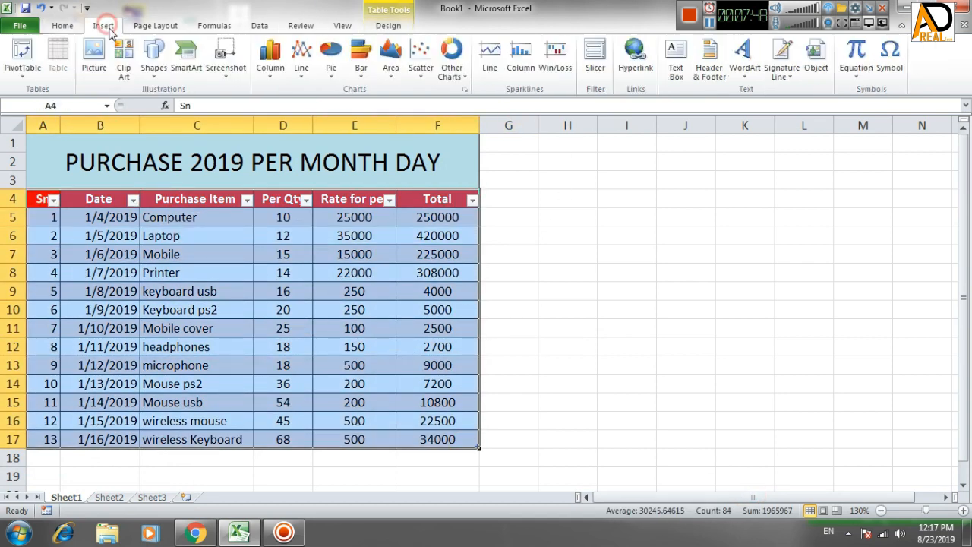
{"action": "left_click", "coordinate": [272, 74]}
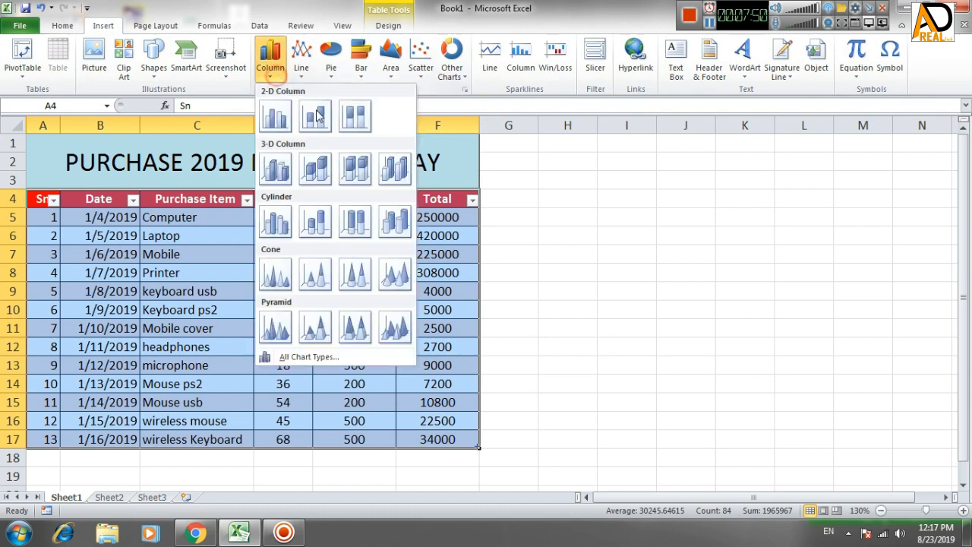
{"action": "left_click", "coordinate": [275, 112]}
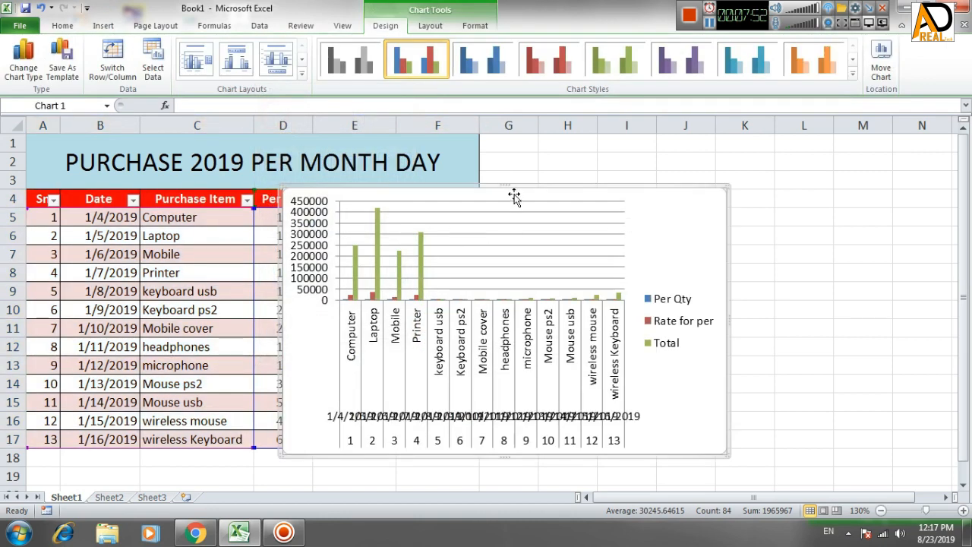
{"action": "left_click_drag", "start_coordinate": [515, 196], "coordinate": [669, 172]}
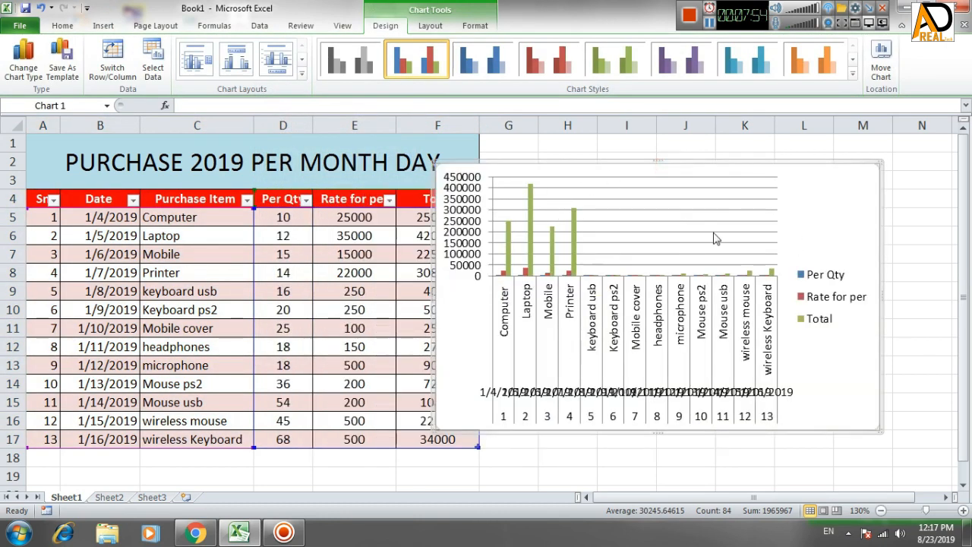
{"action": "key", "text": "Delete"}
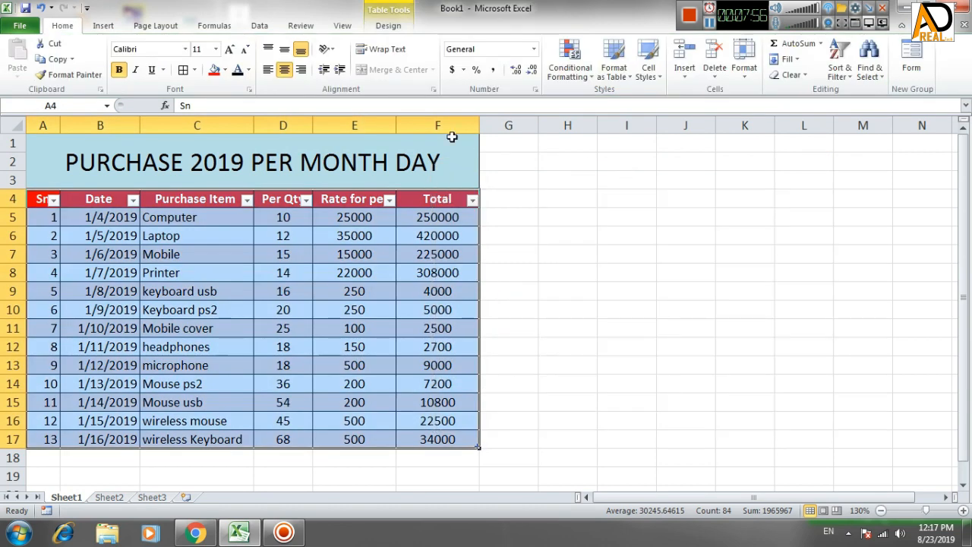
Step: Insert a basic 2-D pie chart from A4:F17 and move it just beyond the table's Total column
{"action": "left_click_drag", "start_coordinate": [39, 205], "coordinate": [456, 441]}
{"action": "left_click", "coordinate": [102, 28]}
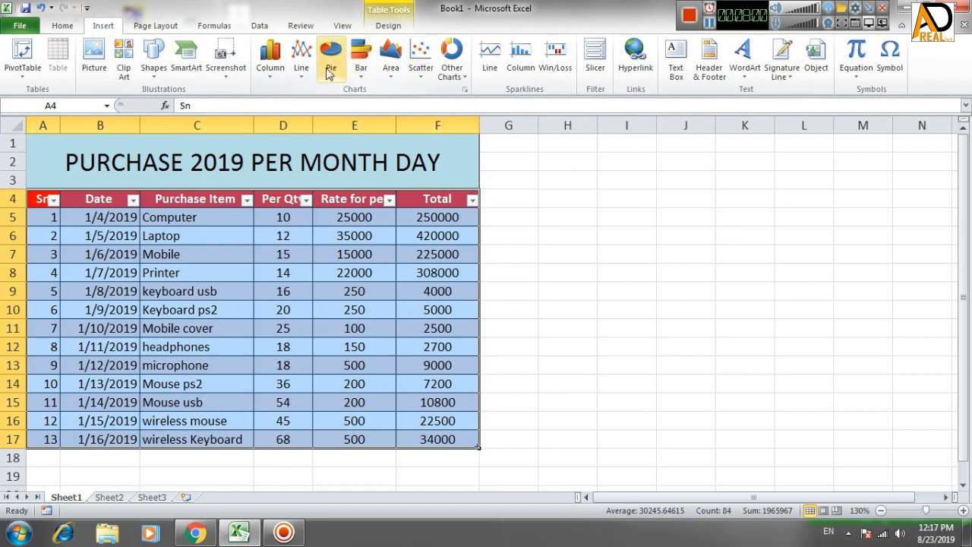
{"action": "left_click", "coordinate": [331, 59]}
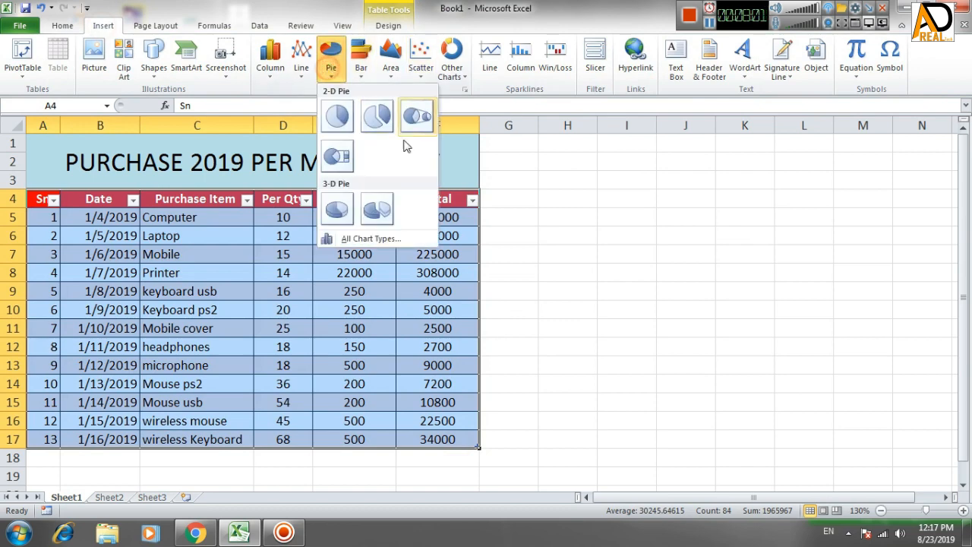
{"action": "left_click", "coordinate": [336, 120]}
{"action": "left_click_drag", "start_coordinate": [619, 196], "coordinate": [819, 171]}
Step: Apply the multicoloured chart style from the fifth row of the style gallery to the pie chart
{"action": "left_click", "coordinate": [852, 73]}
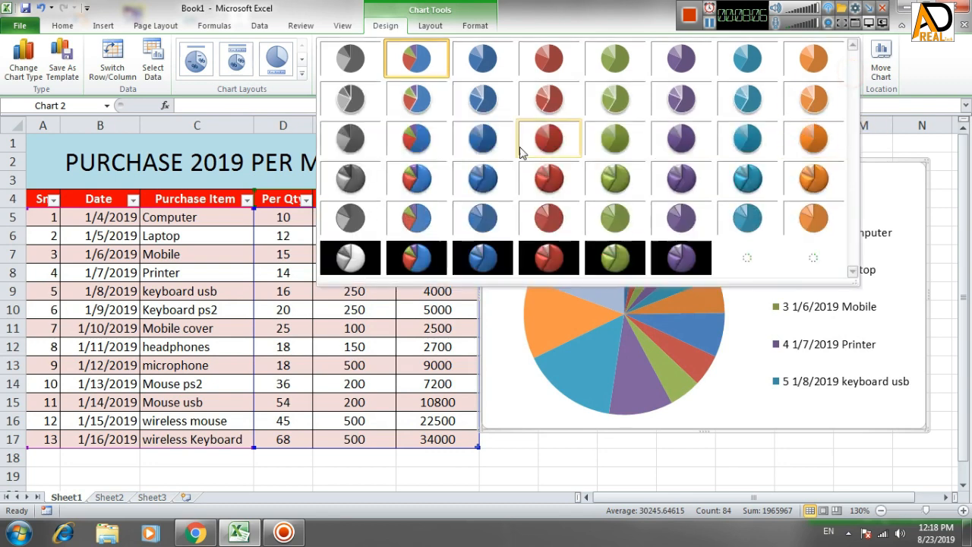
{"action": "left_click", "coordinate": [417, 221]}
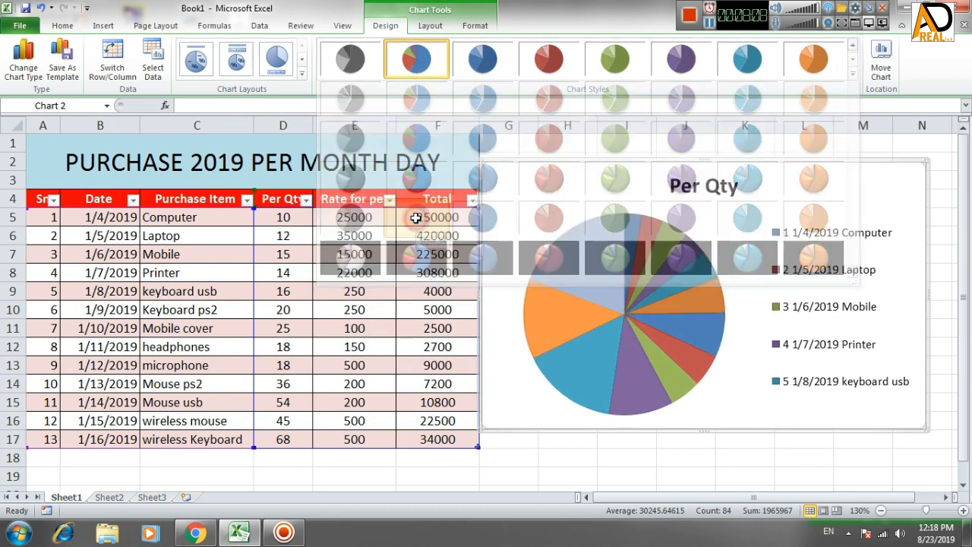
{"action": "left_click", "coordinate": [854, 75]}
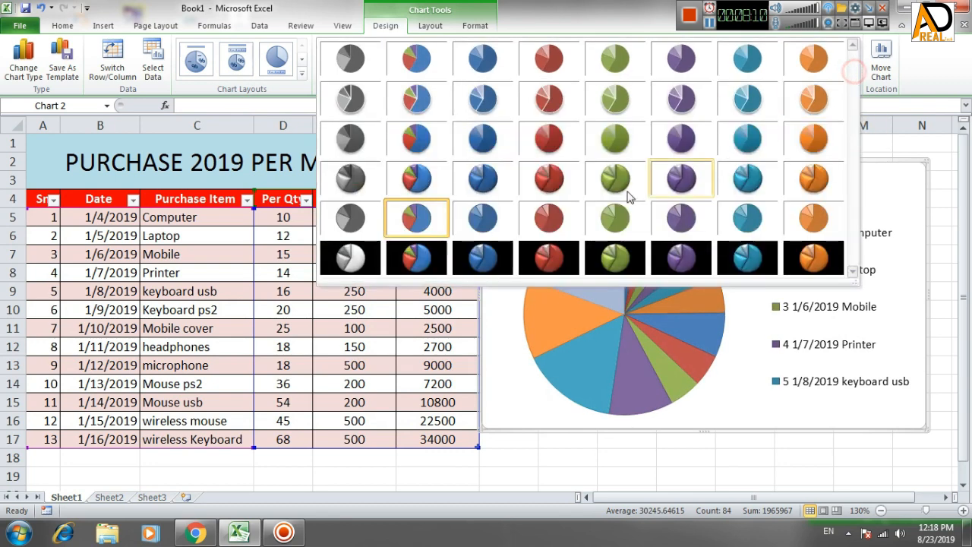
{"action": "left_click", "coordinate": [439, 213]}
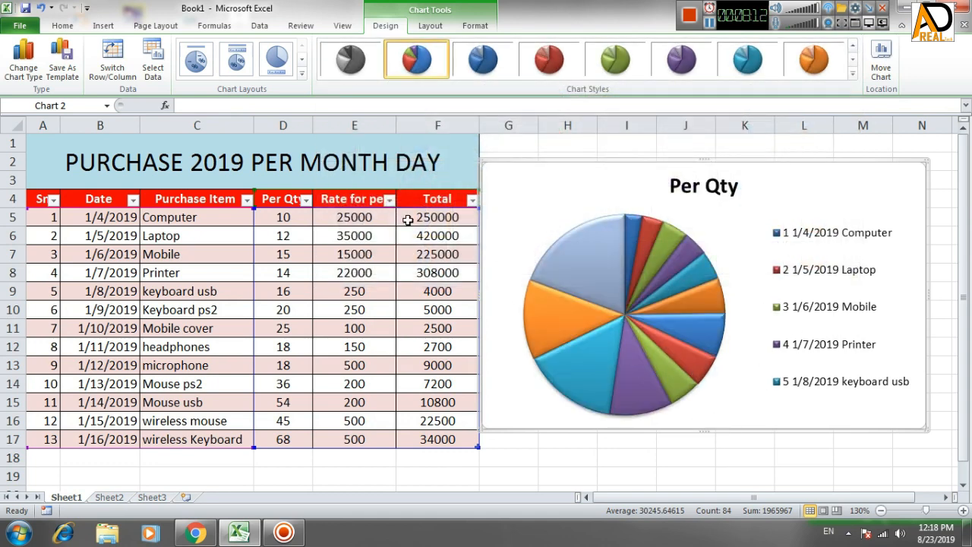
Step: Try several alternative layouts on the pie chart, including the second and third in the layout gallery
{"action": "left_click", "coordinate": [301, 74]}
{"action": "left_click", "coordinate": [195, 139]}
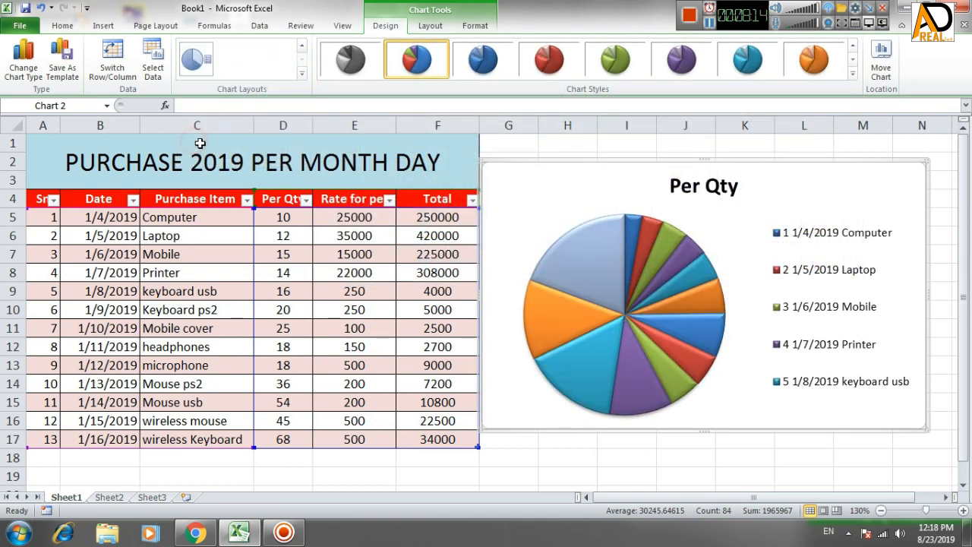
{"action": "left_click", "coordinate": [303, 76]}
{"action": "left_click", "coordinate": [236, 61]}
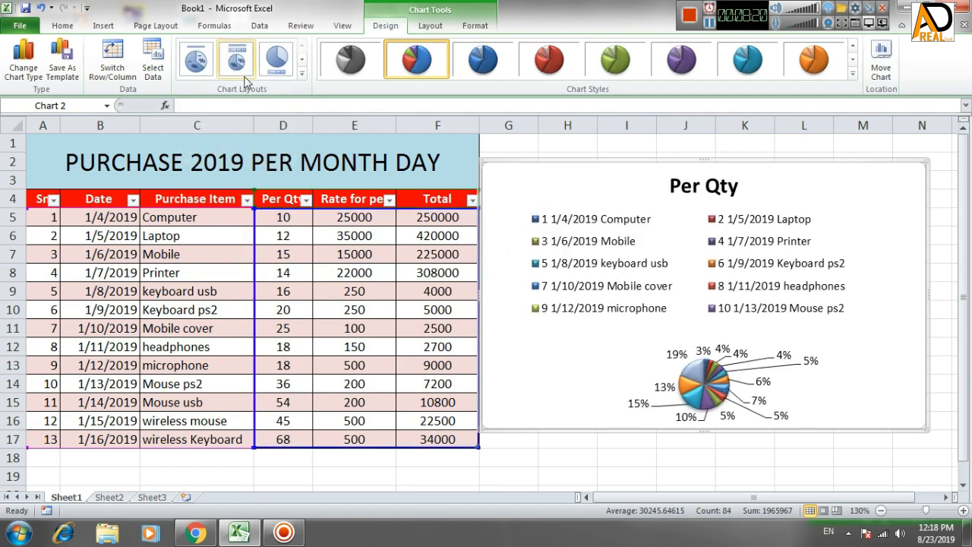
{"action": "left_click", "coordinate": [275, 64]}
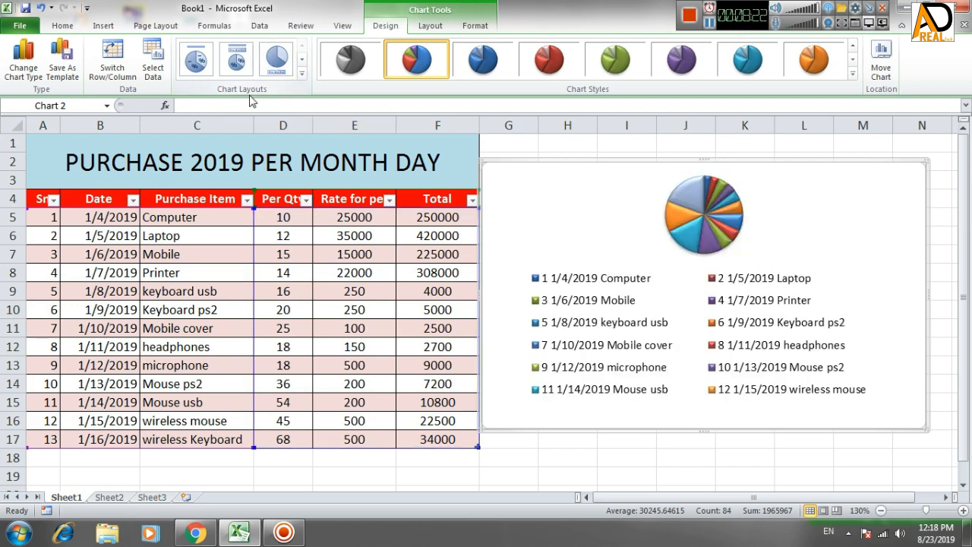
Step: Give the pie chart the first layout, labelling slices with names and percentages, and shift the chart slightly up and right to start near row 1
{"action": "left_click", "coordinate": [195, 60]}
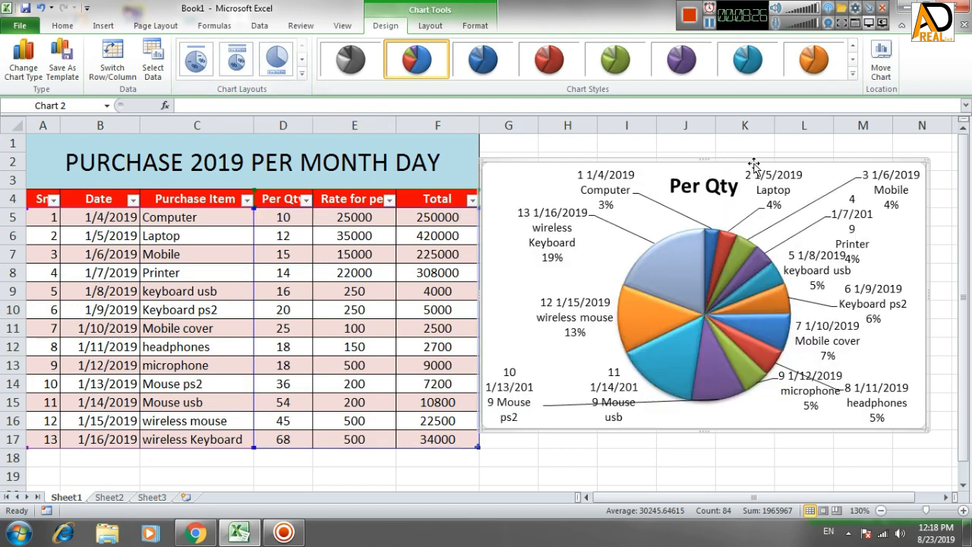
{"action": "left_click_drag", "start_coordinate": [754, 161], "coordinate": [771, 144]}
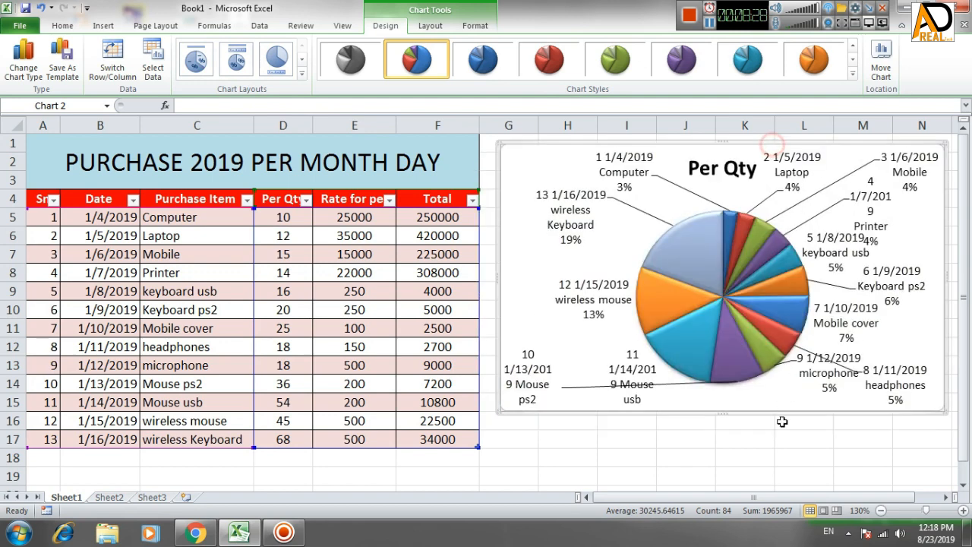
{"action": "left_click", "coordinate": [775, 463]}
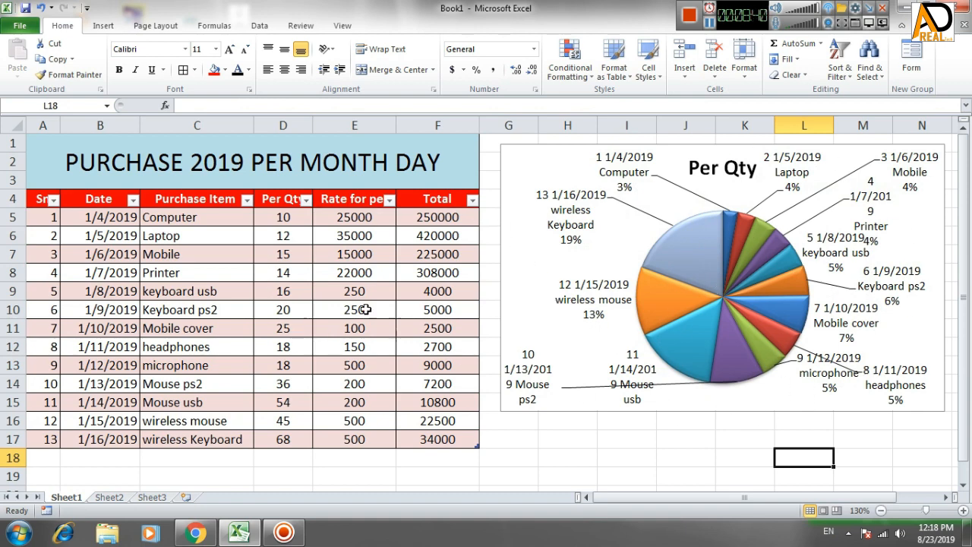
Step: Apply the solid aqua shape style from the second row of the shape styles to the pie chart's background
{"action": "left_click", "coordinate": [607, 213]}
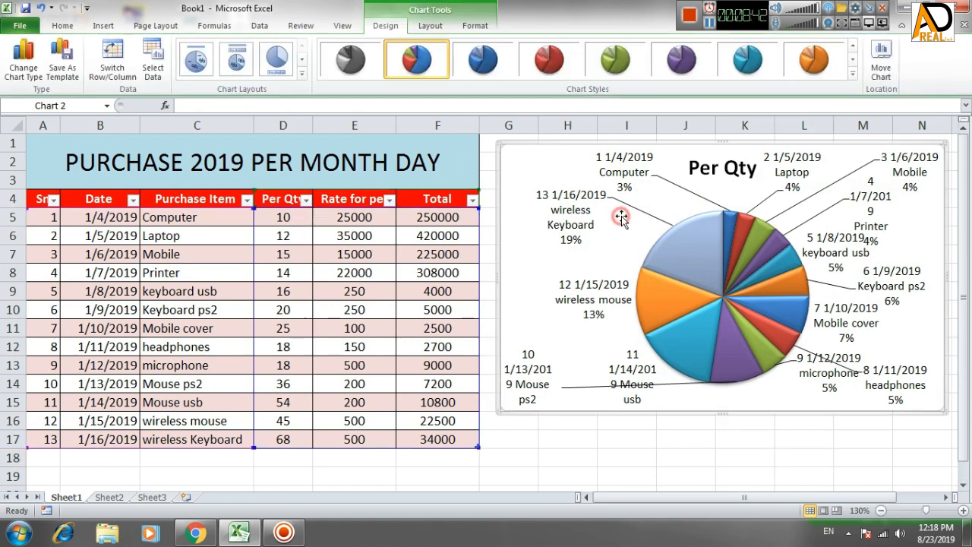
{"action": "left_click", "coordinate": [481, 26]}
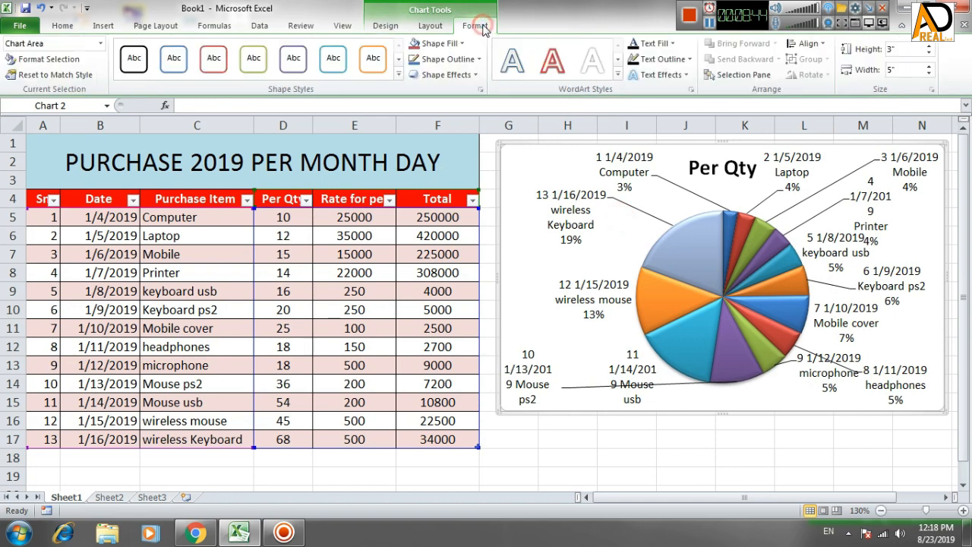
{"action": "left_click", "coordinate": [397, 76]}
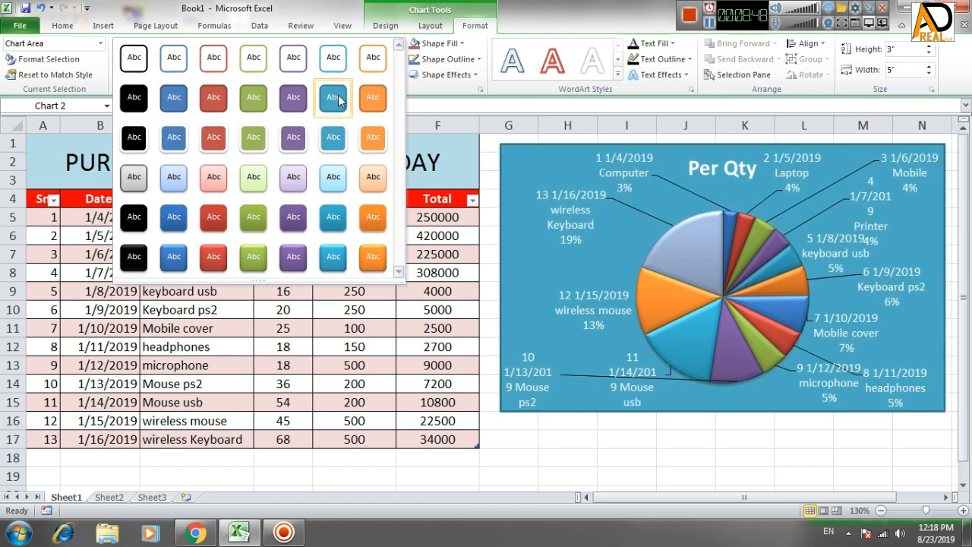
{"action": "left_click", "coordinate": [338, 98]}
{"action": "left_click", "coordinate": [722, 457]}
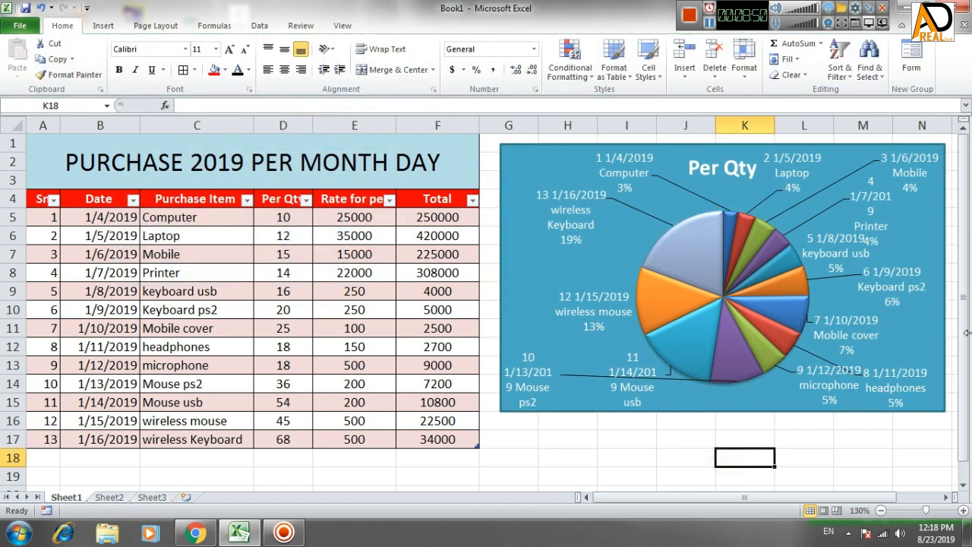
{"action": "left_click", "coordinate": [776, 397]}
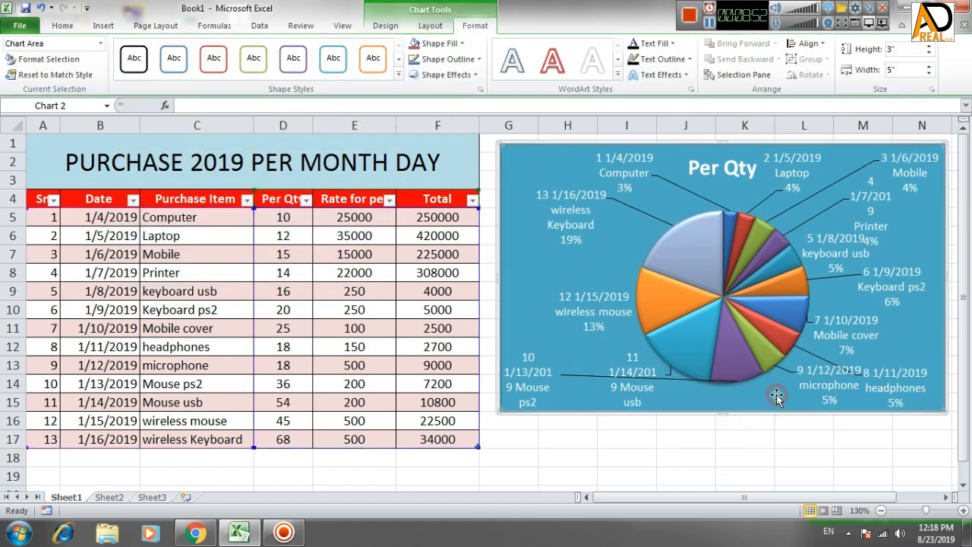
{"action": "left_click", "coordinate": [437, 43]}
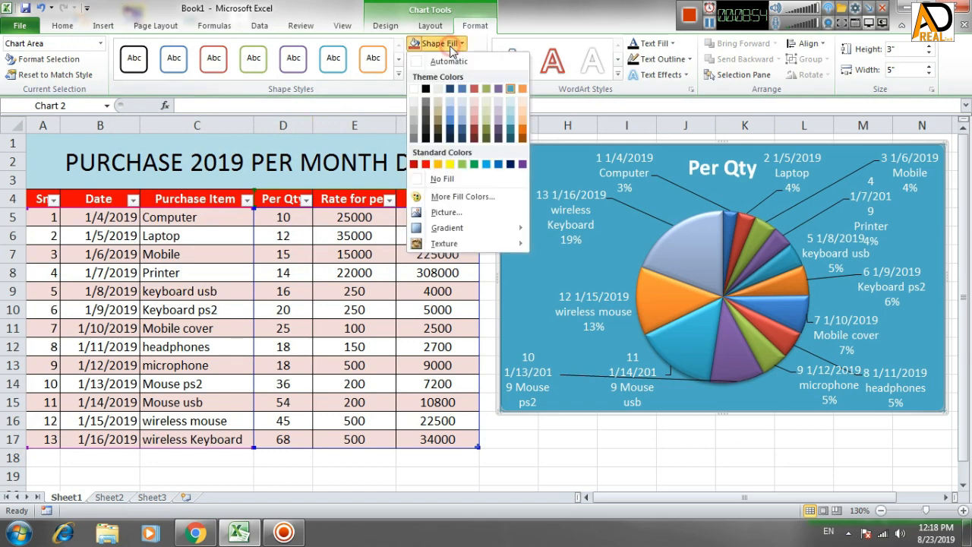
{"action": "left_click", "coordinate": [725, 283]}
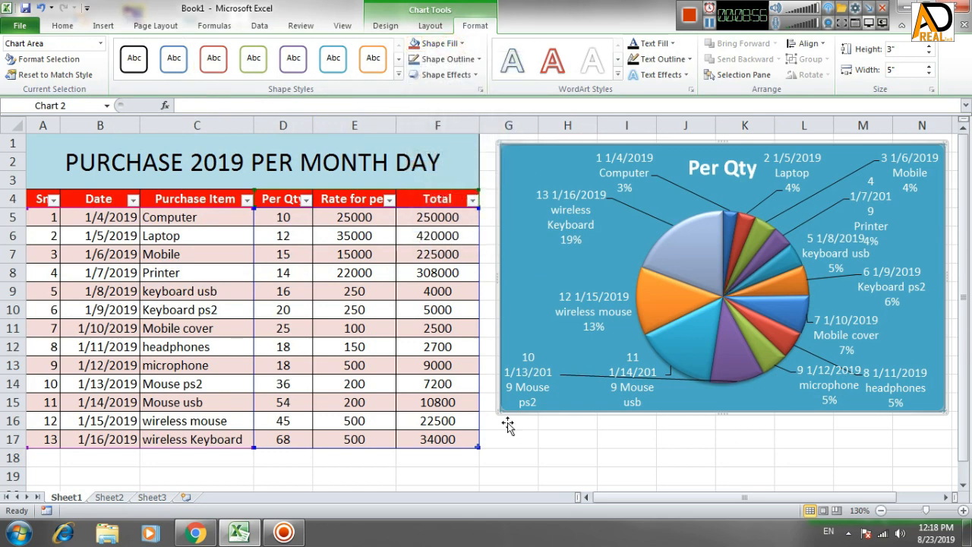
{"action": "left_click", "coordinate": [564, 456]}
Step: Try a markers-only scatter chart of A4:F17, and delete it
{"action": "left_click", "coordinate": [27, 189]}
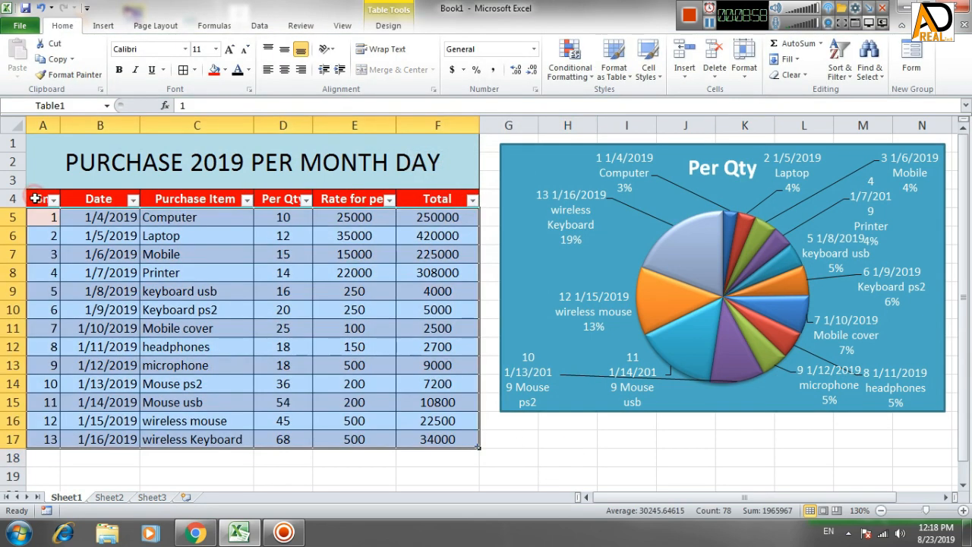
{"action": "left_click_drag", "start_coordinate": [36, 199], "coordinate": [434, 433]}
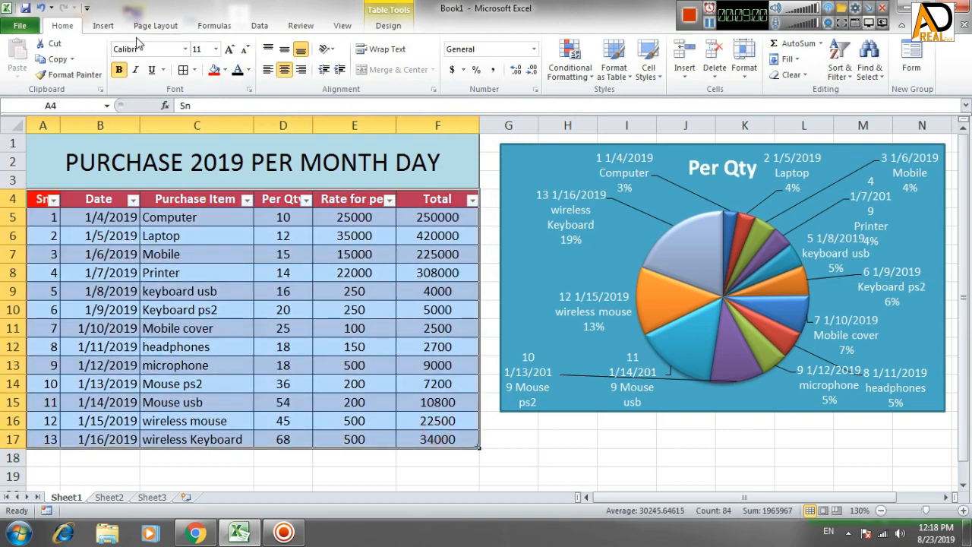
{"action": "left_click", "coordinate": [103, 25]}
{"action": "left_click", "coordinate": [362, 61]}
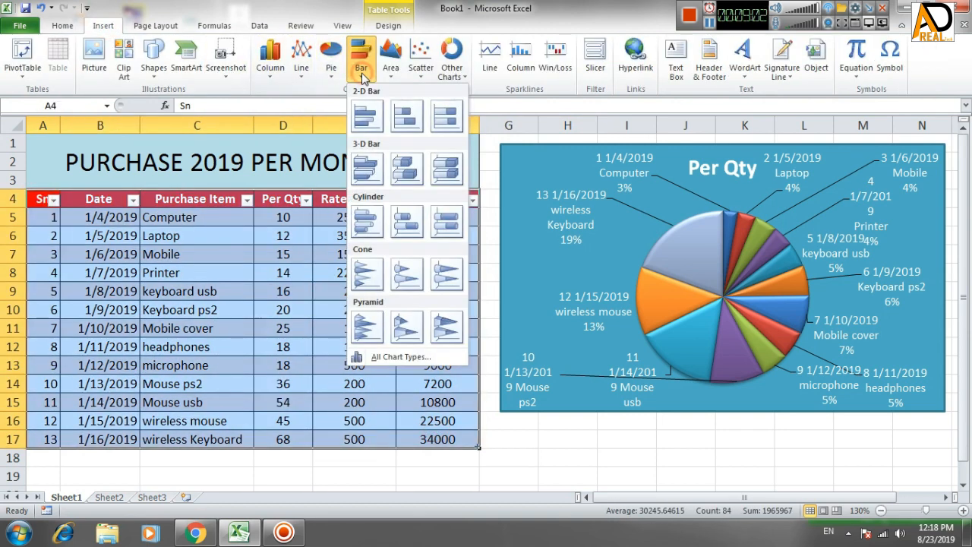
{"action": "left_click", "coordinate": [391, 70]}
{"action": "left_click", "coordinate": [420, 64]}
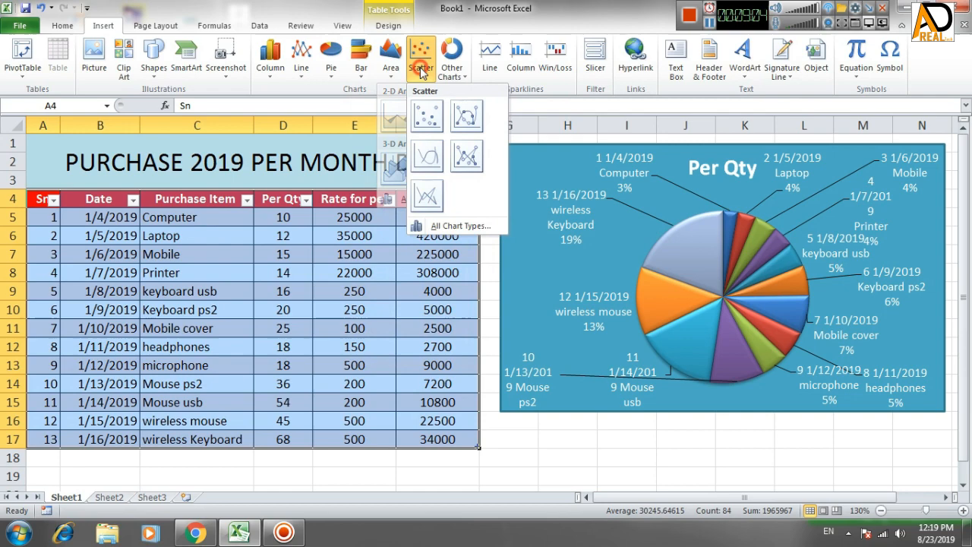
{"action": "left_click", "coordinate": [427, 118]}
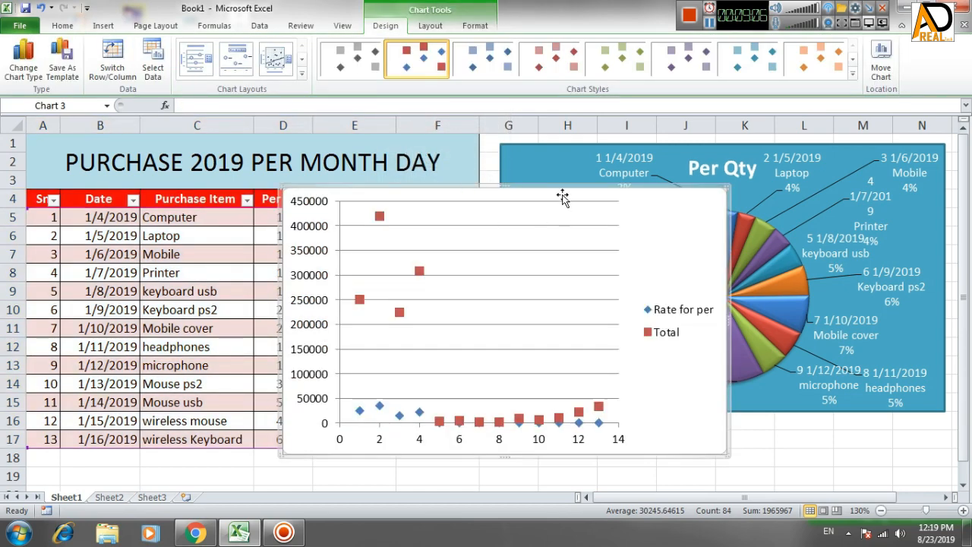
{"action": "left_click_drag", "start_coordinate": [562, 196], "coordinate": [706, 175]}
{"action": "key", "text": "Delete"}
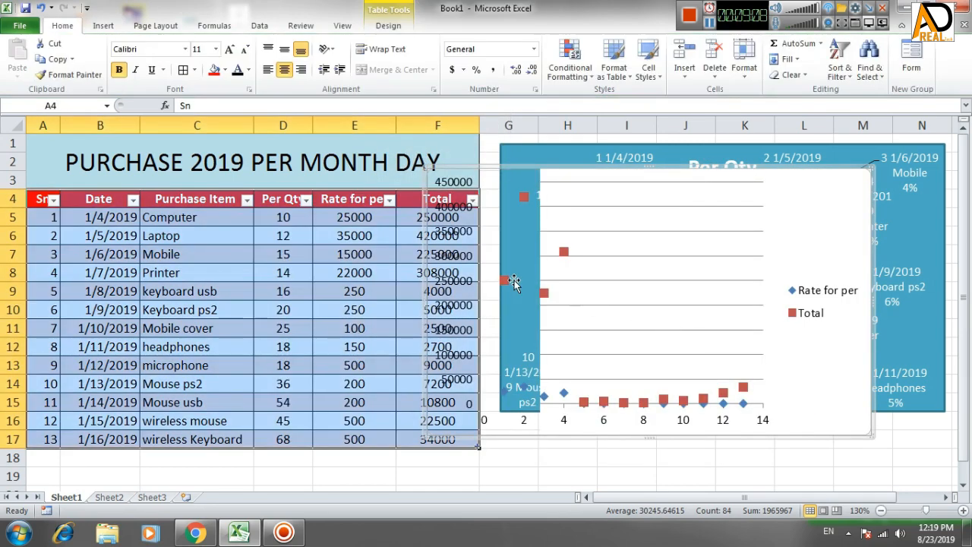
Step: Insert a basic doughnut chart from the table range A4:F17
{"action": "left_click", "coordinate": [105, 28]}
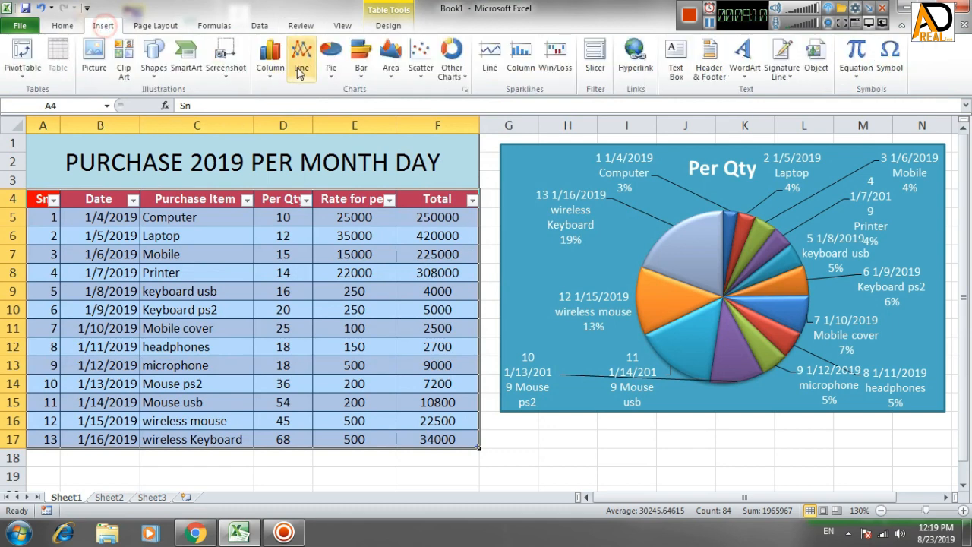
{"action": "left_click", "coordinate": [448, 75]}
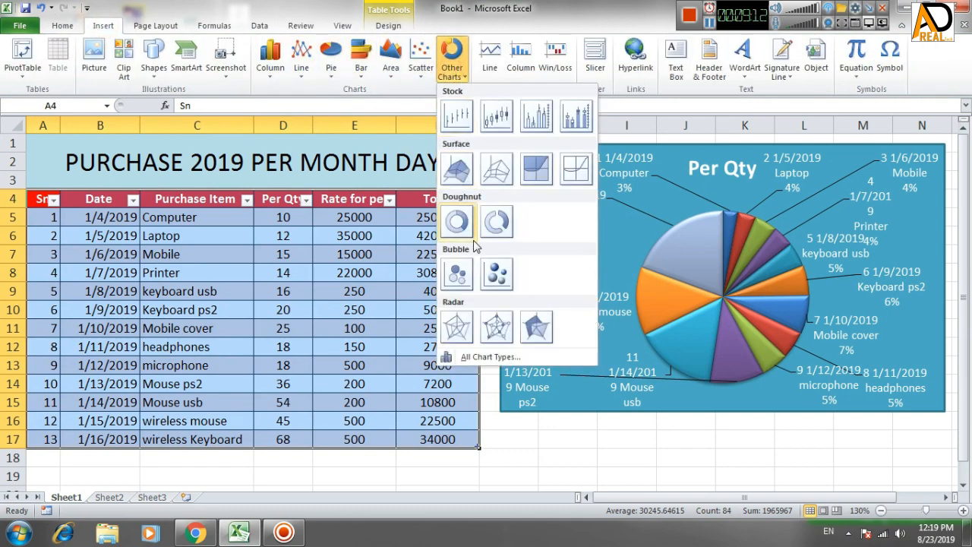
{"action": "left_click", "coordinate": [461, 222]}
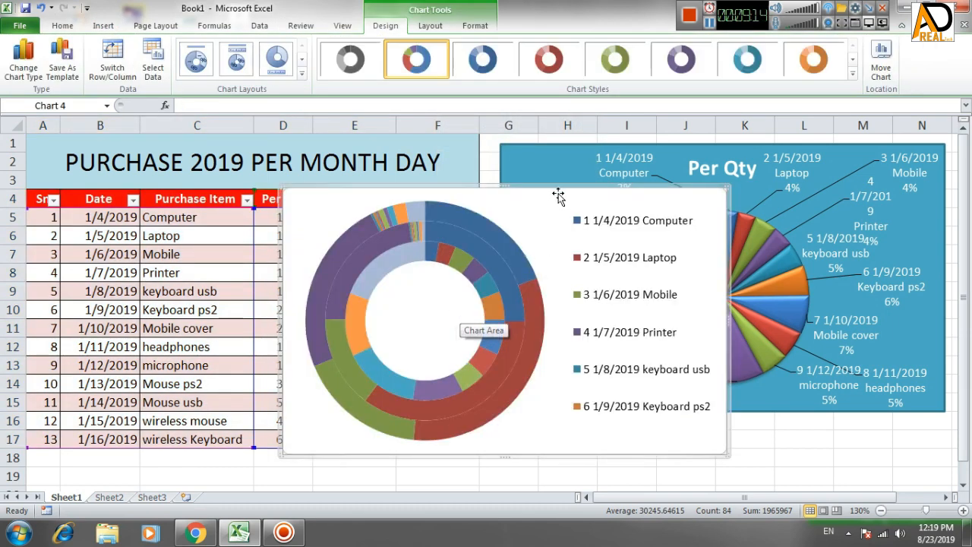
Step: Try the first, second, third and seventh chart layouts on the doughnut chart
{"action": "left_click", "coordinate": [196, 59]}
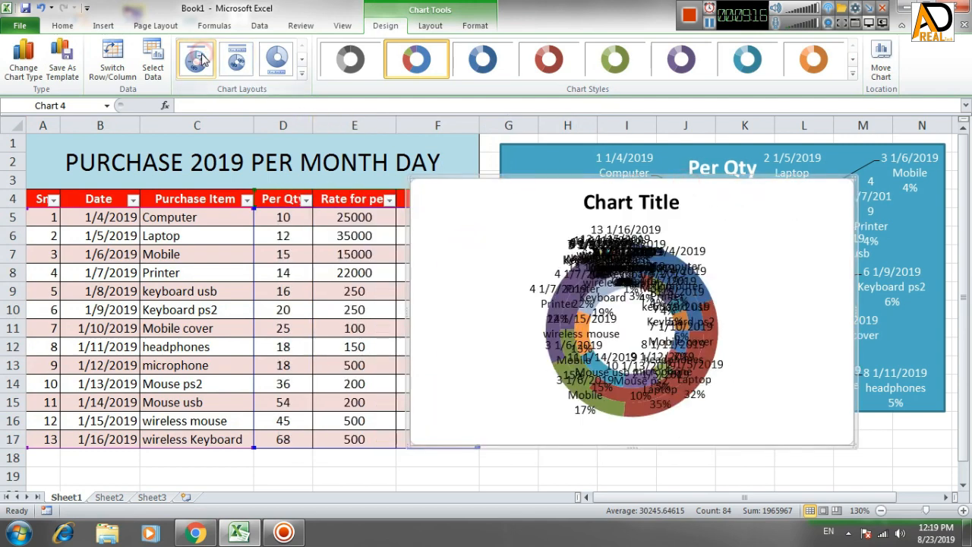
{"action": "left_click", "coordinate": [237, 65]}
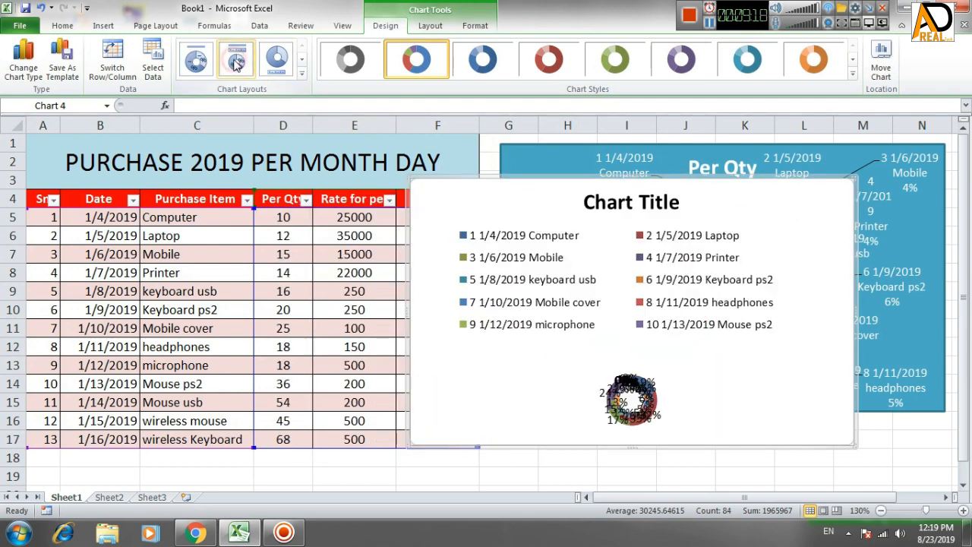
{"action": "left_click", "coordinate": [277, 65]}
{"action": "left_click", "coordinate": [301, 73]}
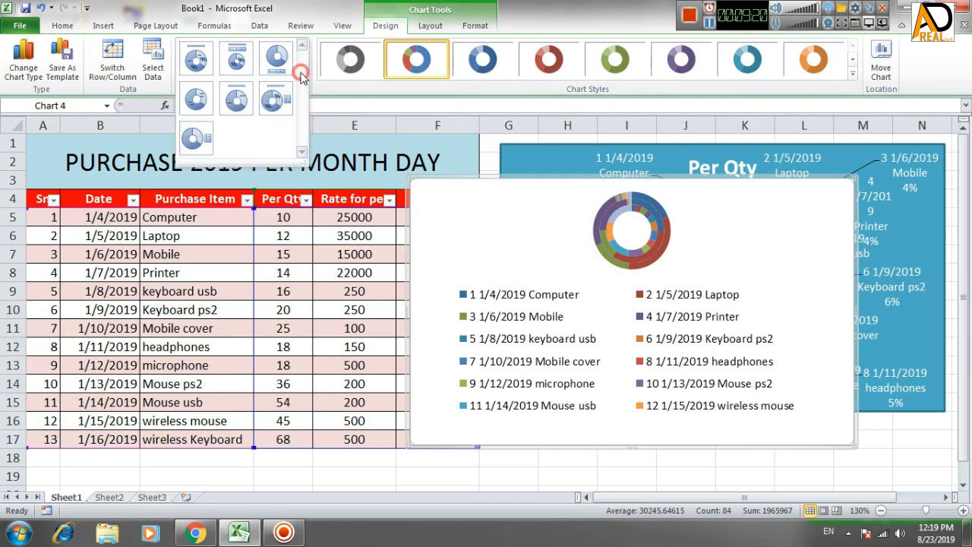
{"action": "left_click", "coordinate": [184, 136]}
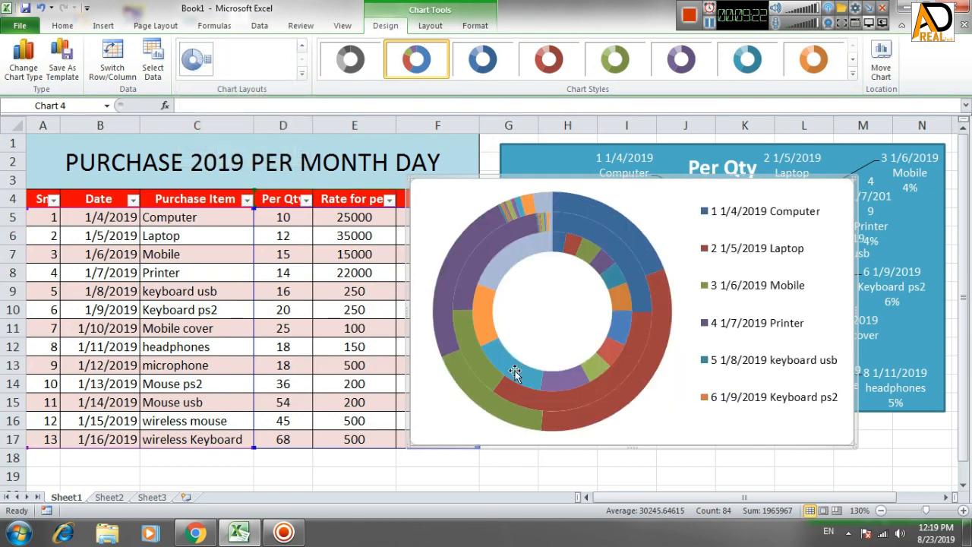
Step: Try changing the doughnut chart to a stacked cylinder column chart, and undo the change
{"action": "left_click", "coordinate": [35, 82]}
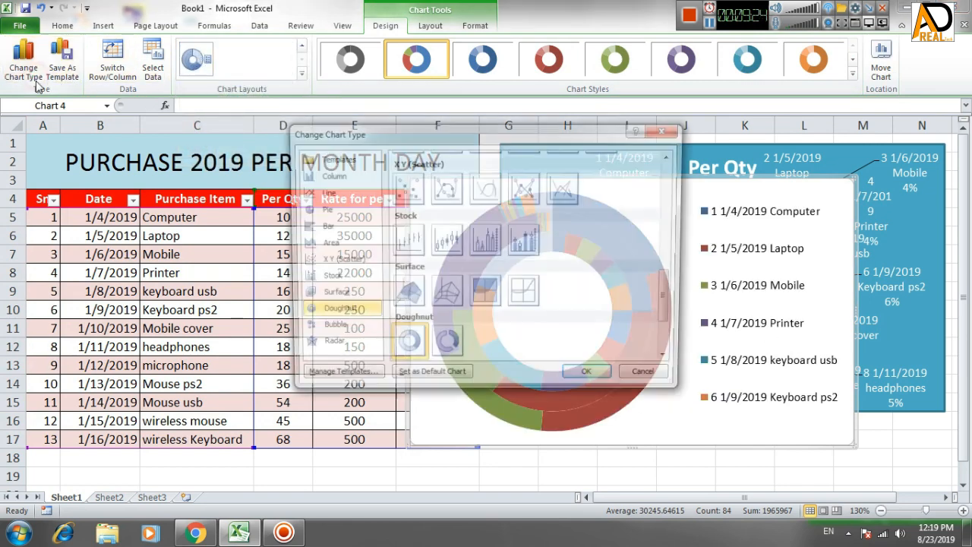
{"action": "left_click_drag", "start_coordinate": [495, 131], "coordinate": [203, 127]}
{"action": "scroll", "coordinate": [191, 305], "scroll_direction": "up", "scroll_amount": 10}
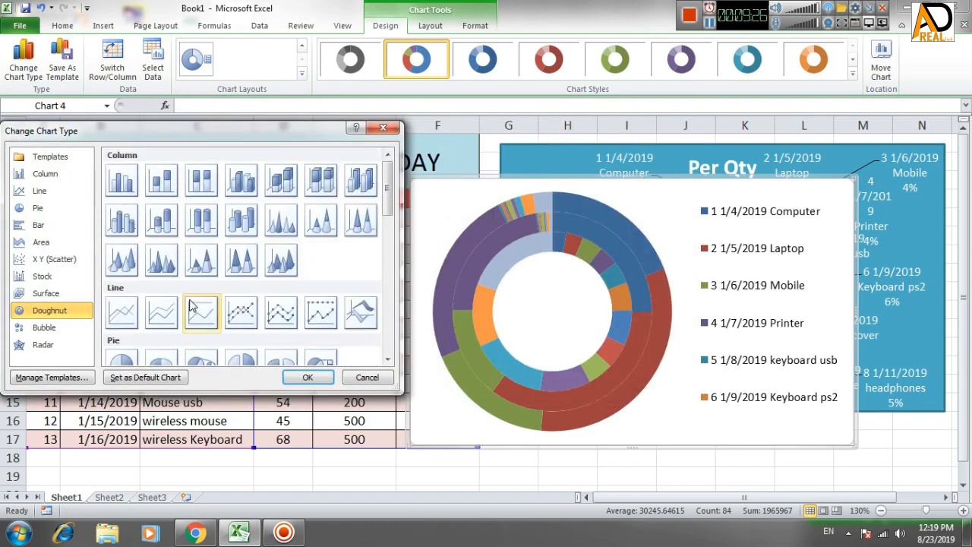
{"action": "left_click", "coordinate": [166, 227]}
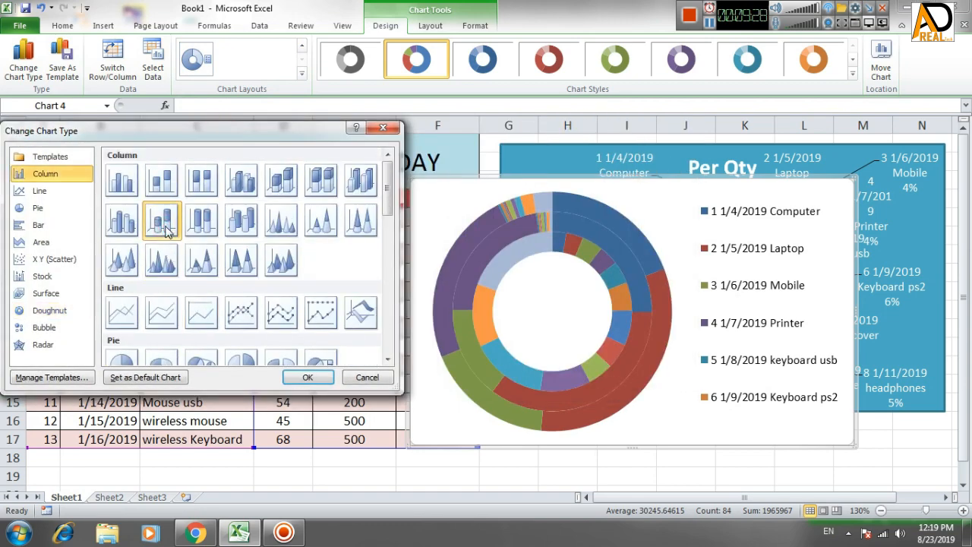
{"action": "left_click", "coordinate": [308, 377]}
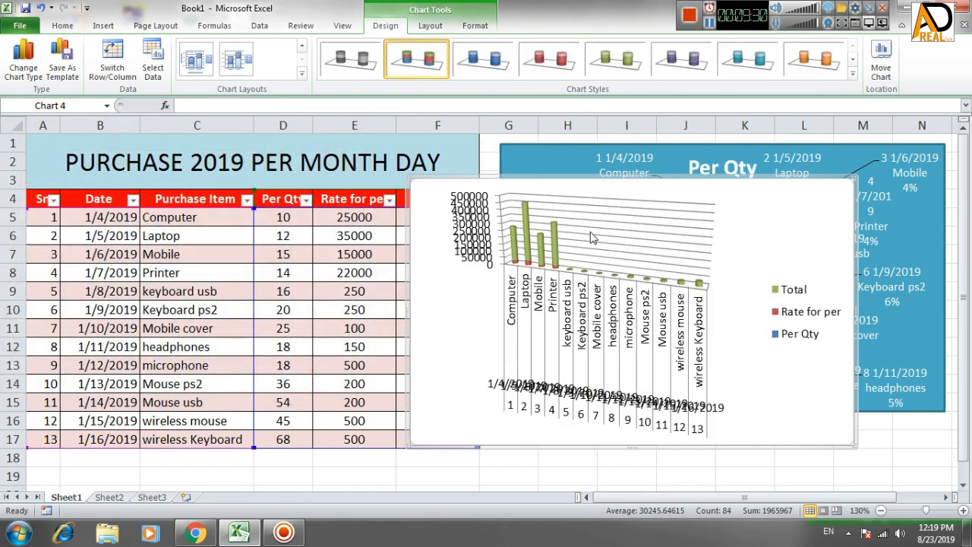
{"action": "key", "text": "ctrl+z"}
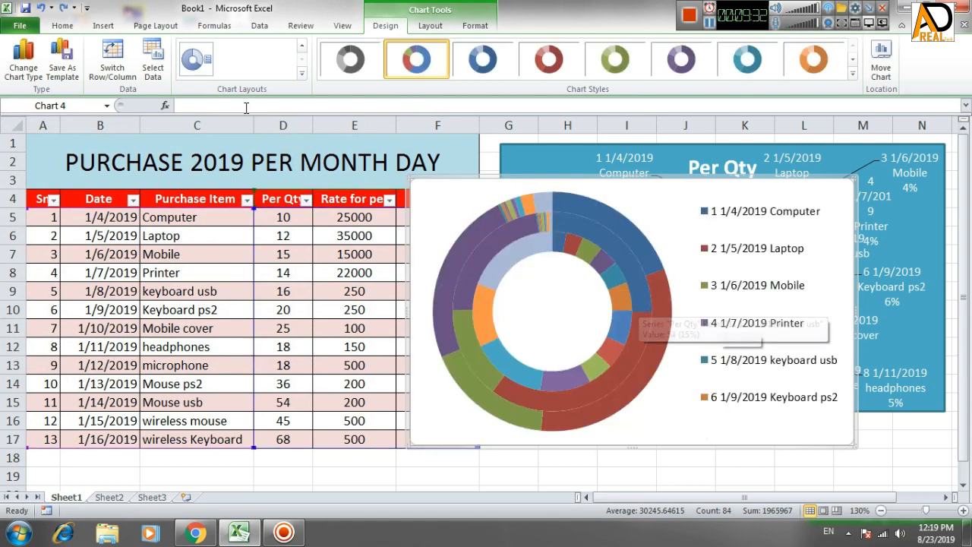
Step: Try the fourth layout, with item names and values as labels, on the doughnut chart, and delete the chart
{"action": "left_click", "coordinate": [301, 75]}
{"action": "left_click", "coordinate": [197, 101]}
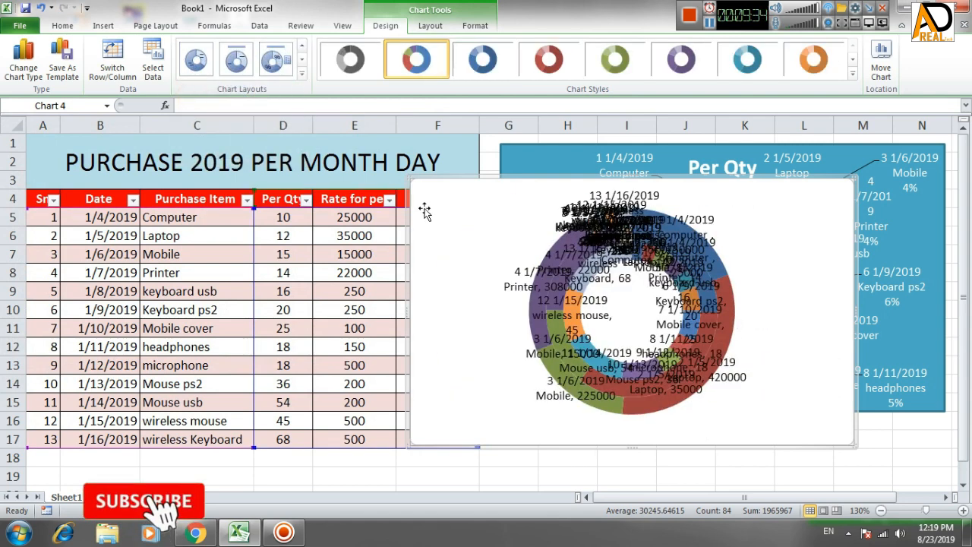
{"action": "left_click_drag", "start_coordinate": [762, 193], "coordinate": [590, 207]}
{"action": "key", "text": "Delete"}
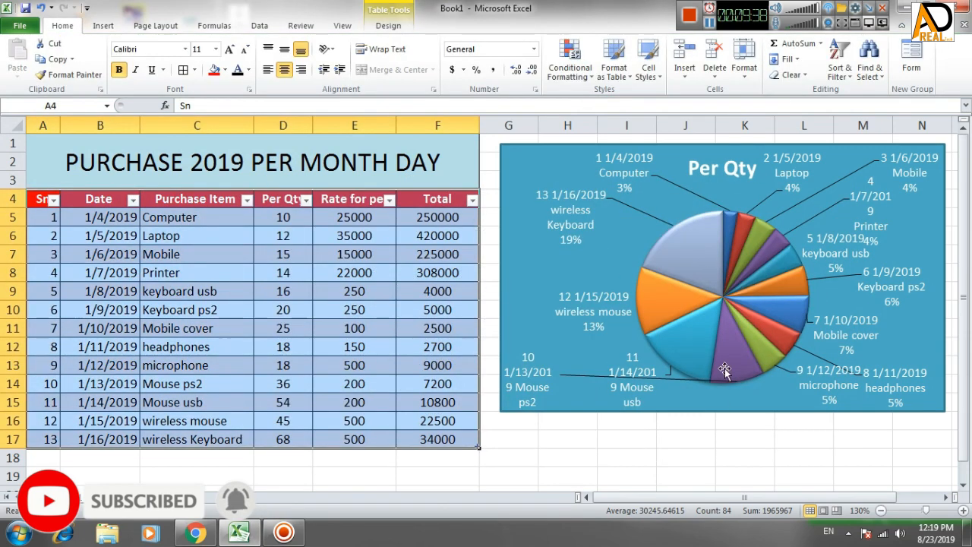
{"action": "left_click", "coordinate": [689, 15]}
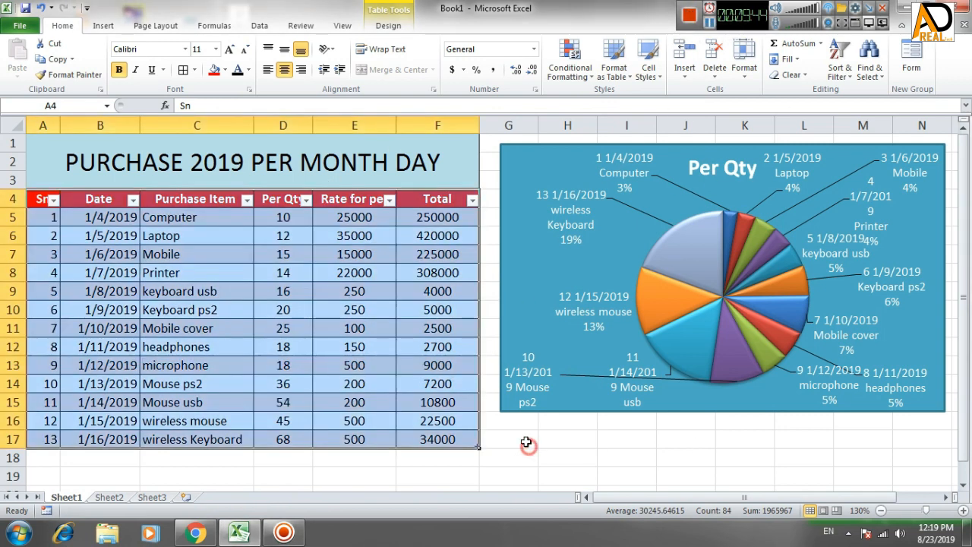
{"action": "left_click", "coordinate": [504, 417]}
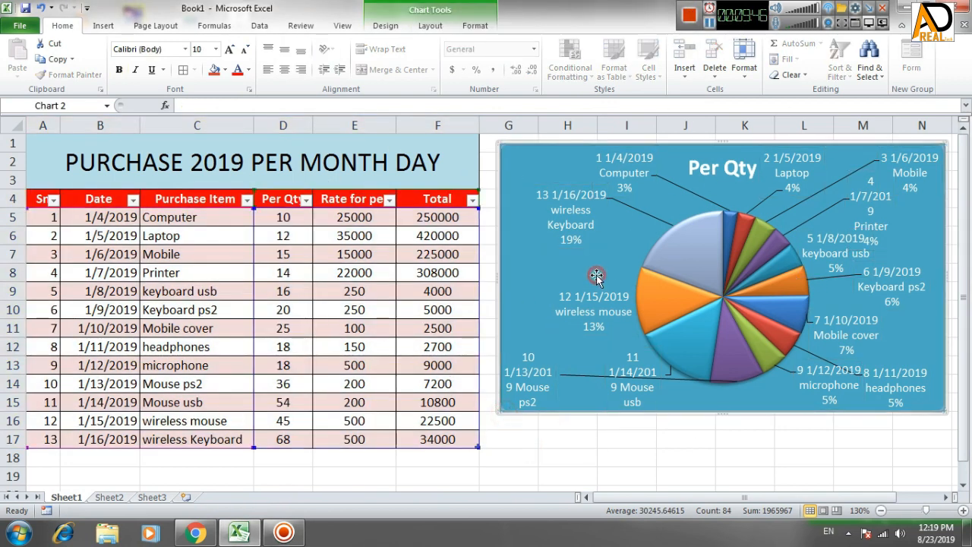
{"action": "left_click", "coordinate": [627, 173]}
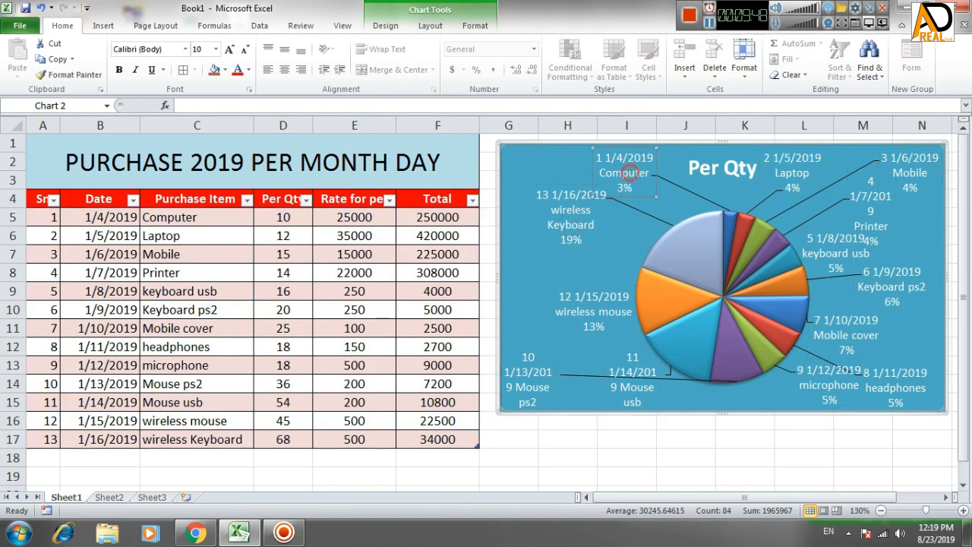
Step: Set the Computer quantity in cell D5 to 12 to test how the pie chart updates
{"action": "left_click", "coordinate": [279, 216]}
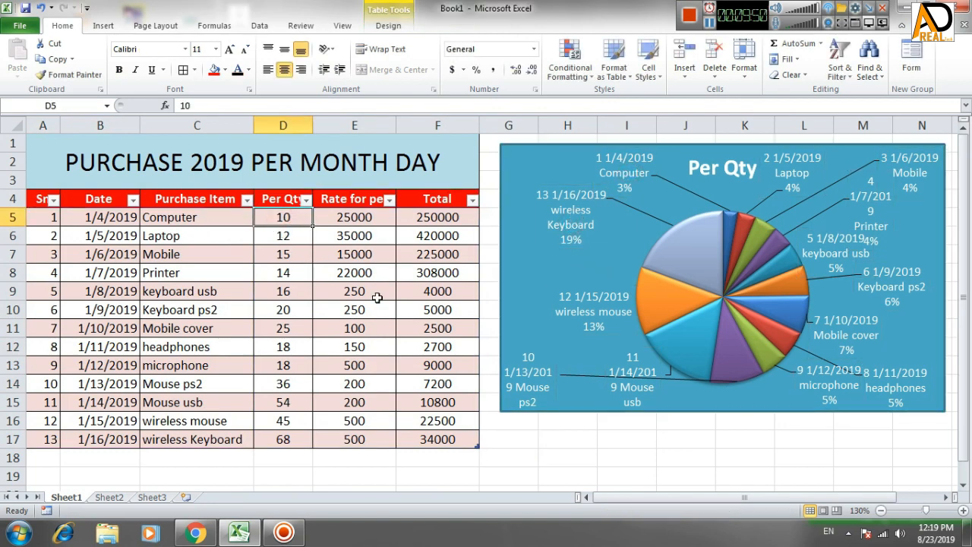
{"action": "type", "text": "1"}
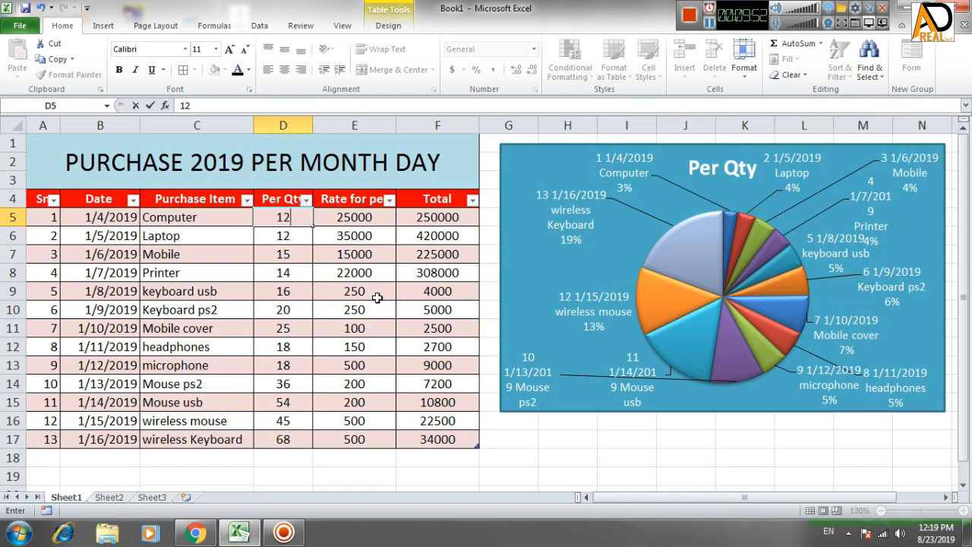
{"action": "key", "text": "Return"}
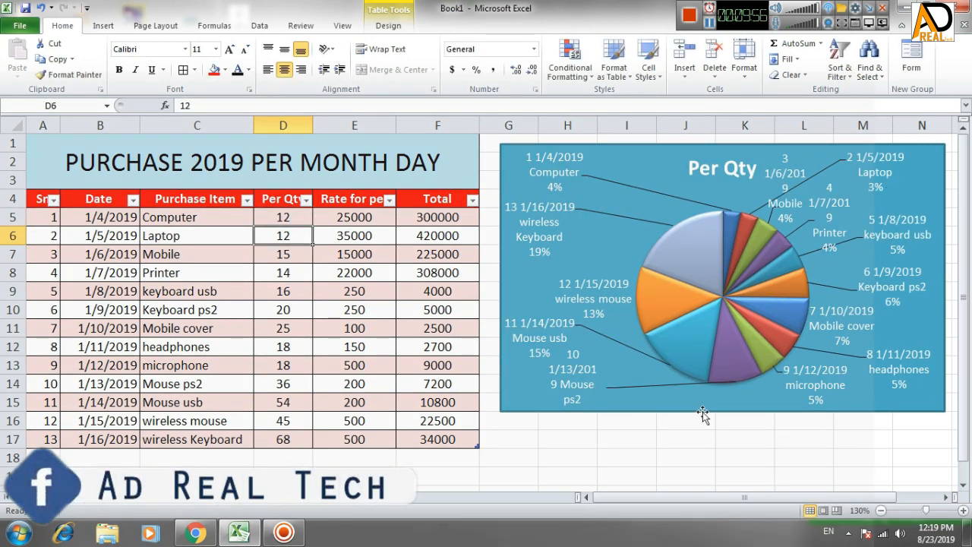
Step: Set the Computer quantity in cell D5 to 5 to test the pie chart with a smaller share
{"action": "left_click", "coordinate": [169, 220]}
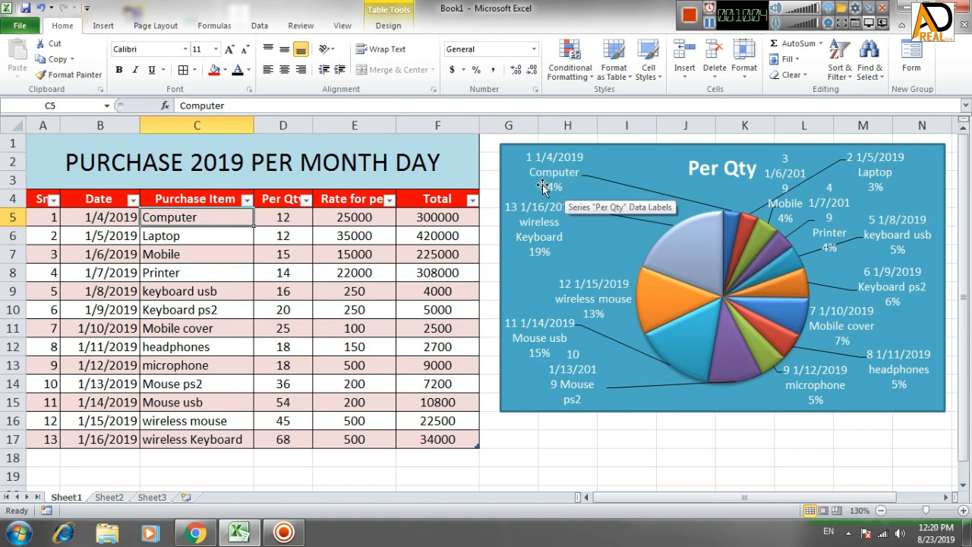
{"action": "left_click", "coordinate": [282, 218]}
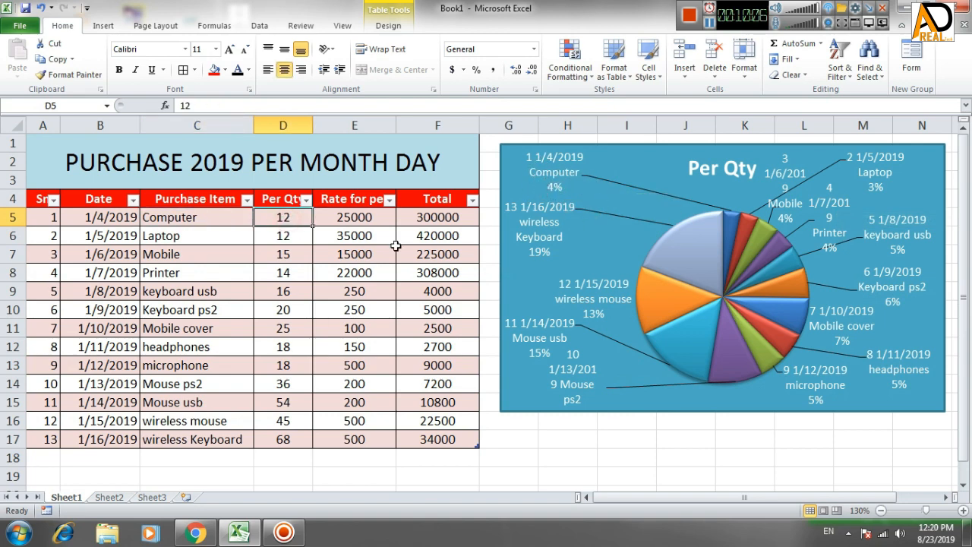
{"action": "type", "text": "1"}
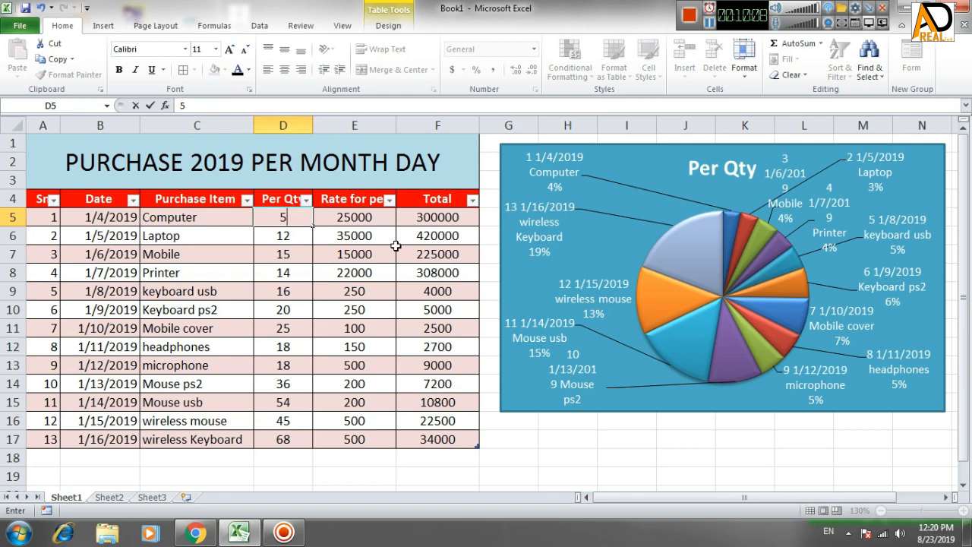
{"action": "key", "text": "Return"}
{"action": "key", "text": "Return"}
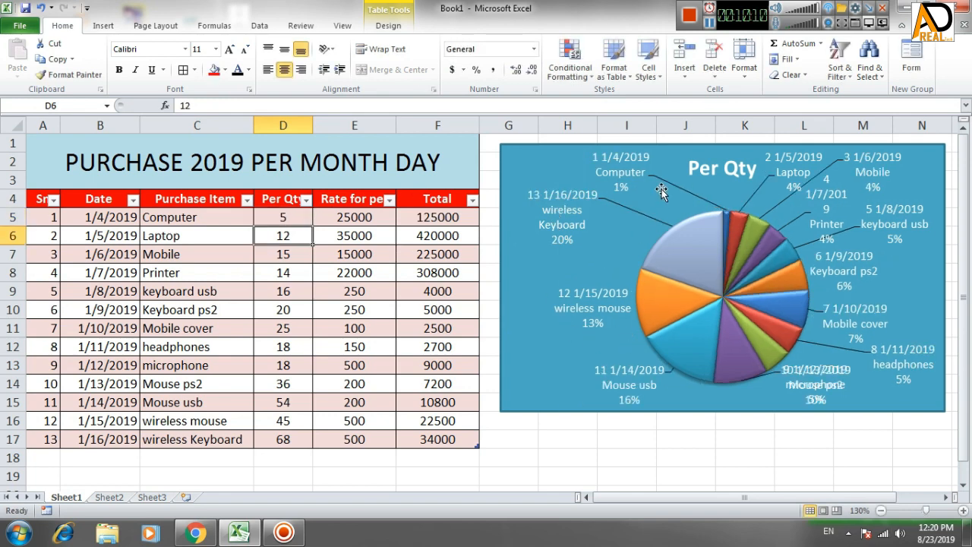
Step: Set the Computer quantity in cell D5 to 10
{"action": "left_click", "coordinate": [283, 218]}
{"action": "type", "text": "12"}
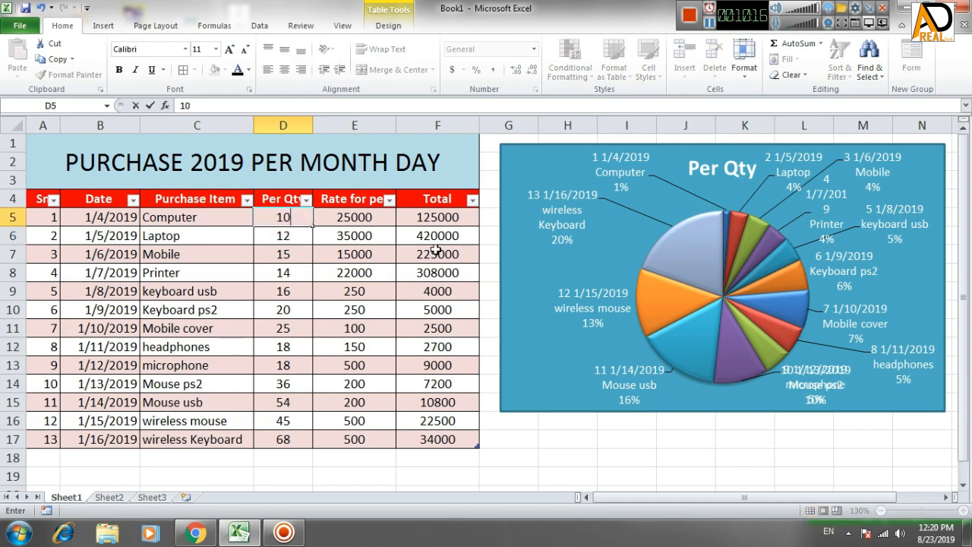
{"action": "key", "text": "ctrl+Return"}
{"action": "key", "text": "Return"}
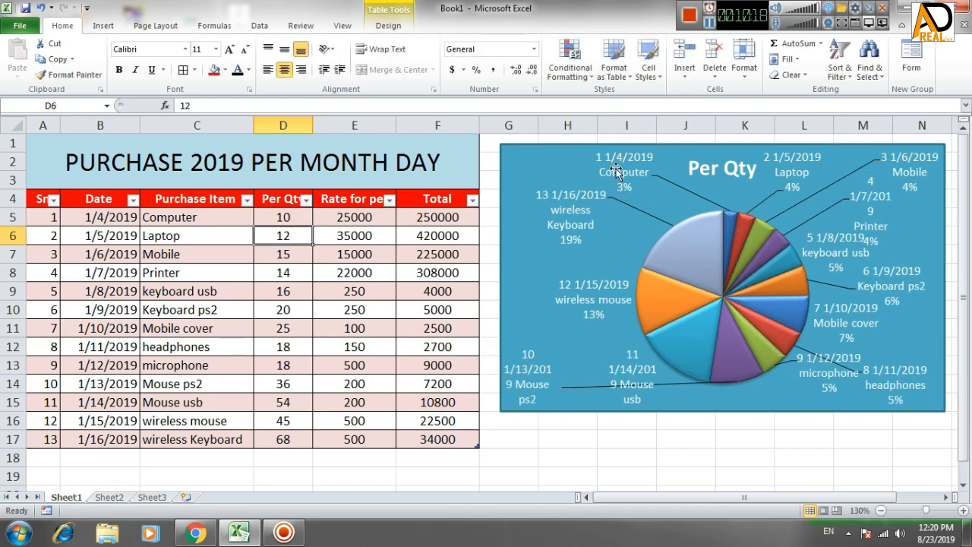